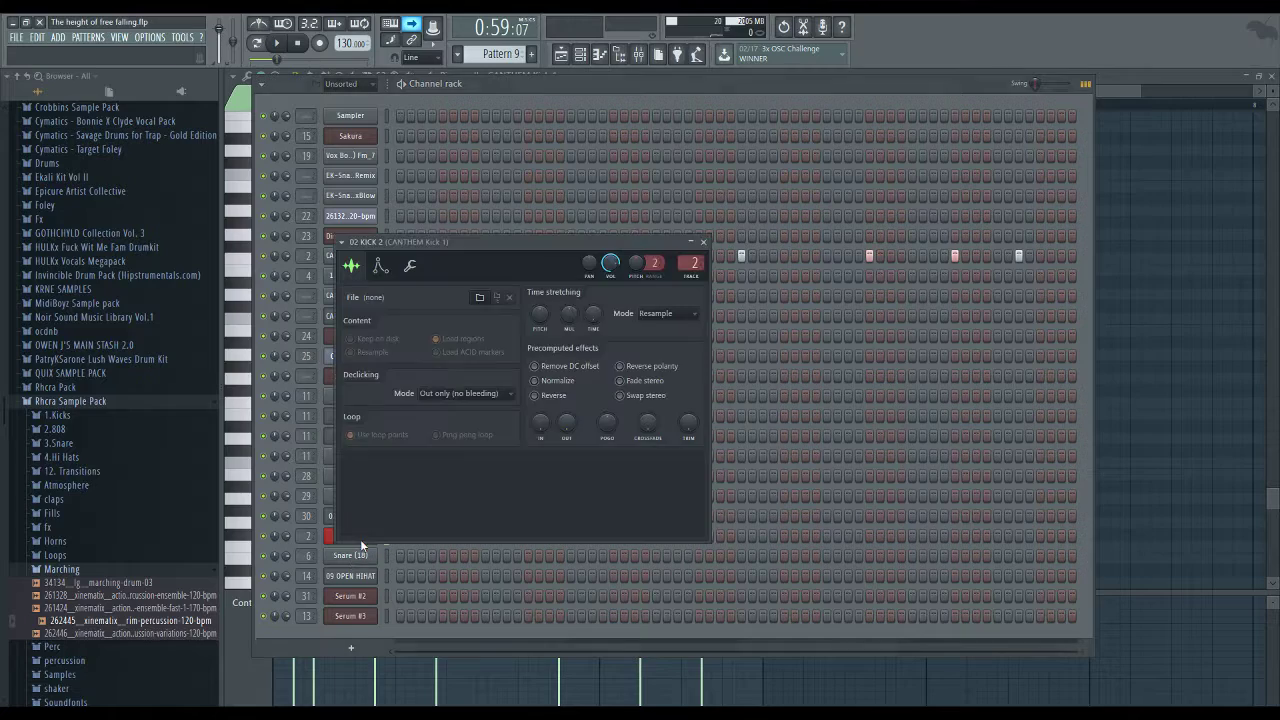
# Select the song section from bar 109 to bar 125 in the playlist
pyautogui.click(566, 53)
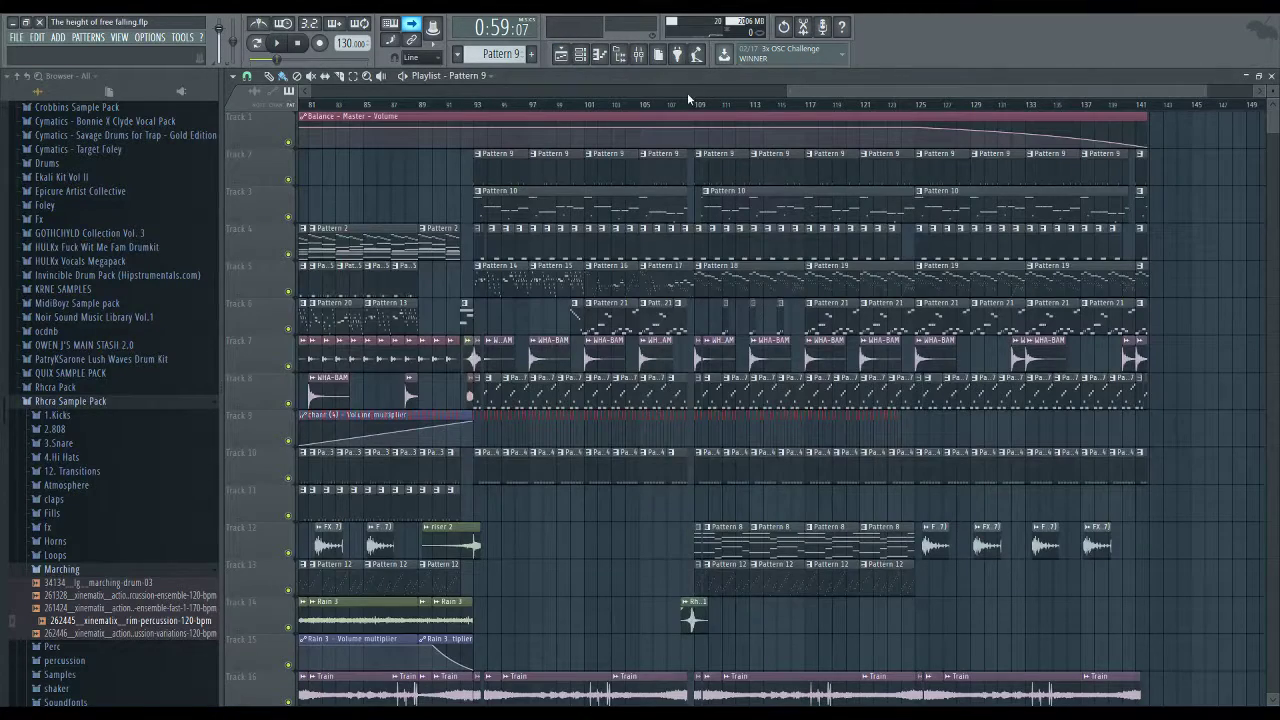
pyautogui.moveTo(698, 104); pyautogui.dragTo(918, 143)
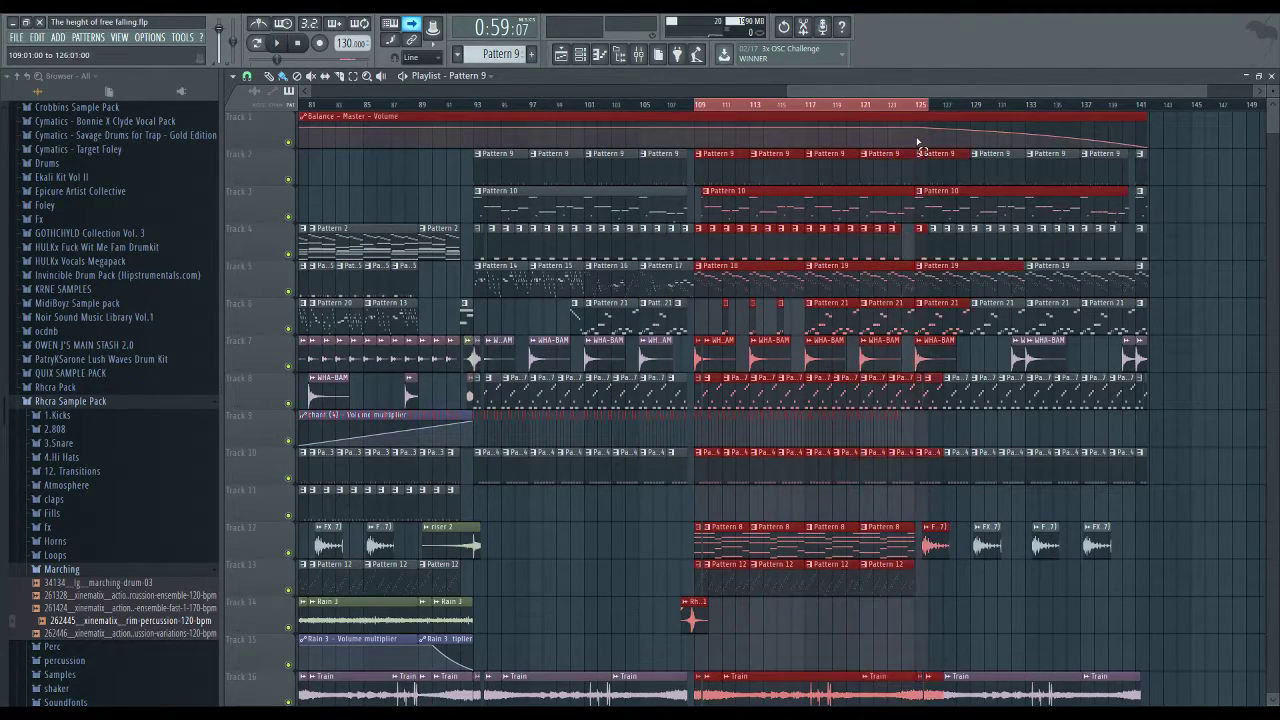
pyautogui.scroll(-5, 929, 214)
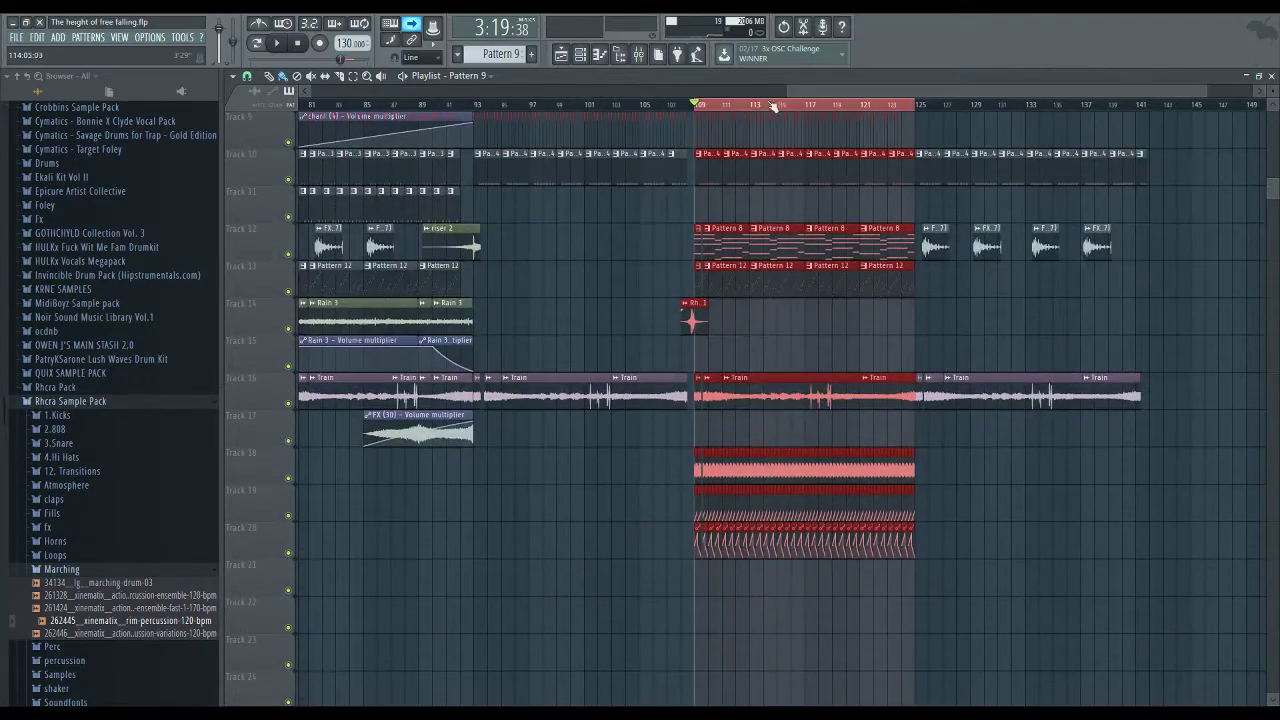
pyautogui.scroll(4, 591, 354)
pyautogui.scroll(2, 471, 397)
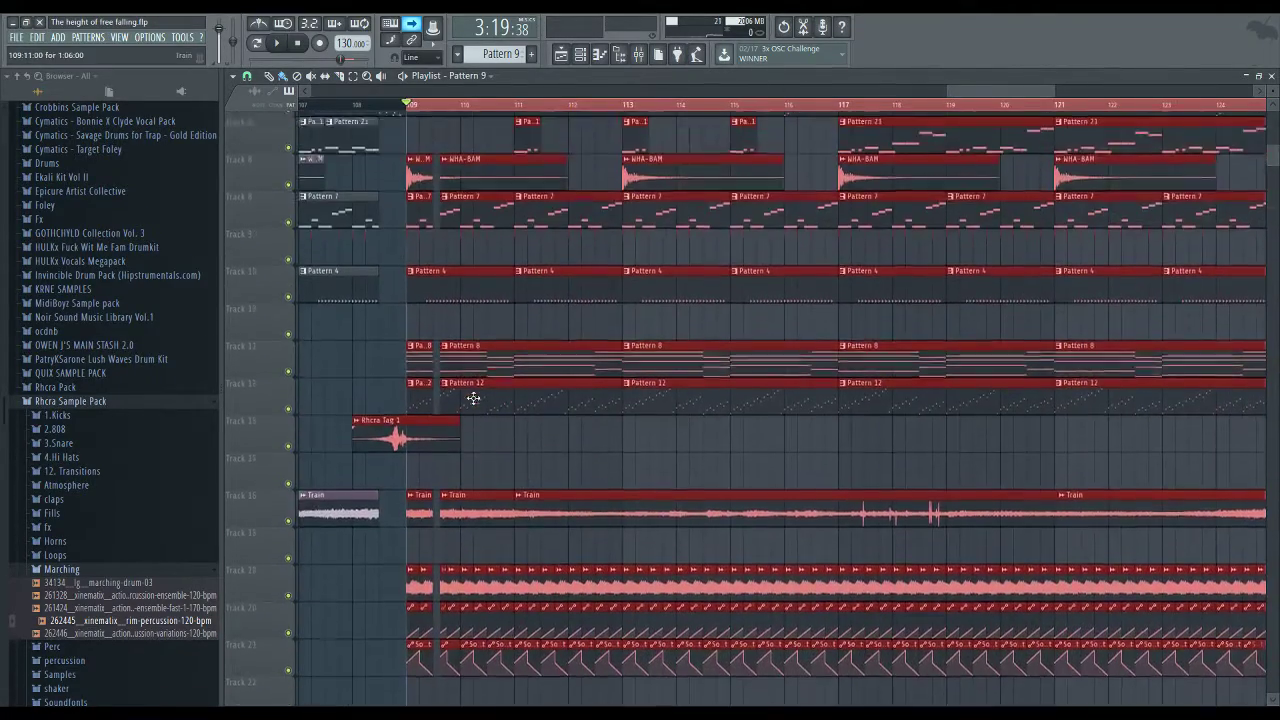
pyautogui.scroll(1, 548, 379)
# Play the selected section and check the levels of the Master and the individual tracks in the mixer
pyautogui.click(640, 55)
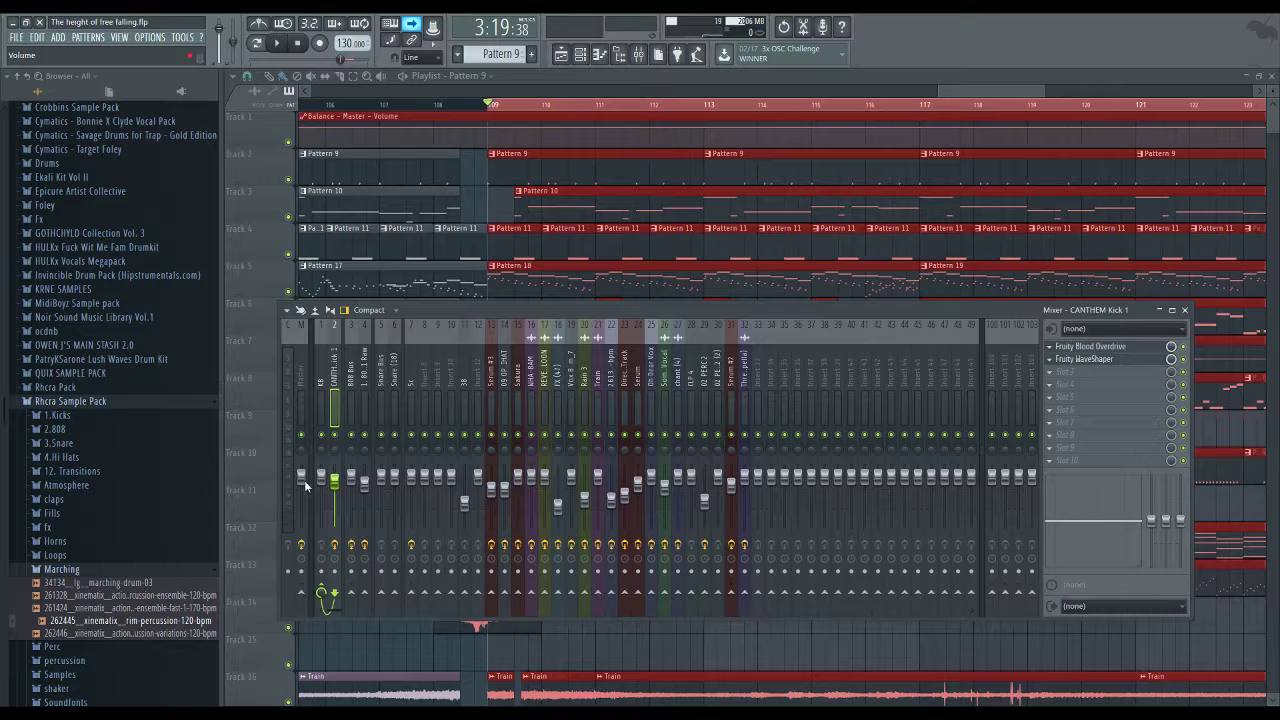
pyautogui.click(305, 418)
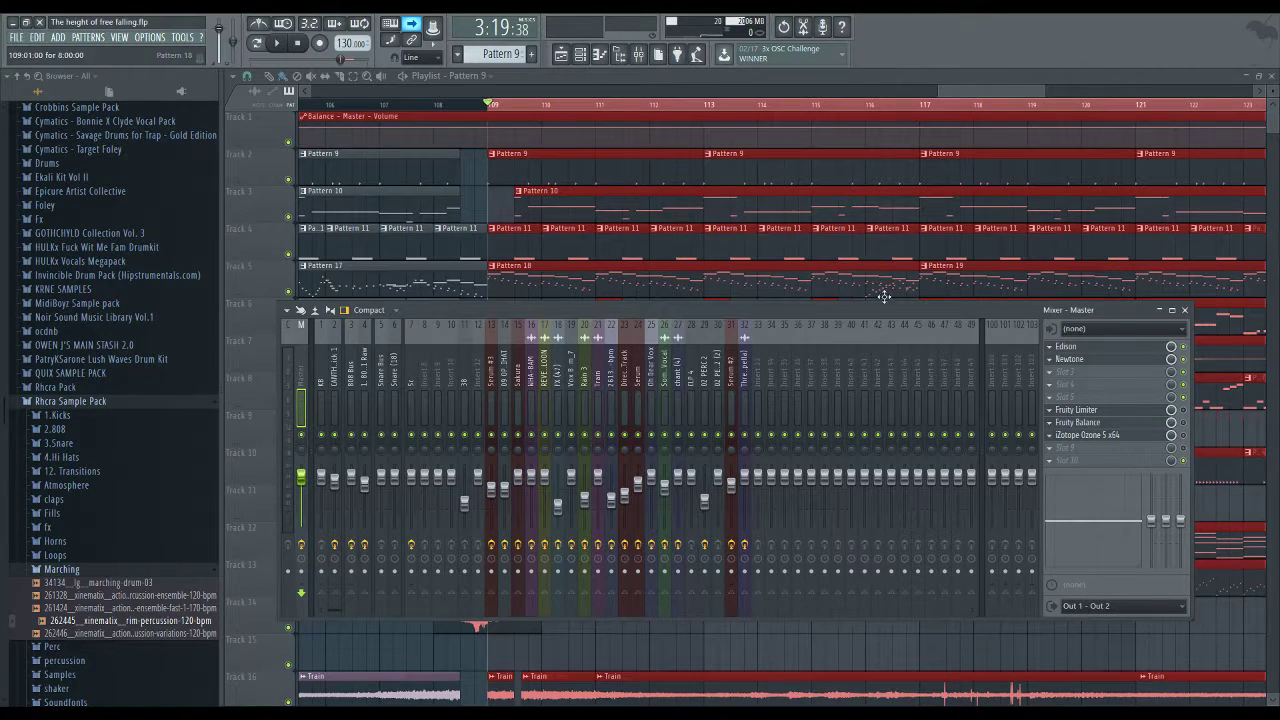
pyautogui.press('F9')
pyautogui.scroll(-2, 958, 87)
pyautogui.press('space')
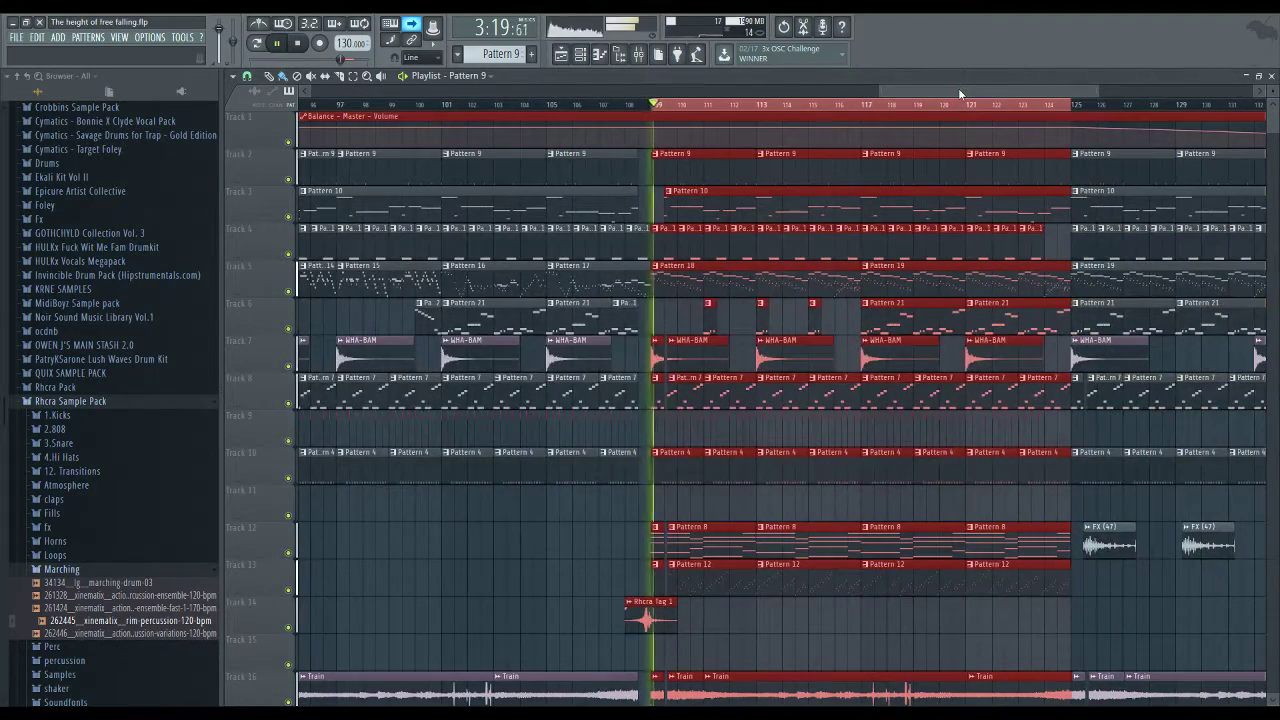
pyautogui.press('F9')
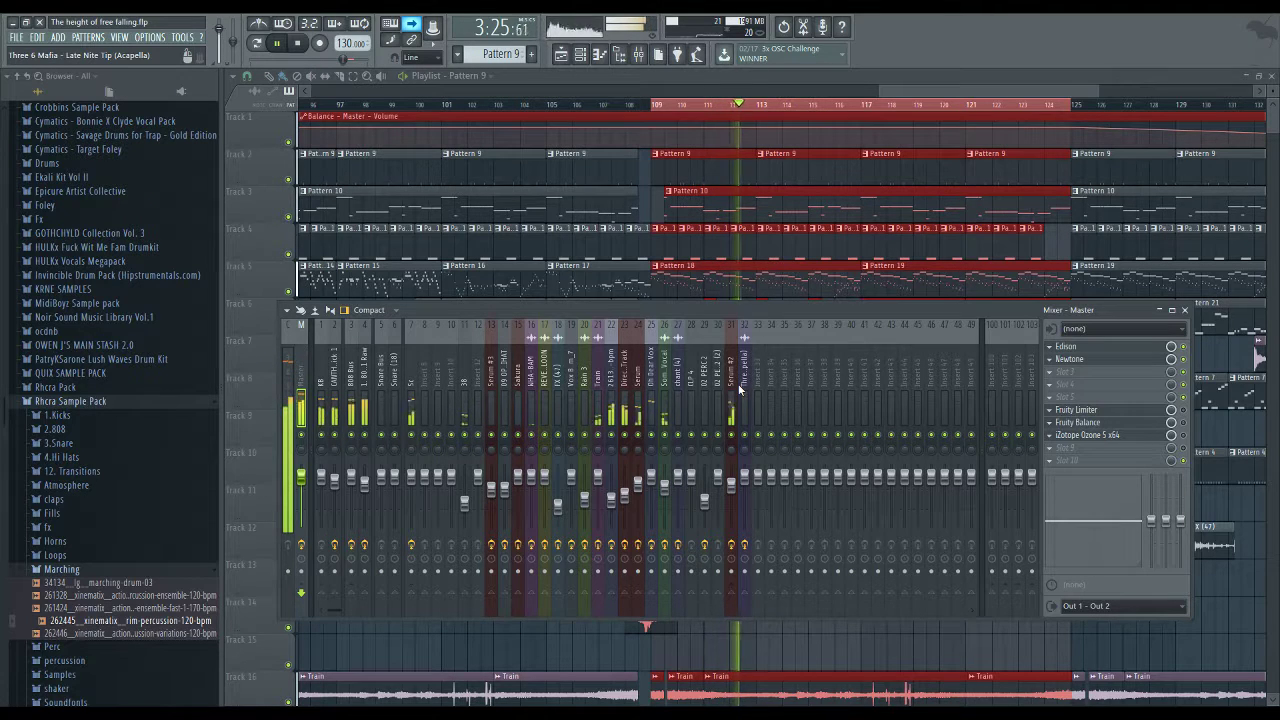
pyautogui.press('space')
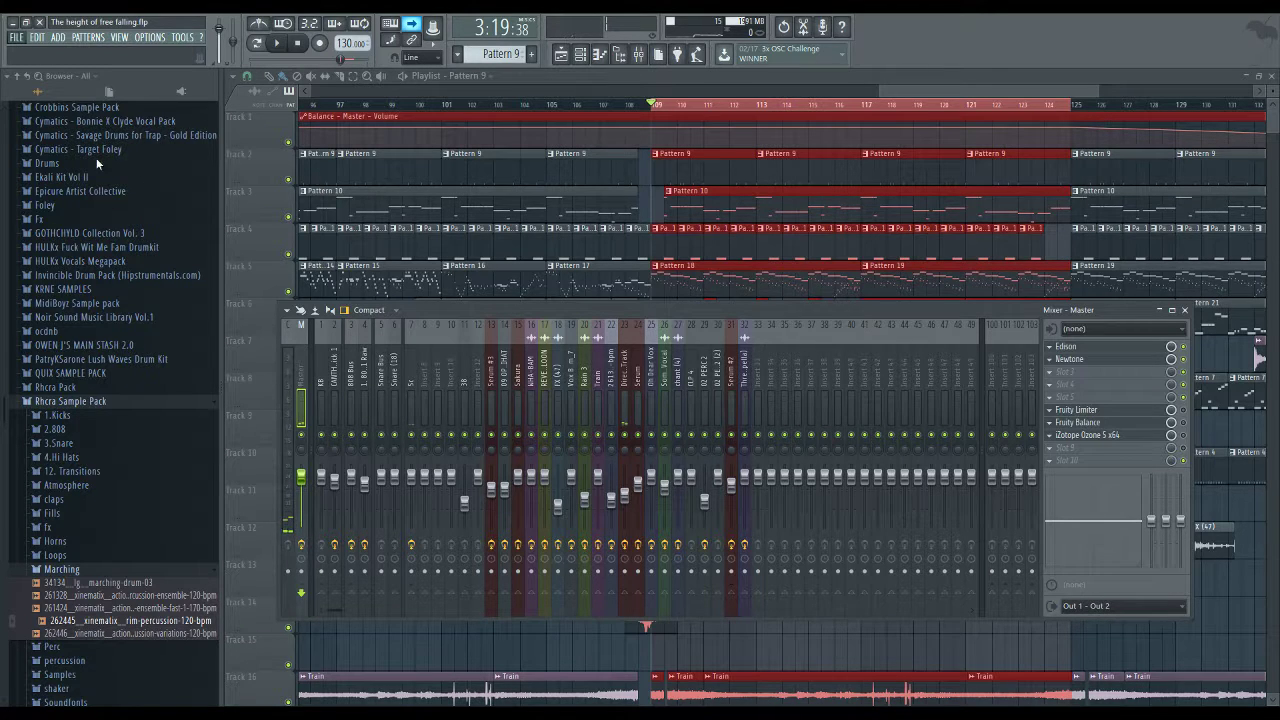
# Save the project as a new version, The height of free falling_2.flp, and play the section to check which mixer tracks are active
pyautogui.hotkey('ctrl', 'n')
pyautogui.click(465, 406)
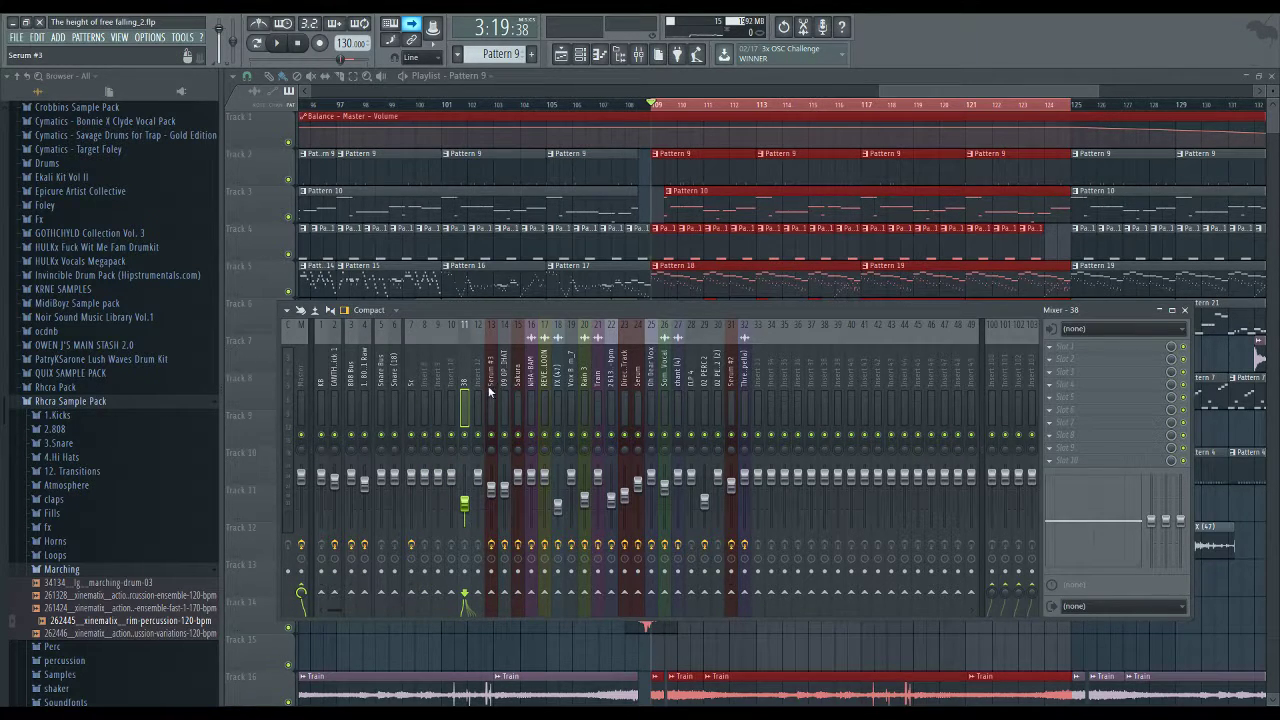
pyautogui.press('space')
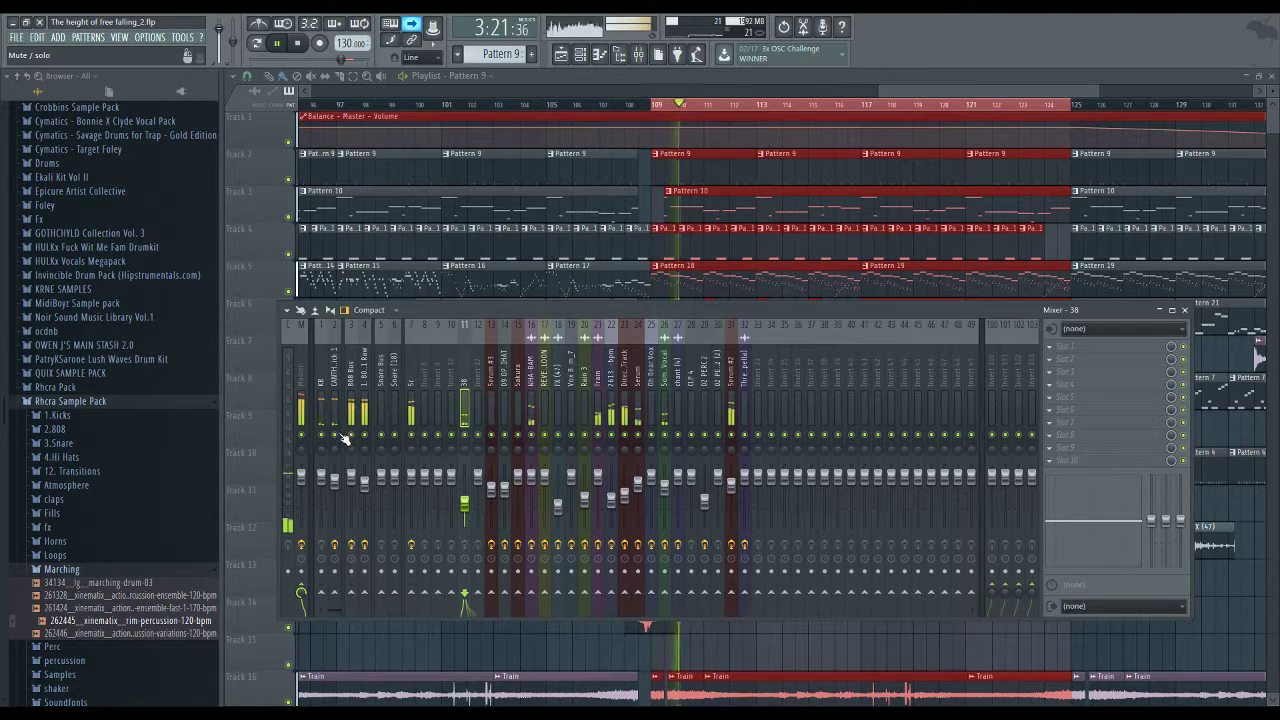
pyautogui.press('space')
pyautogui.press('space')
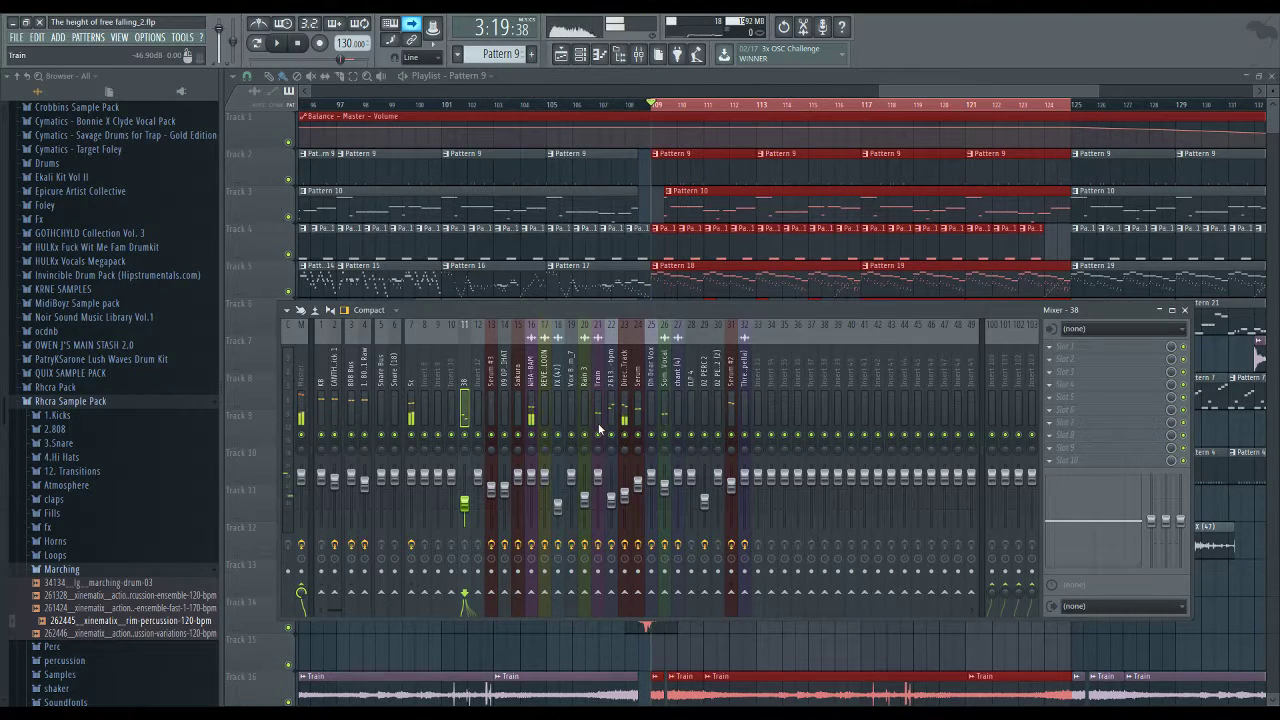
# Move the four adjacent mixer tracks from Train to Serum together to inserts 10 through 13
pyautogui.moveTo(598, 412); pyautogui.dragTo(634, 430)
pyautogui.hotkey('alt', 'Left')
pyautogui.hotkey('alt', 'Left')
pyautogui.hotkey('alt', 'Left')
pyautogui.hotkey('alt', 'Left')
pyautogui.hotkey('alt', 'Left')
pyautogui.hotkey('alt', 'Left')
pyautogui.hotkey('alt', 'Left')
pyautogui.hotkey('alt', 'Left')
pyautogui.hotkey('alt', 'Left')
pyautogui.hotkey('alt', 'Left')
pyautogui.hotkey('alt', 'Left')
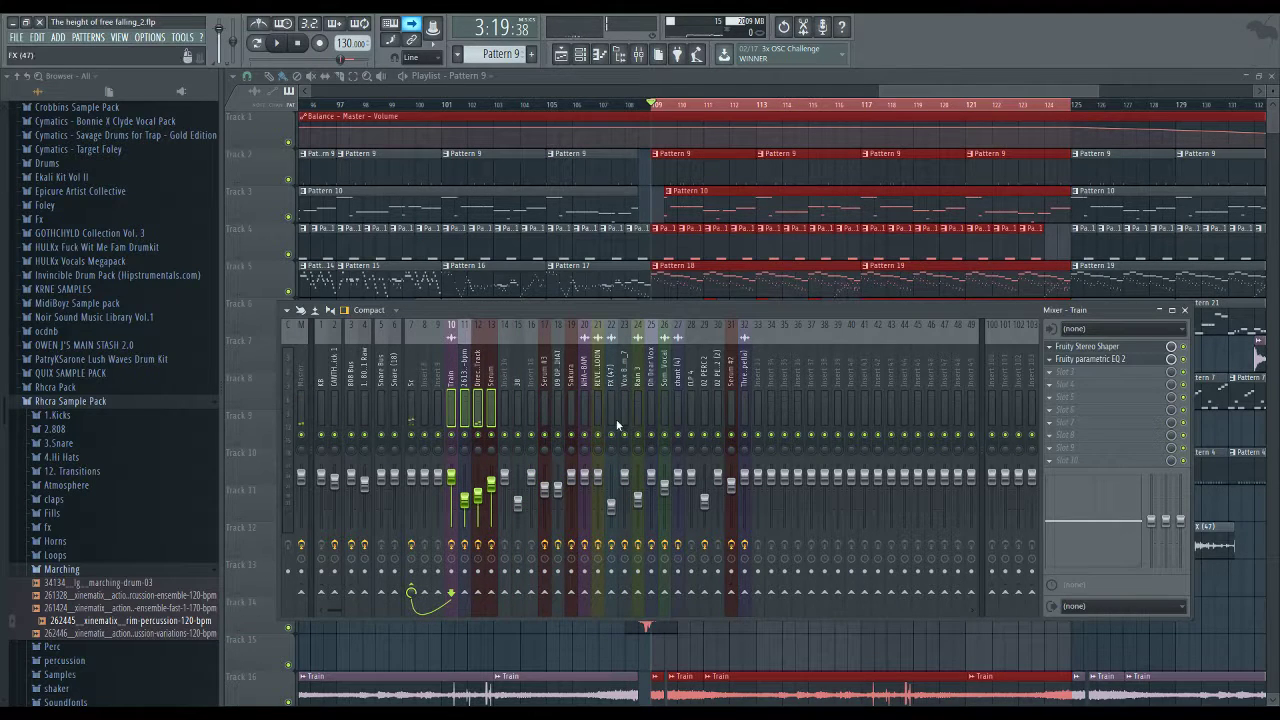
# Play the section and move the WHA-BAM mixer track to insert 14, directly after Serum
pyautogui.press('space')
pyautogui.click(583, 395)
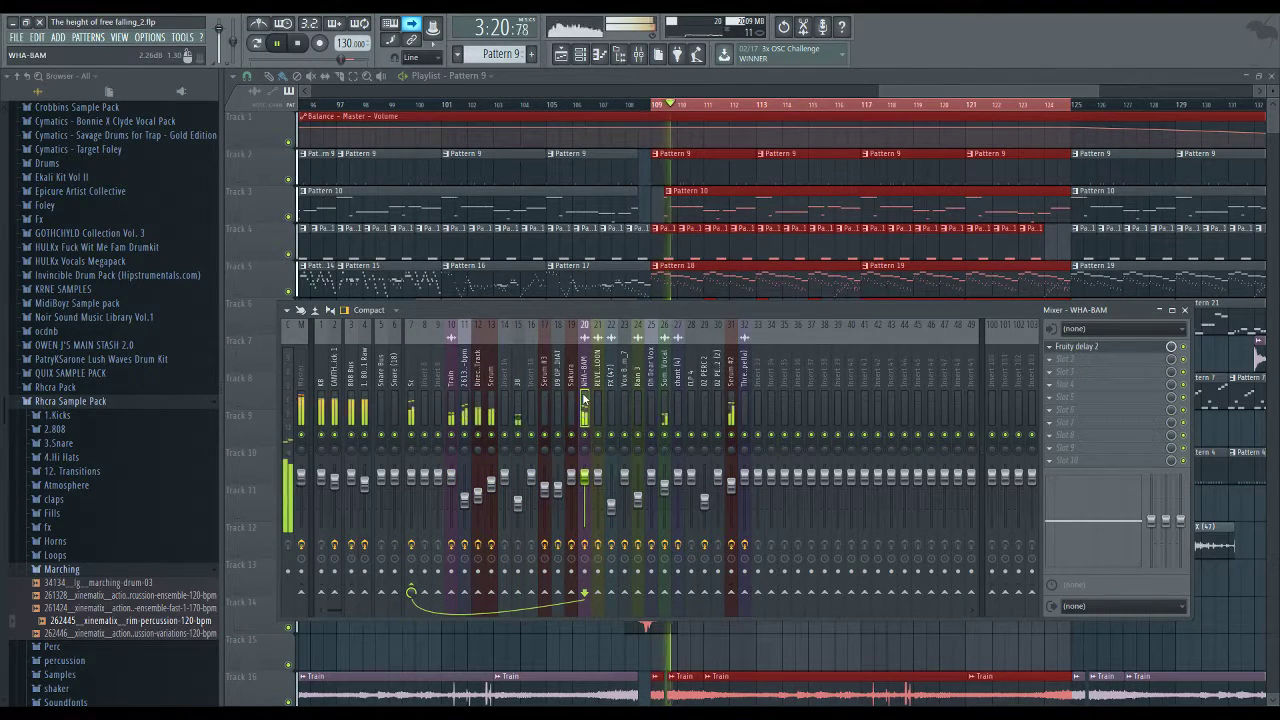
pyautogui.hotkey('alt', 'Left')
pyautogui.hotkey('alt', 'Left')
pyautogui.hotkey('alt', 'Left')
pyautogui.hotkey('alt', 'Left')
pyautogui.hotkey('alt', 'Left')
pyautogui.hotkey('alt', 'Left')
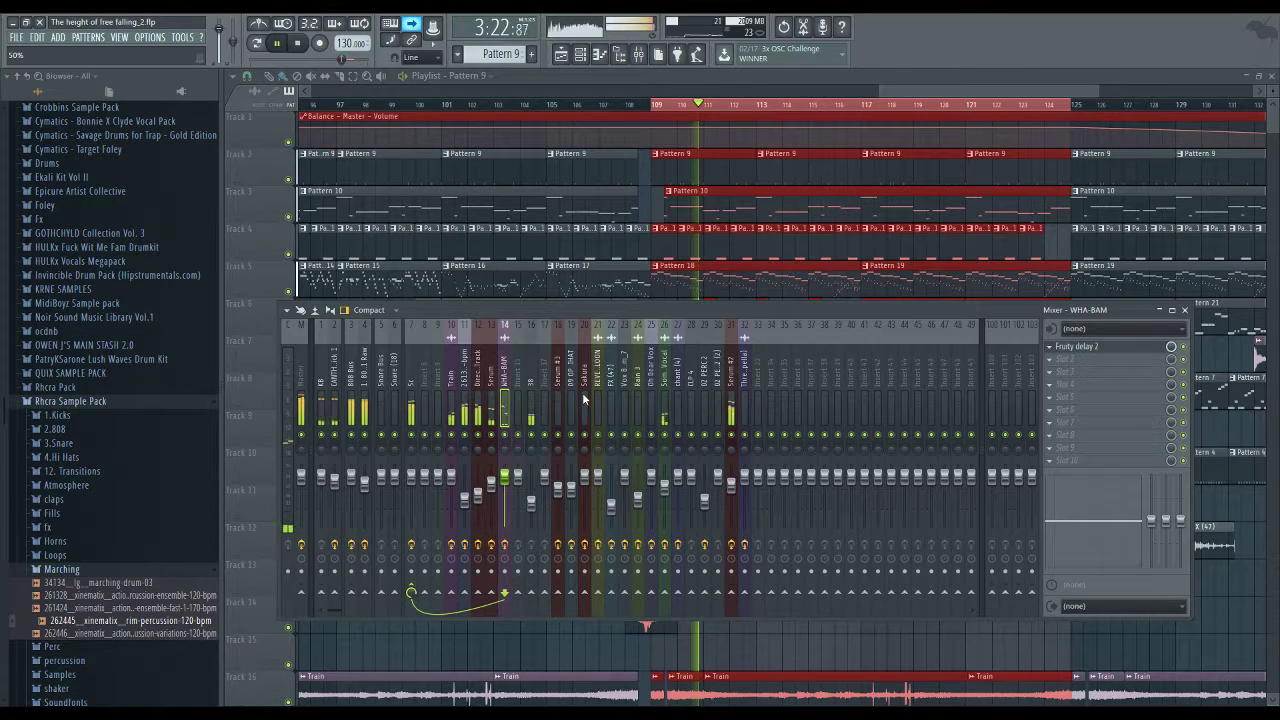
# Move the Oh Dear Vox track and the vocal track beside it to inserts 16 and 17, after track 38
pyautogui.press('Right')
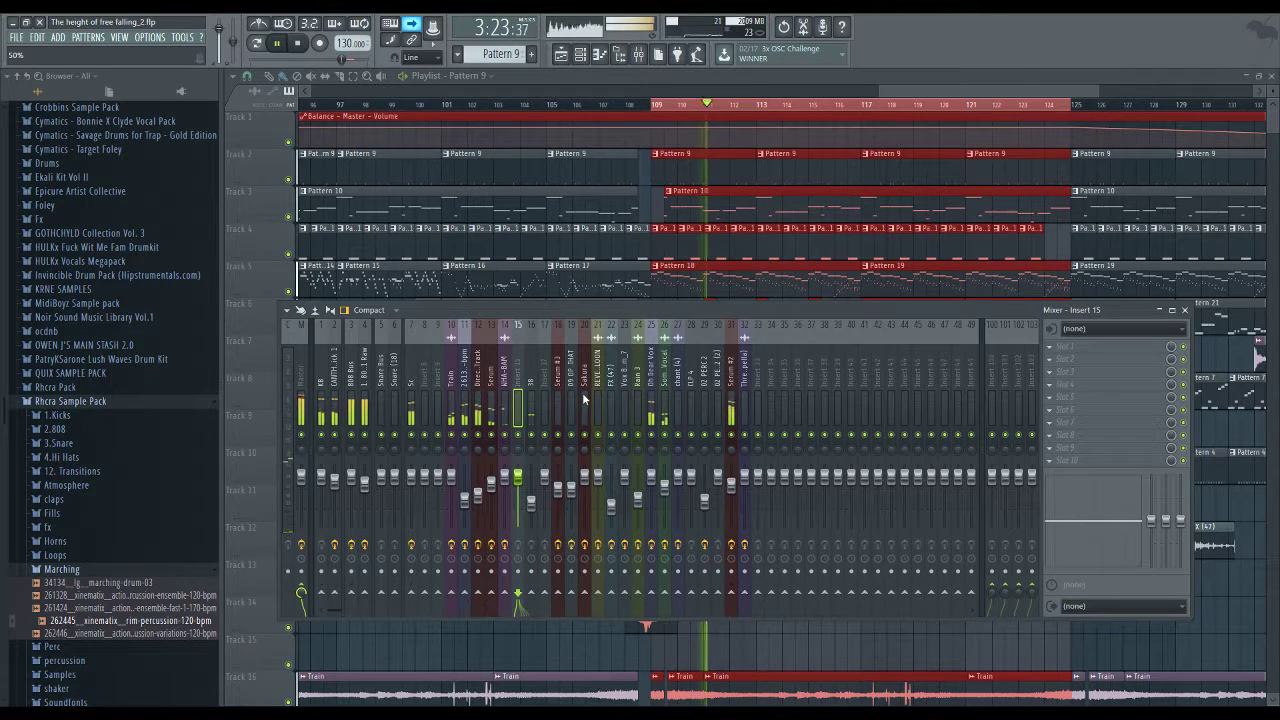
pyautogui.click(652, 402)
pyautogui.keyDown('ctrl'); pyautogui.click(662, 410); pyautogui.keyUp('ctrl')
pyautogui.hotkey('alt', 'Left')
pyautogui.hotkey('alt', 'Left')
pyautogui.hotkey('alt', 'Left')
pyautogui.hotkey('alt', 'Left')
pyautogui.hotkey('alt', 'Left')
pyautogui.hotkey('alt', 'Left')
pyautogui.hotkey('alt', 'Left')
pyautogui.hotkey('alt', 'Left')
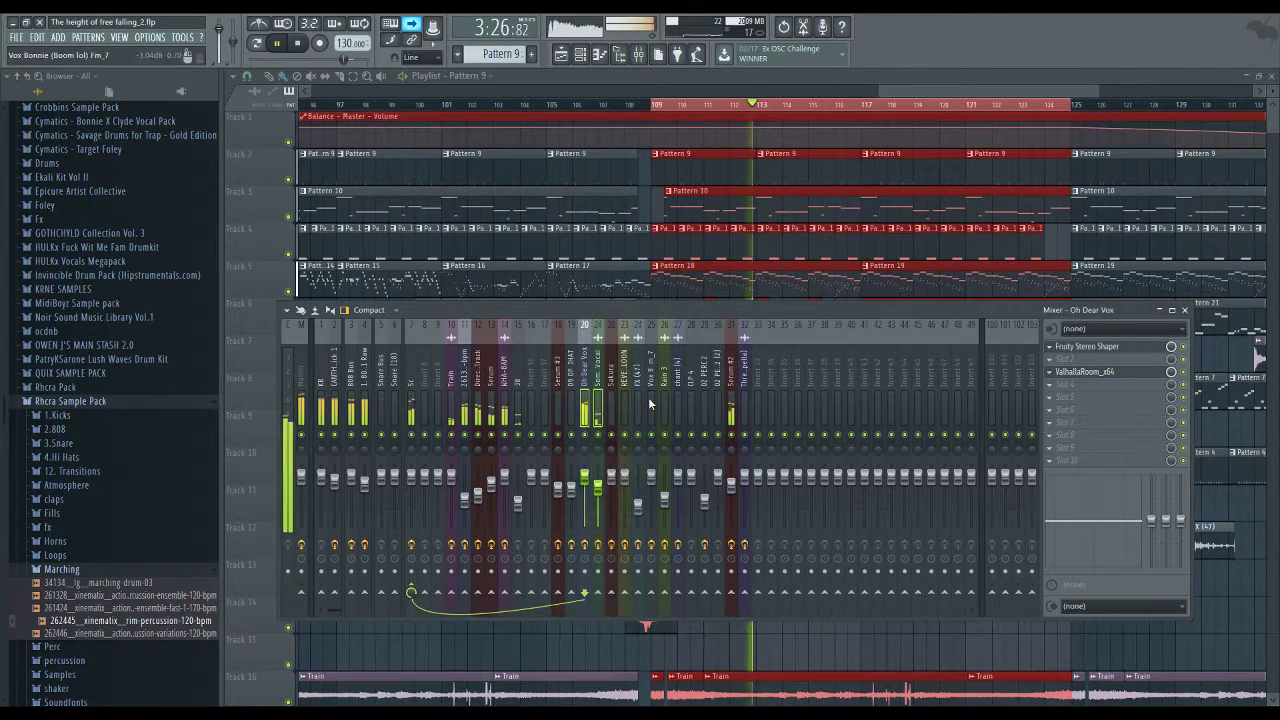
# Move the Serum #2 mixer track to insert 18, beside the vocal tracks, and stop playback
pyautogui.click(722, 400)
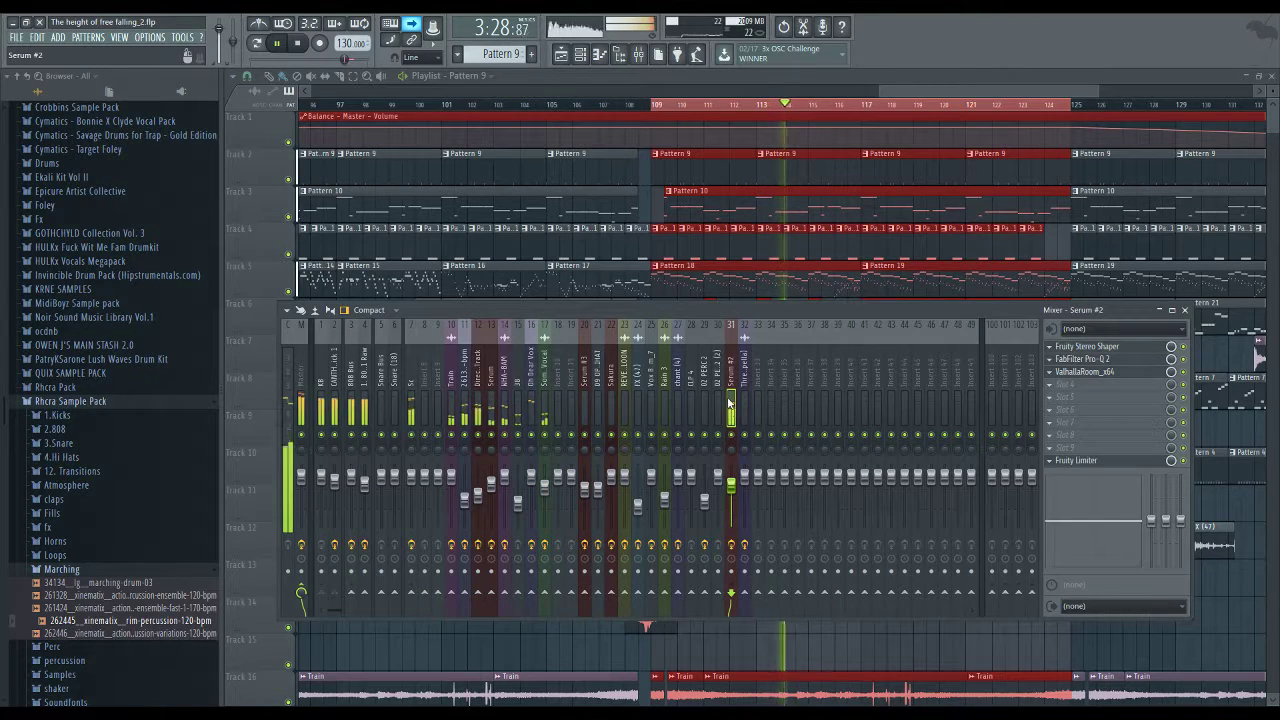
pyautogui.hotkey('alt', 'Left')
pyautogui.hotkey('alt', 'Left')
pyautogui.hotkey('alt', 'Left')
pyautogui.hotkey('alt', 'Left')
pyautogui.hotkey('alt', 'Left')
pyautogui.hotkey('alt', 'Left')
pyautogui.hotkey('alt', 'Left')
pyautogui.hotkey('alt', 'Left')
pyautogui.hotkey('alt', 'Left')
pyautogui.hotkey('alt', 'Left')
pyautogui.hotkey('alt', 'Left')
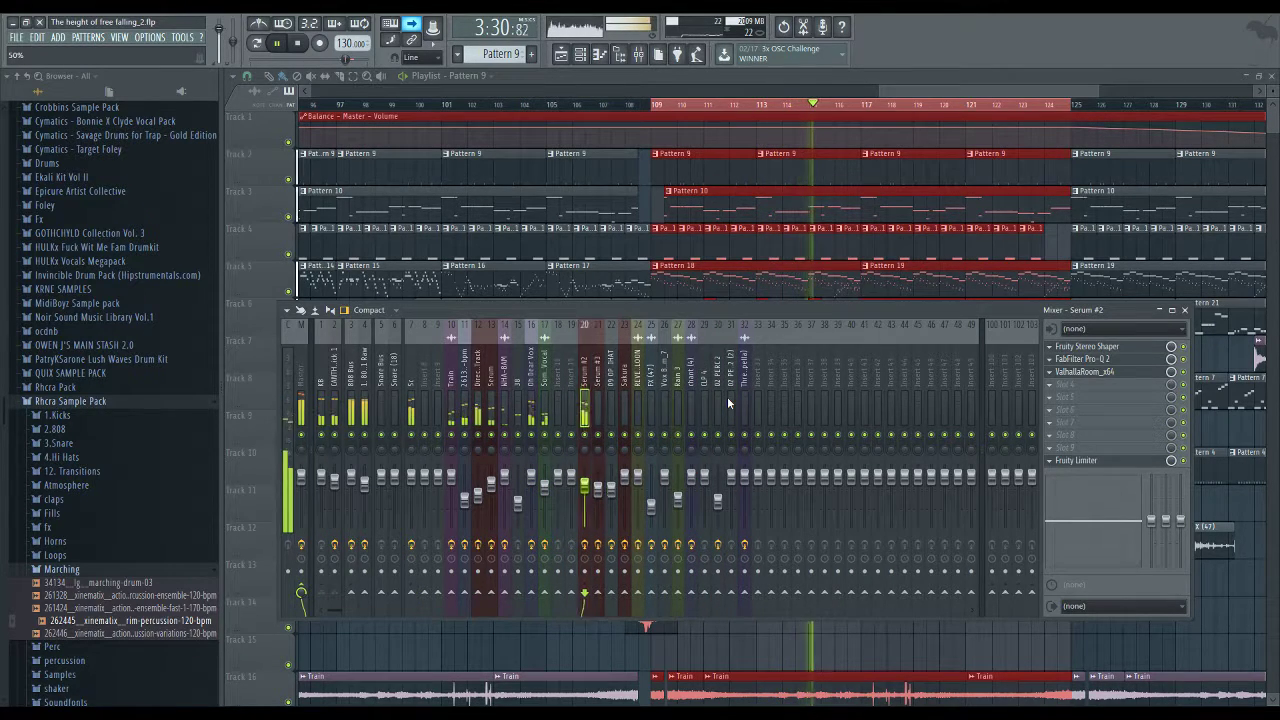
pyautogui.hotkey('alt', 'Left')
pyautogui.press('space')
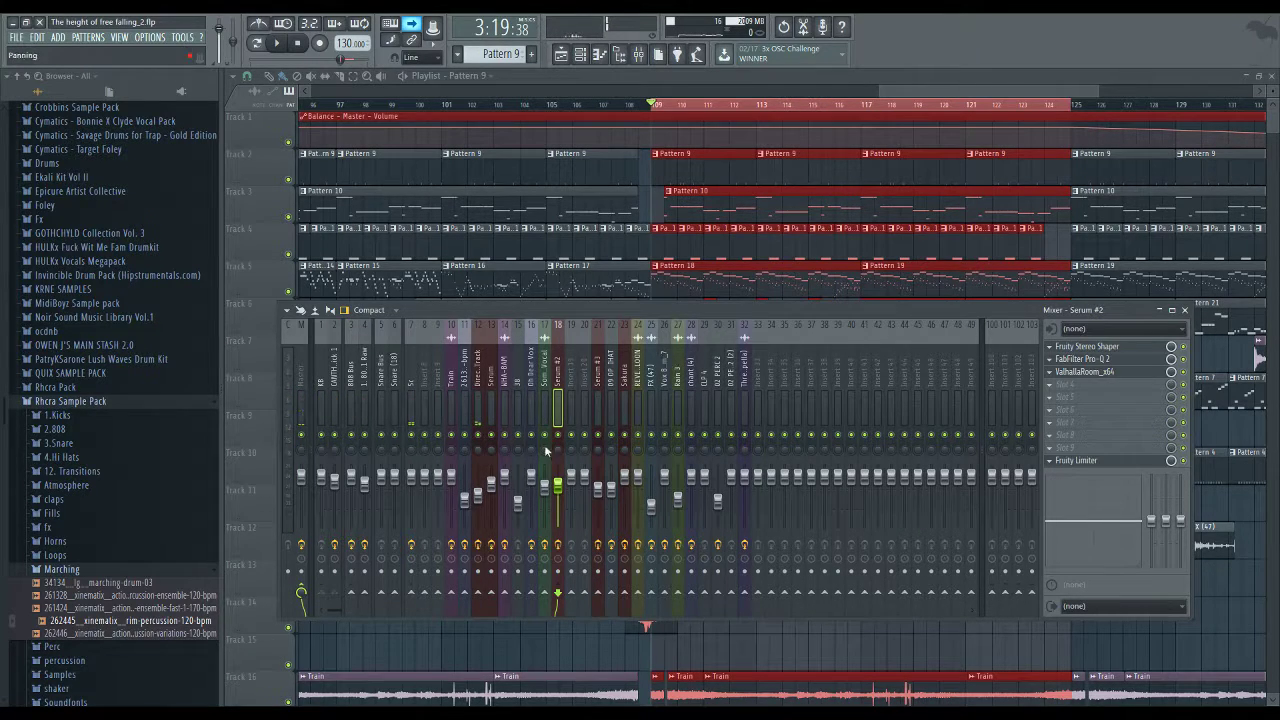
# Select mixer tracks 10 to 18 plus CANTHEM Kick 1, 808 1 Raw and Snare (10), and lower all their faders fully
pyautogui.click(465, 408)
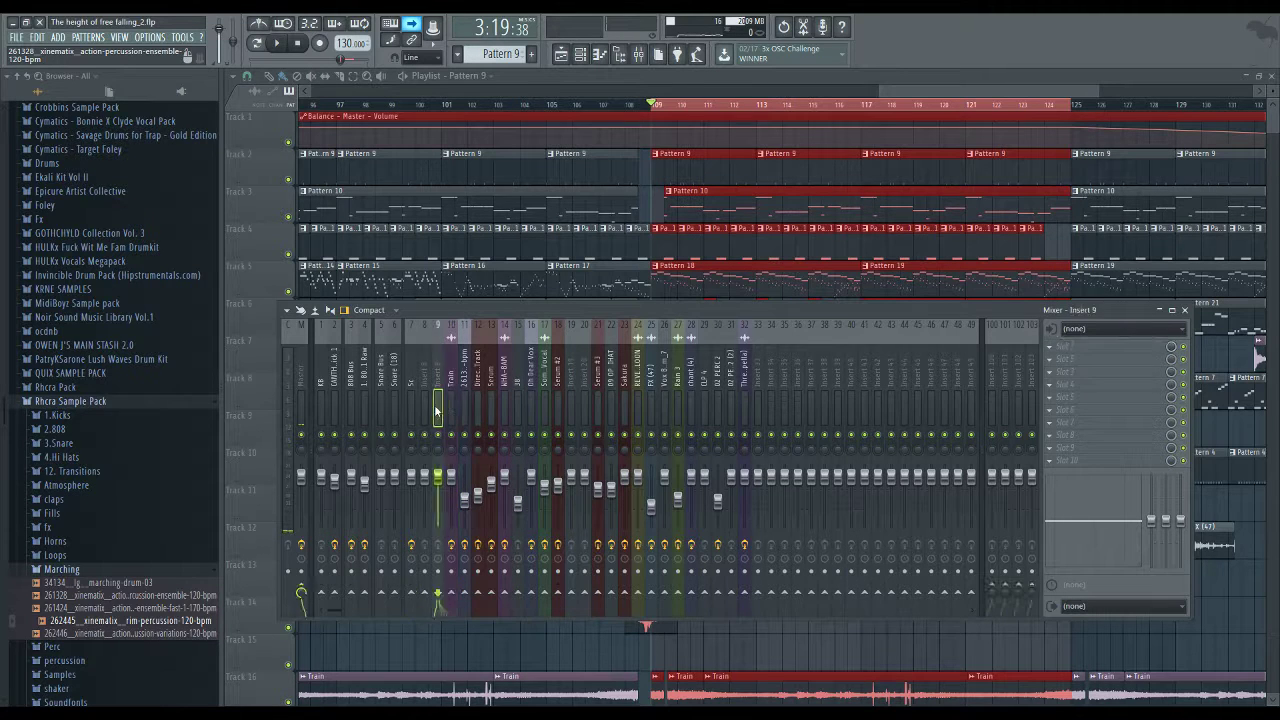
pyautogui.click(452, 400)
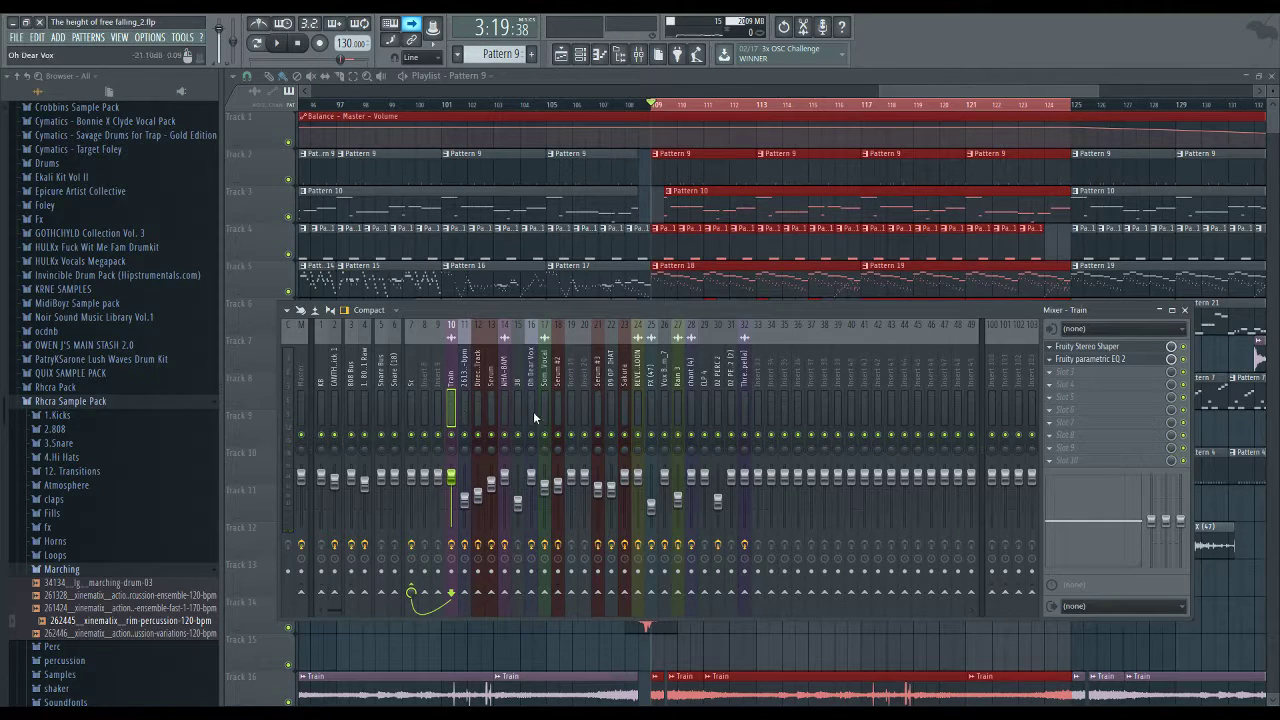
pyautogui.moveTo(558, 414); pyautogui.dragTo(458, 420)
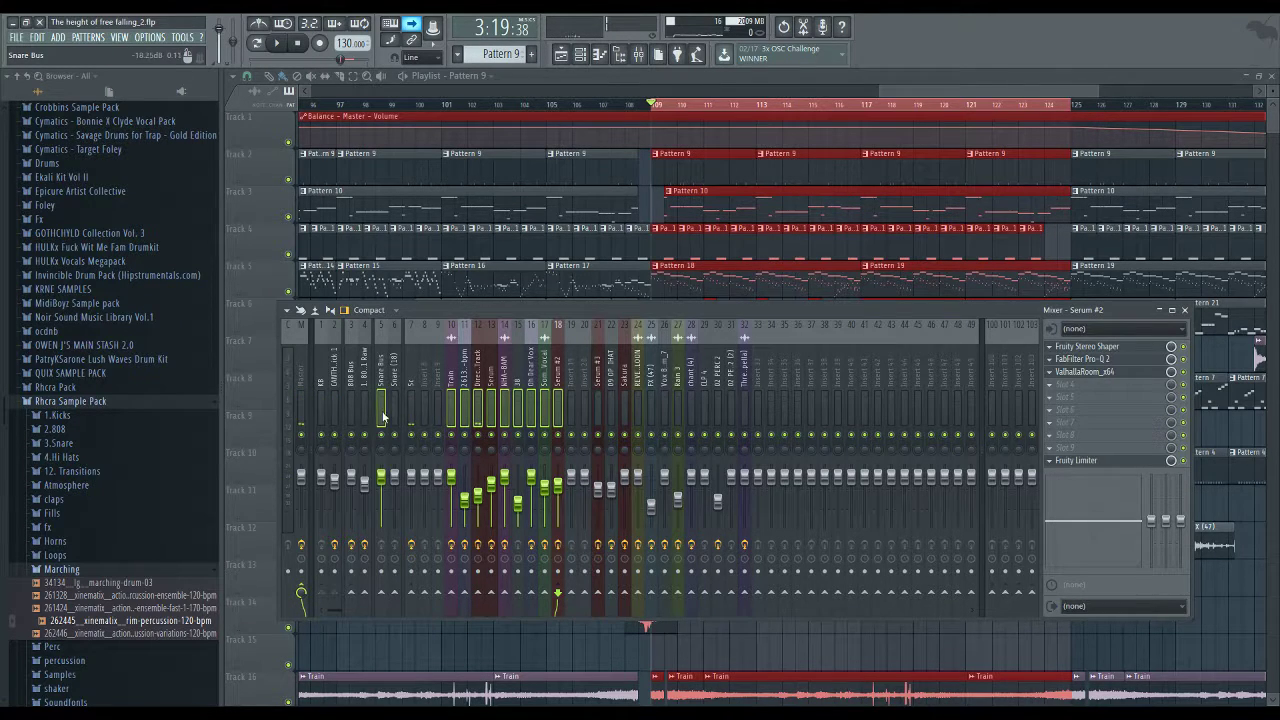
pyautogui.keyDown('ctrl'); pyautogui.click(336, 440); pyautogui.keyUp('ctrl')
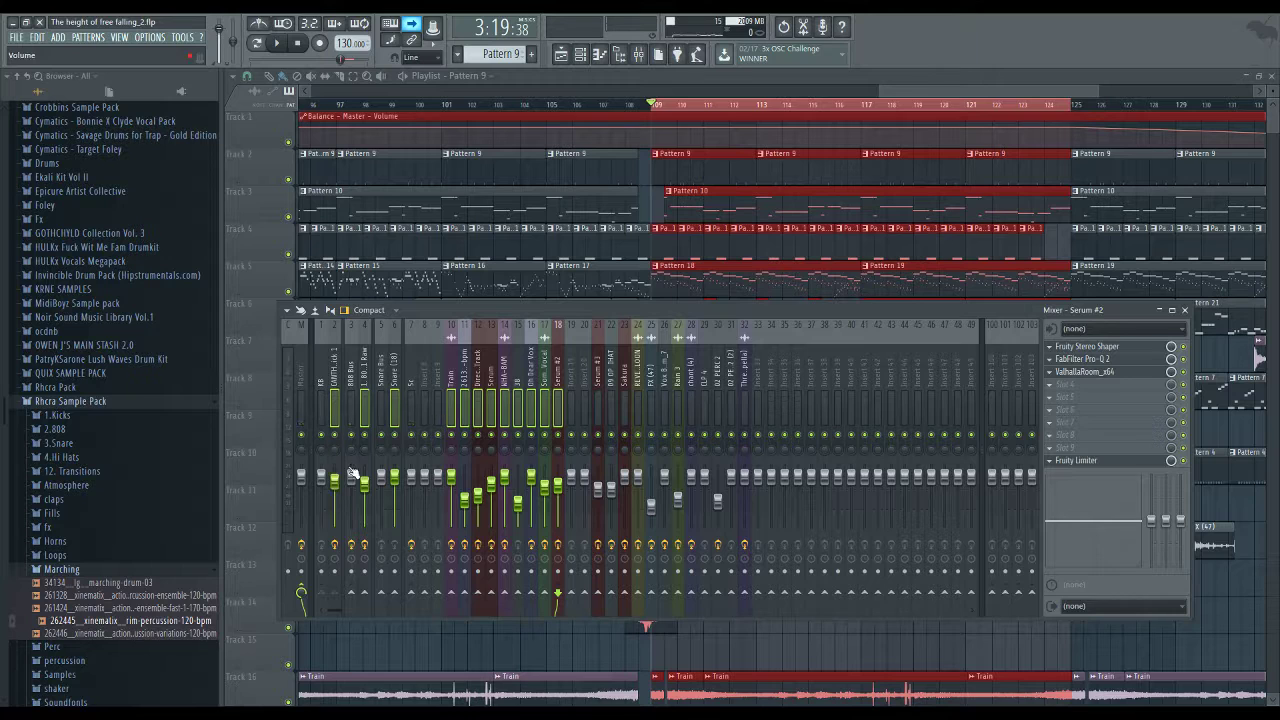
# Add Fruity Stereo Shaper to the last effect slot of the Master track and look over its Edison and Newtone windows
pyautogui.click(300, 404)
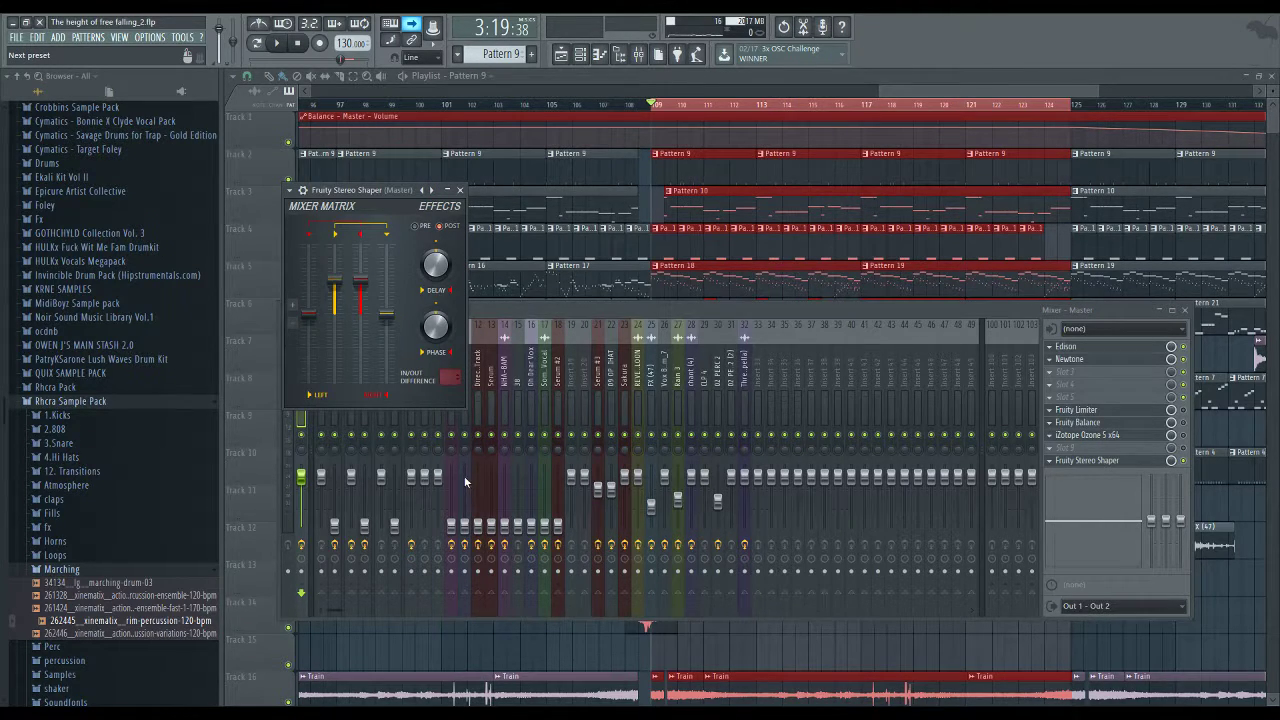
pyautogui.click(567, 310)
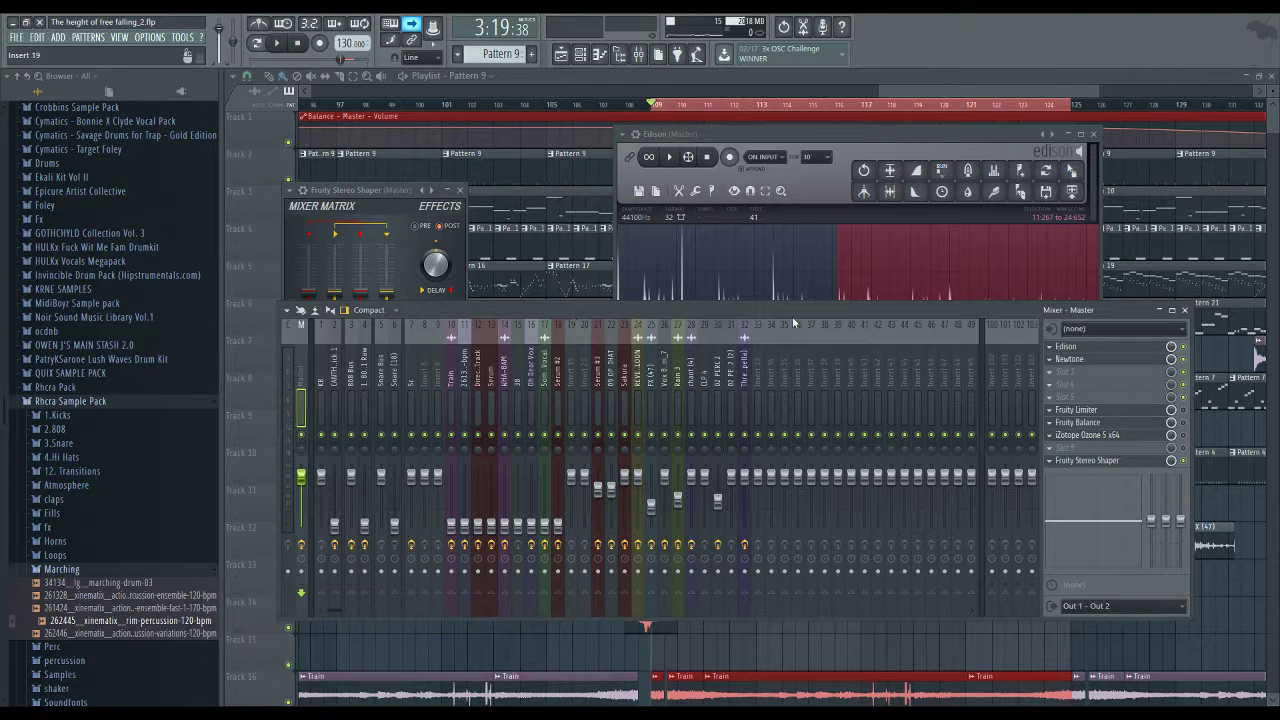
pyautogui.click(1071, 134)
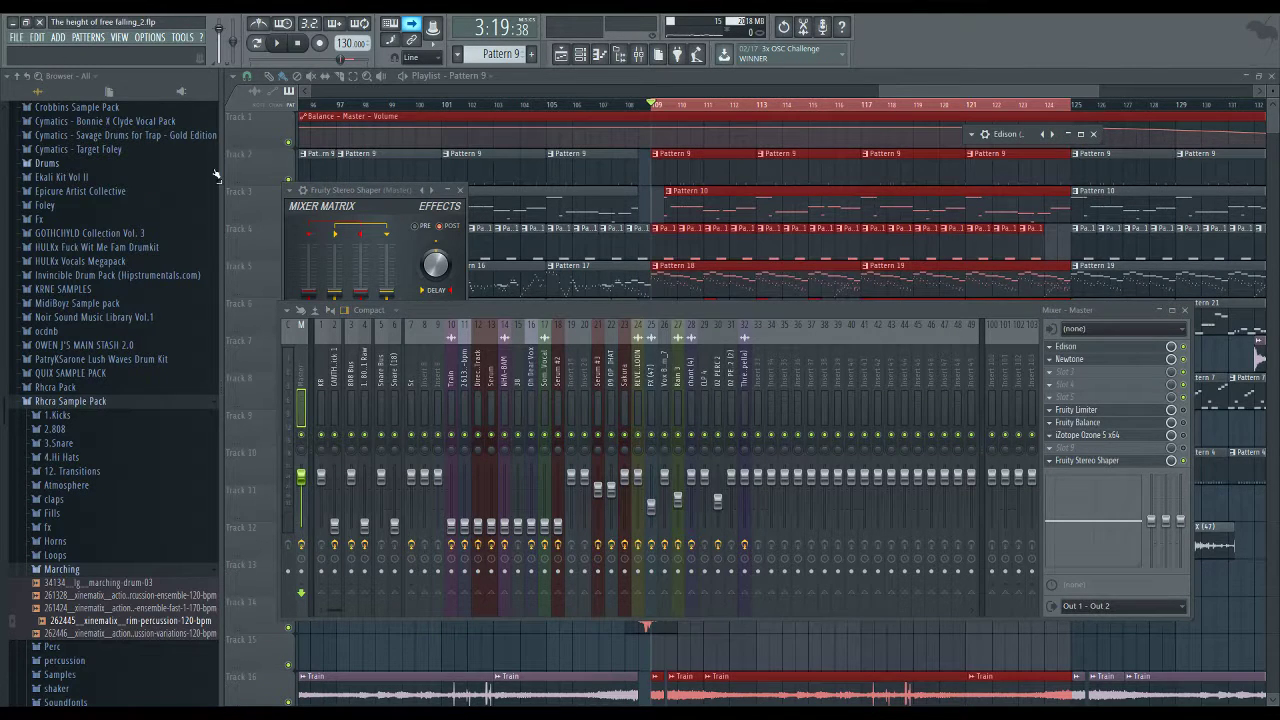
pyautogui.click(1071, 134)
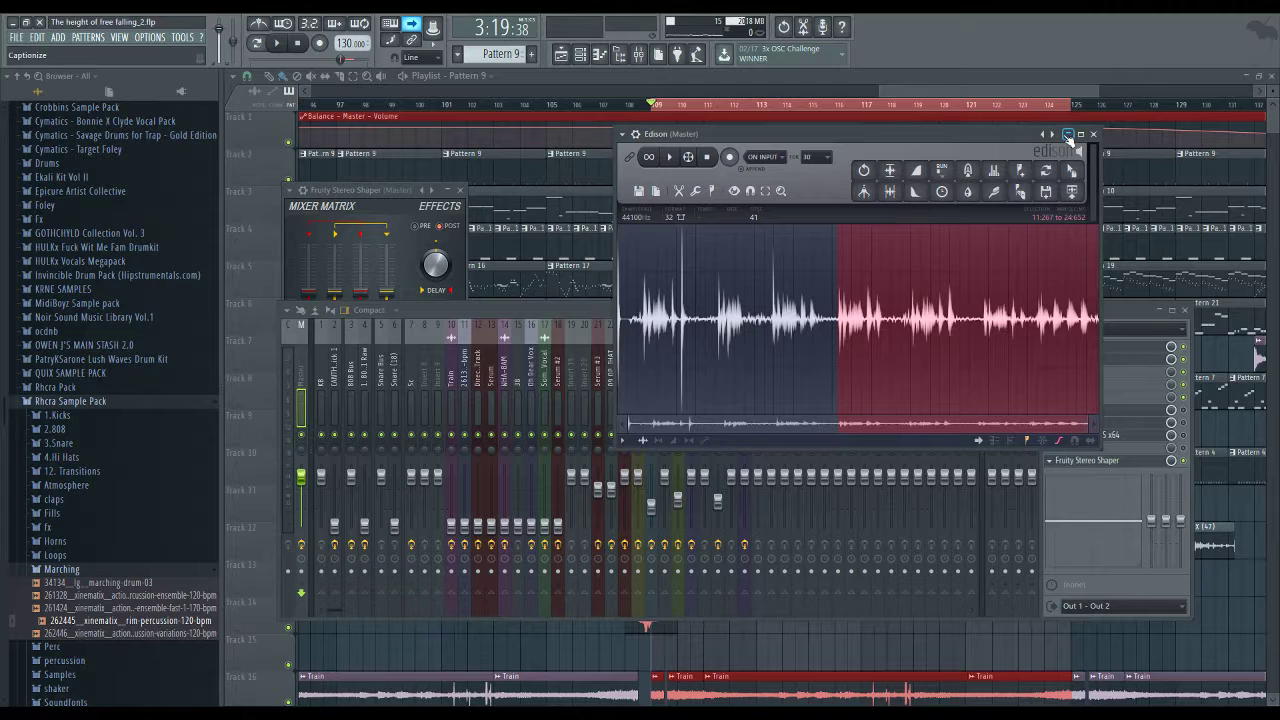
pyautogui.click(1091, 135)
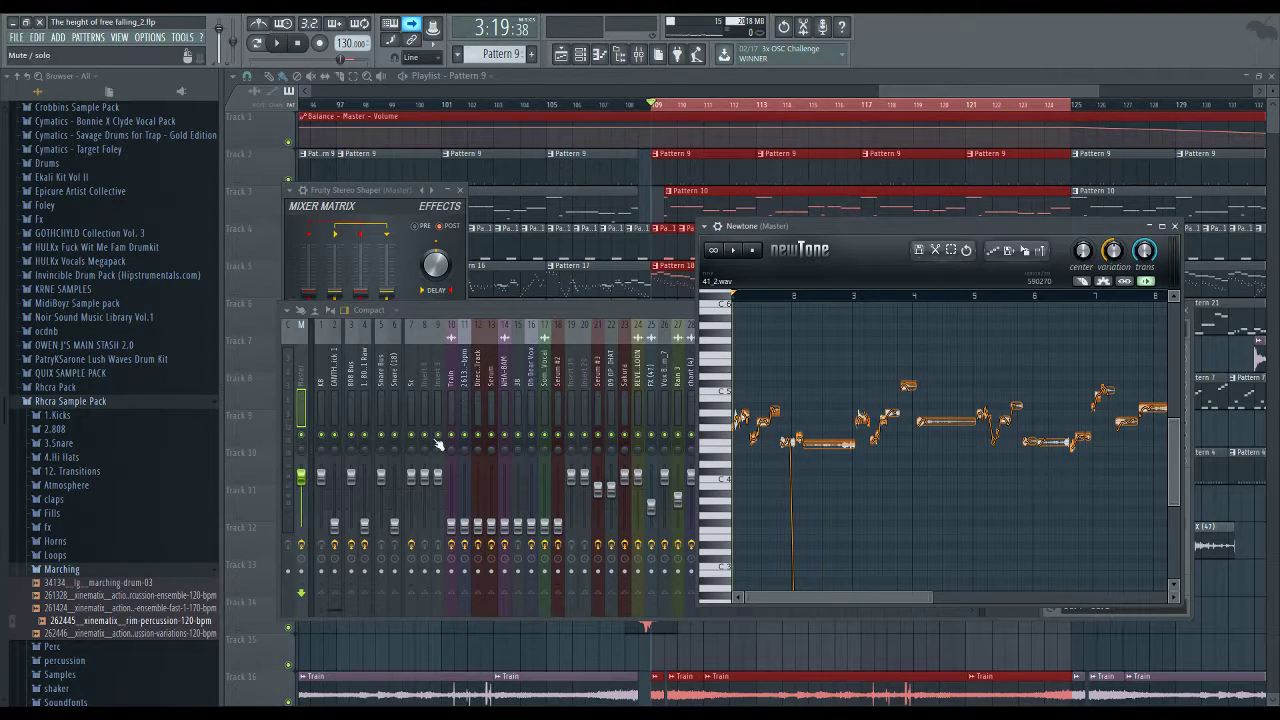
pyautogui.click(450, 320)
# Play the section and review its patterns in the channel rack and its clips in the playlist
pyautogui.press('space')
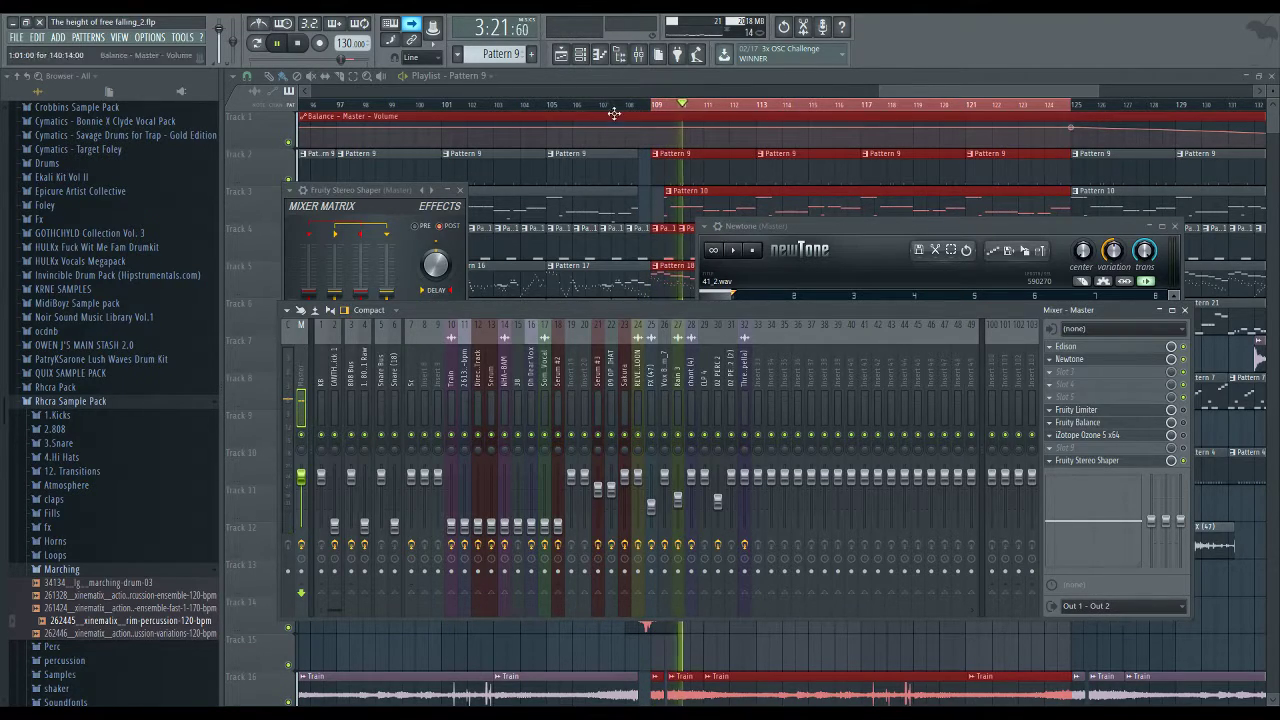
pyautogui.click(580, 55)
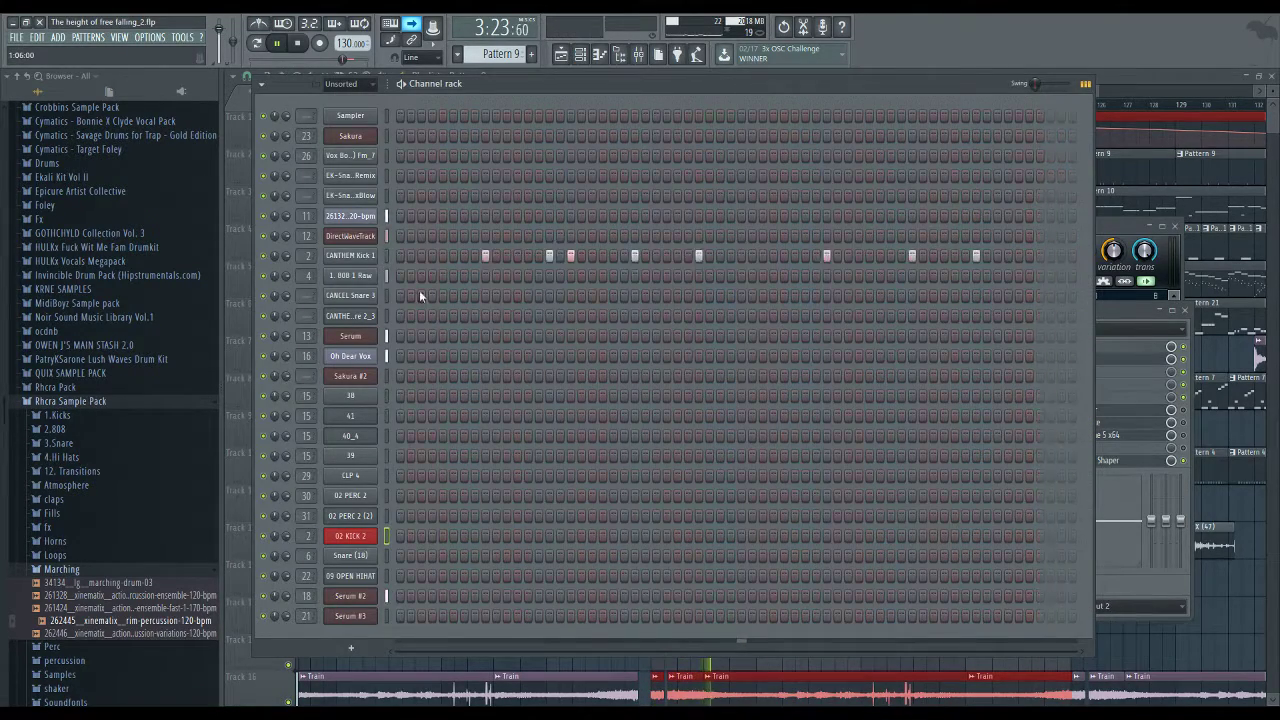
pyautogui.press('F5')
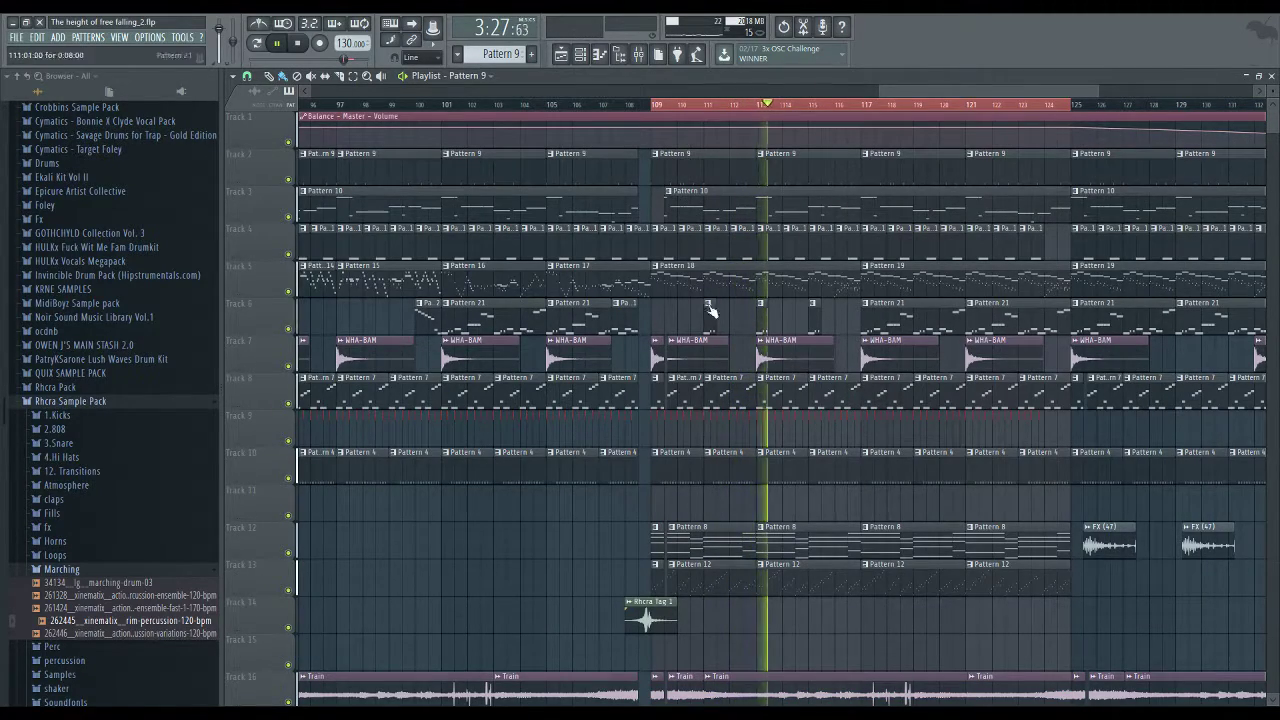
pyautogui.scroll(-5, 735, 345)
pyautogui.scroll(5, 709, 418)
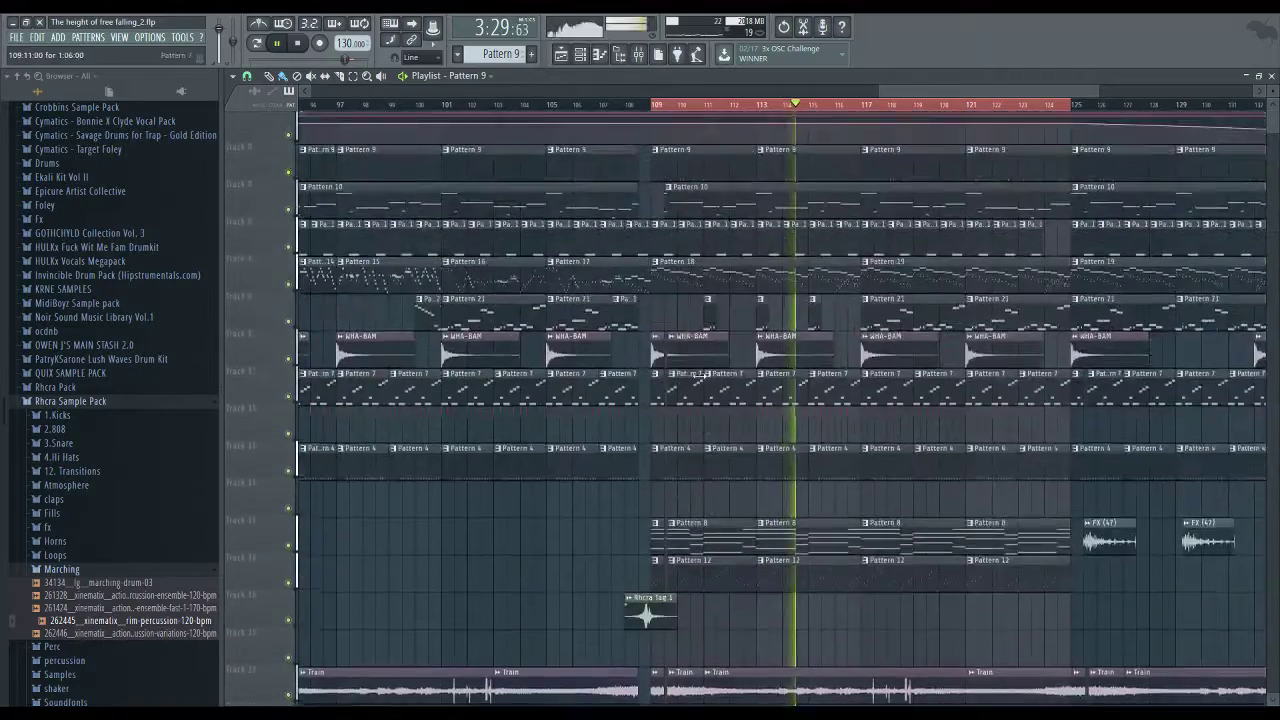
pyautogui.click(599, 54)
pyautogui.click(580, 55)
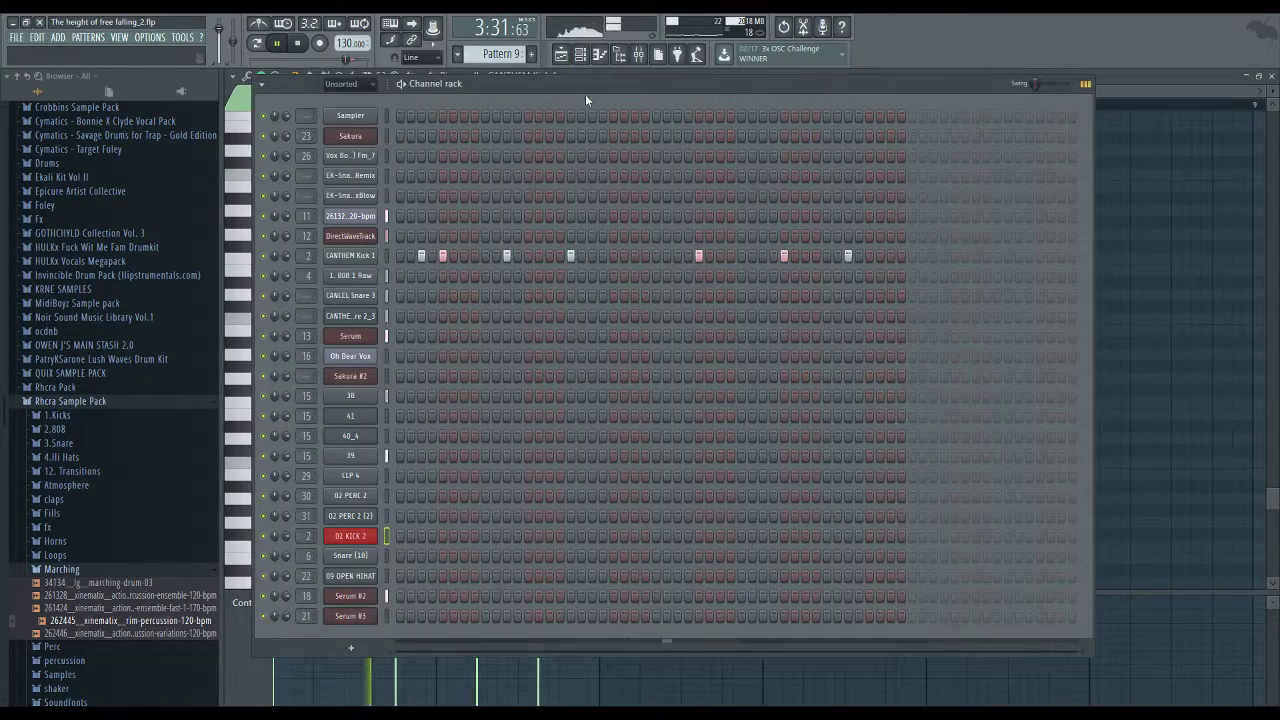
pyautogui.click(561, 55)
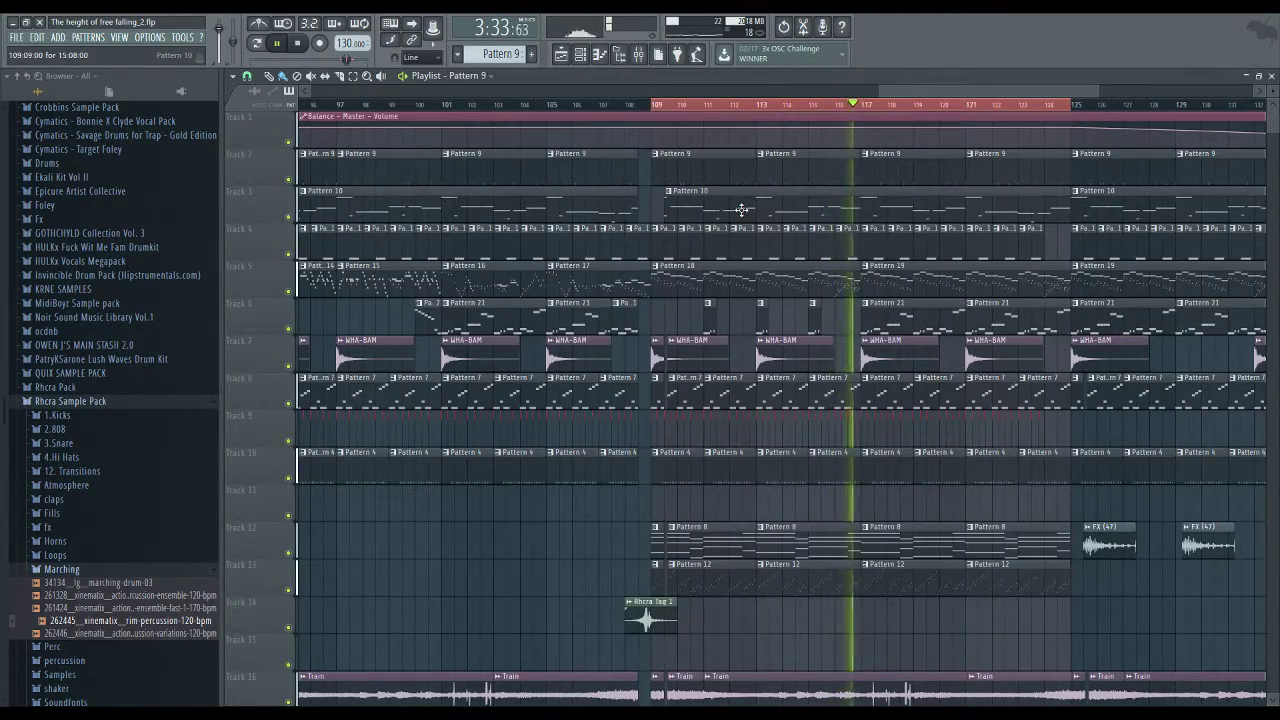
# Assign the CANCEL Snare 3 channel and the CANTHEM snare channel below it to mixer track 6, and bring up the mixer
pyautogui.press('F7')
pyautogui.press('F6')
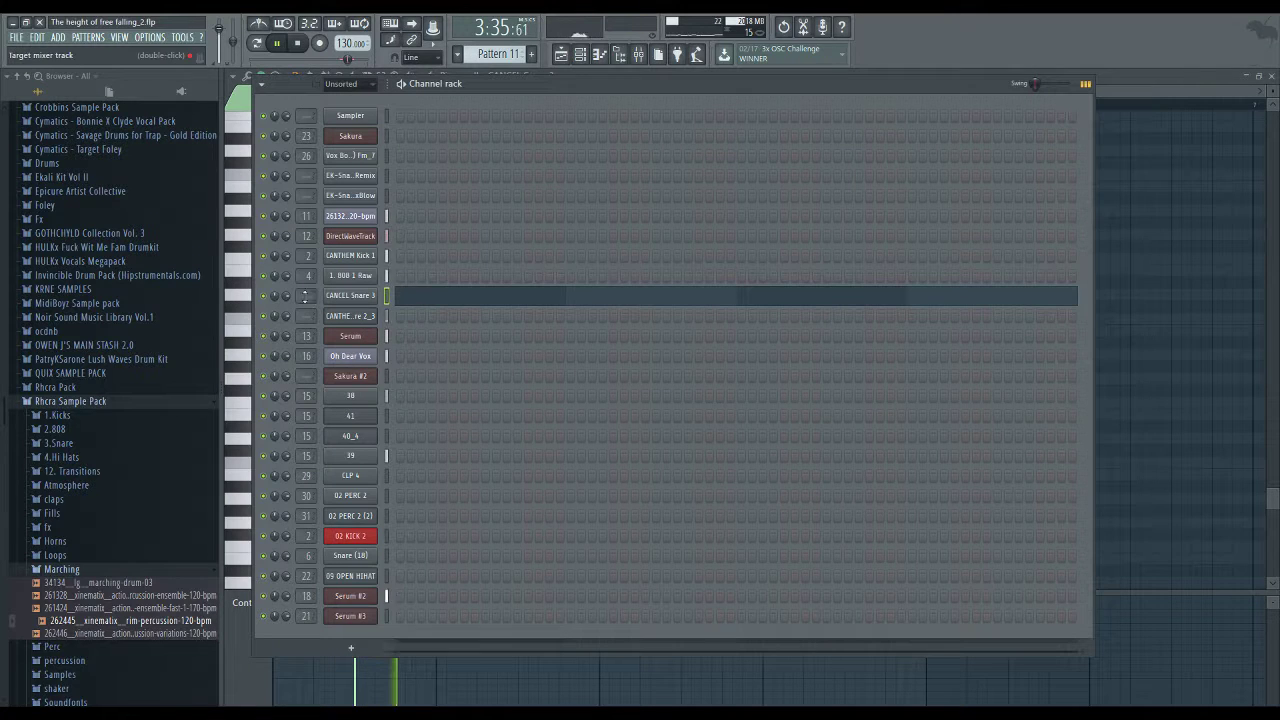
pyautogui.moveTo(307, 296)
pyautogui.mouseDown()
pyautogui.moveTo(307, 278)
pyautogui.moveTo(307, 302)
pyautogui.mouseUp()
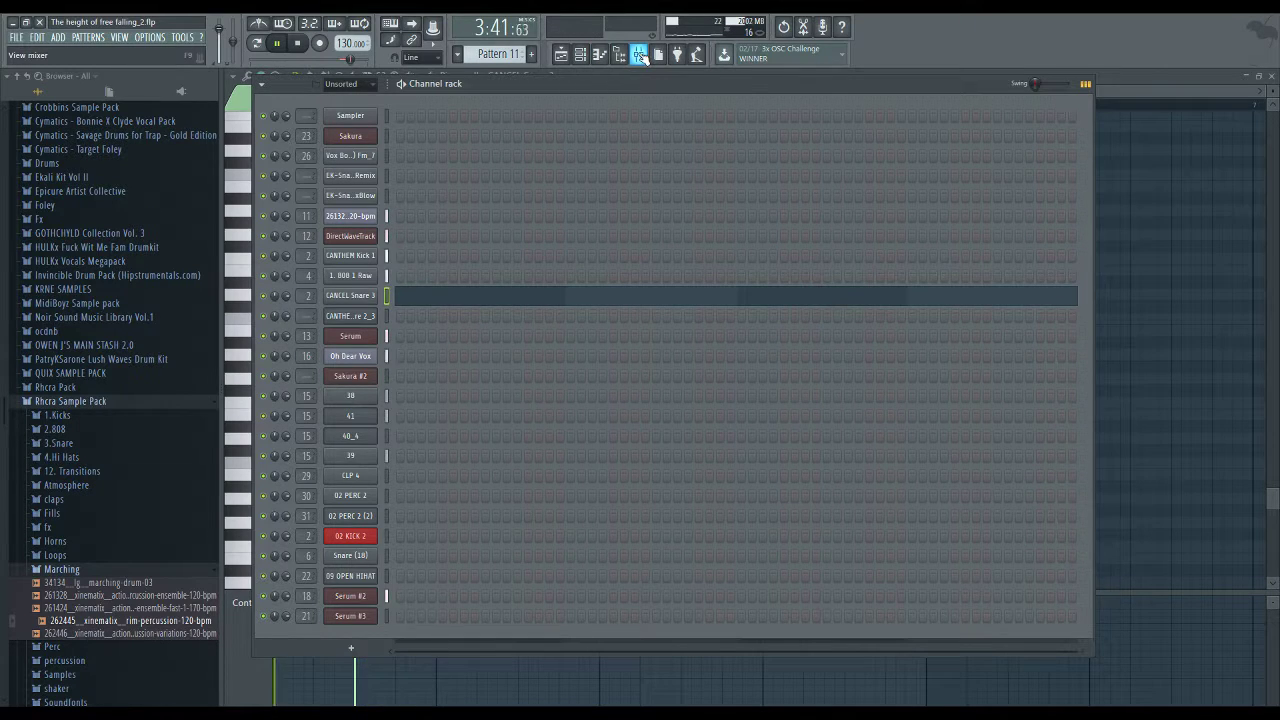
pyautogui.click(639, 54)
pyautogui.click(438, 103)
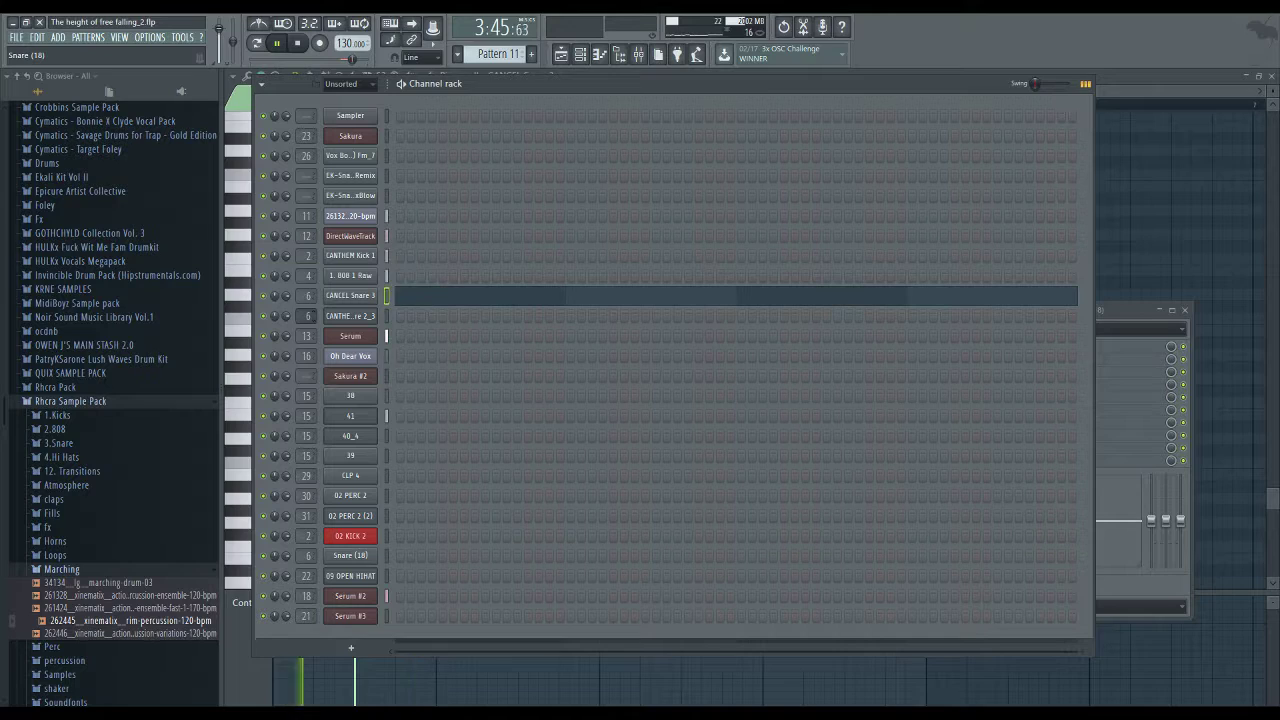
pyautogui.click(1118, 316)
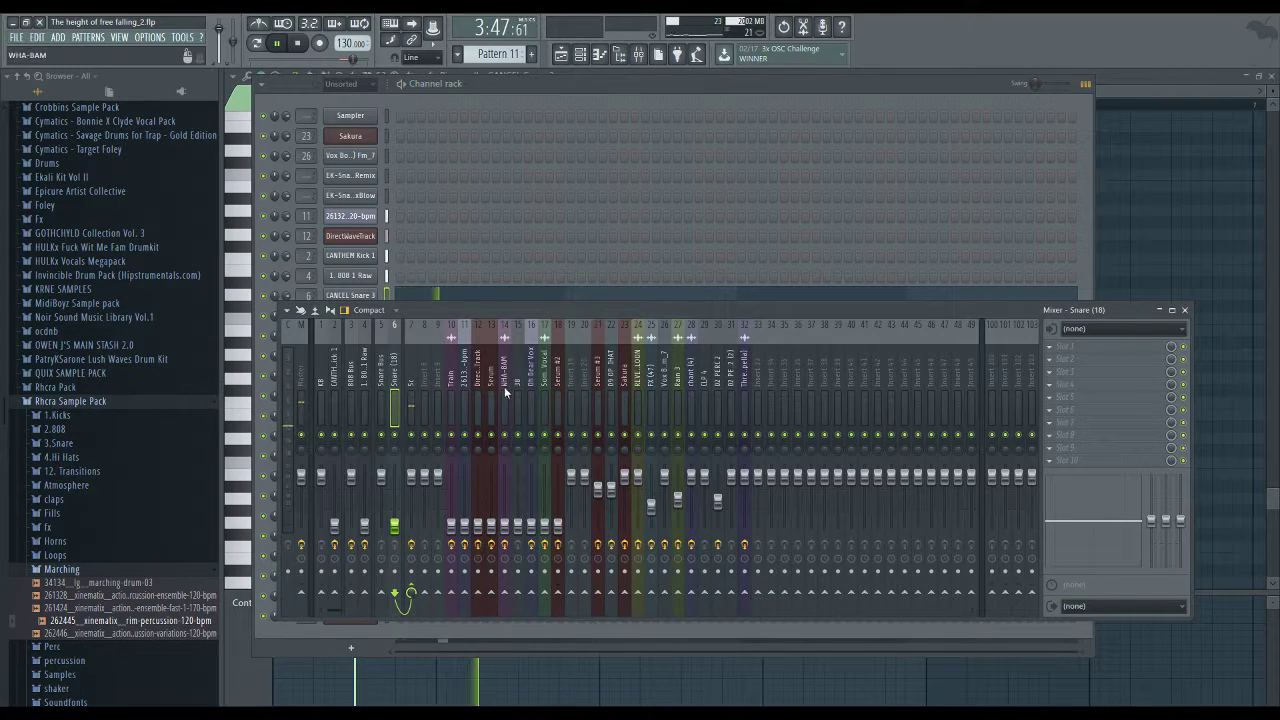
# Stop playback and shorten the Rhcra Tag 1 clip in the playlist so it ends at bar 109
pyautogui.click(563, 54)
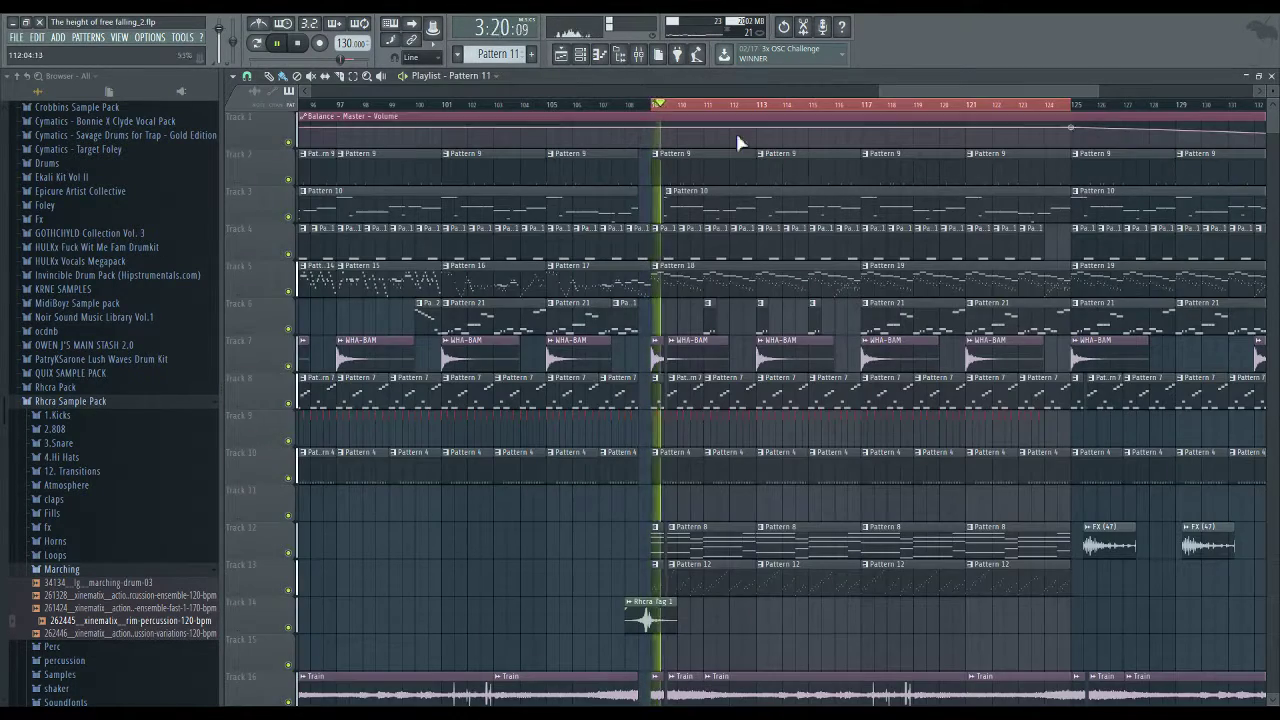
pyautogui.scroll(-4, 700, 350)
pyautogui.press('space')
pyautogui.moveTo(675, 470); pyautogui.dragTo(651, 470)
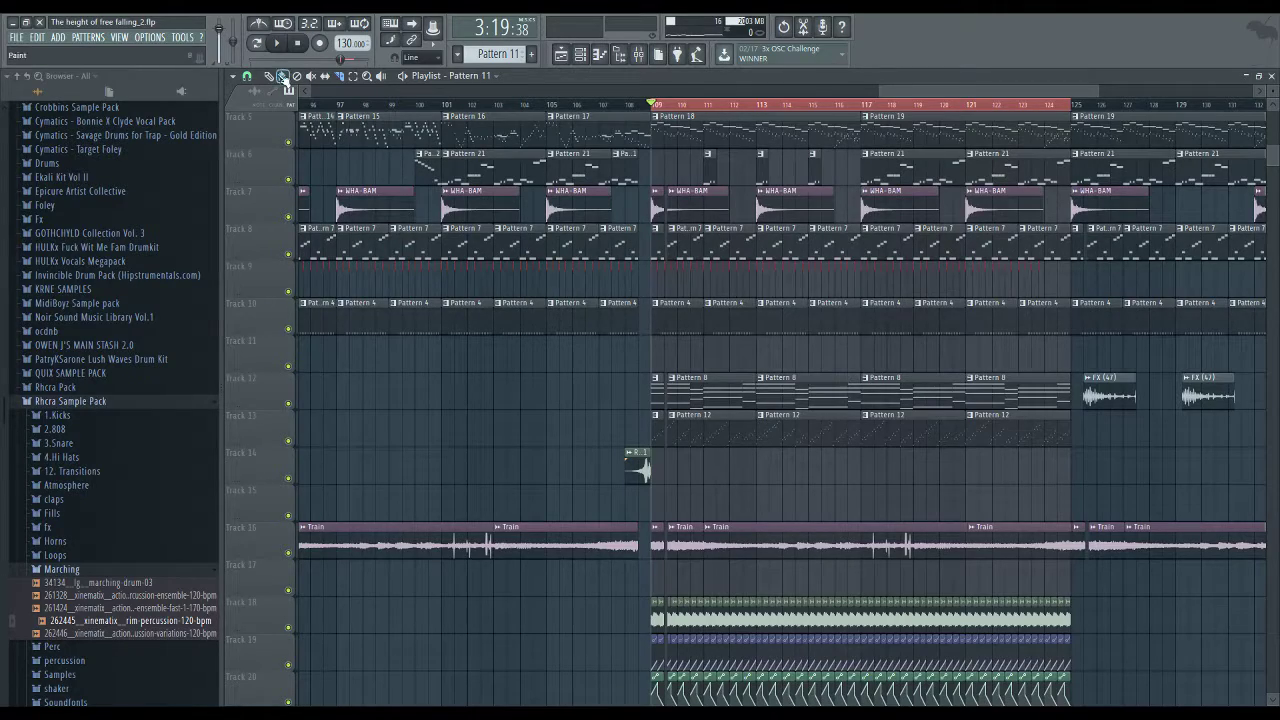
# Open Pattern 18 from bar 109 to identify its instrument, and raise the fader of its Serum #2 track in the mixer
pyautogui.scroll(3, 700, 350)
pyautogui.scroll(4, 612, 345)
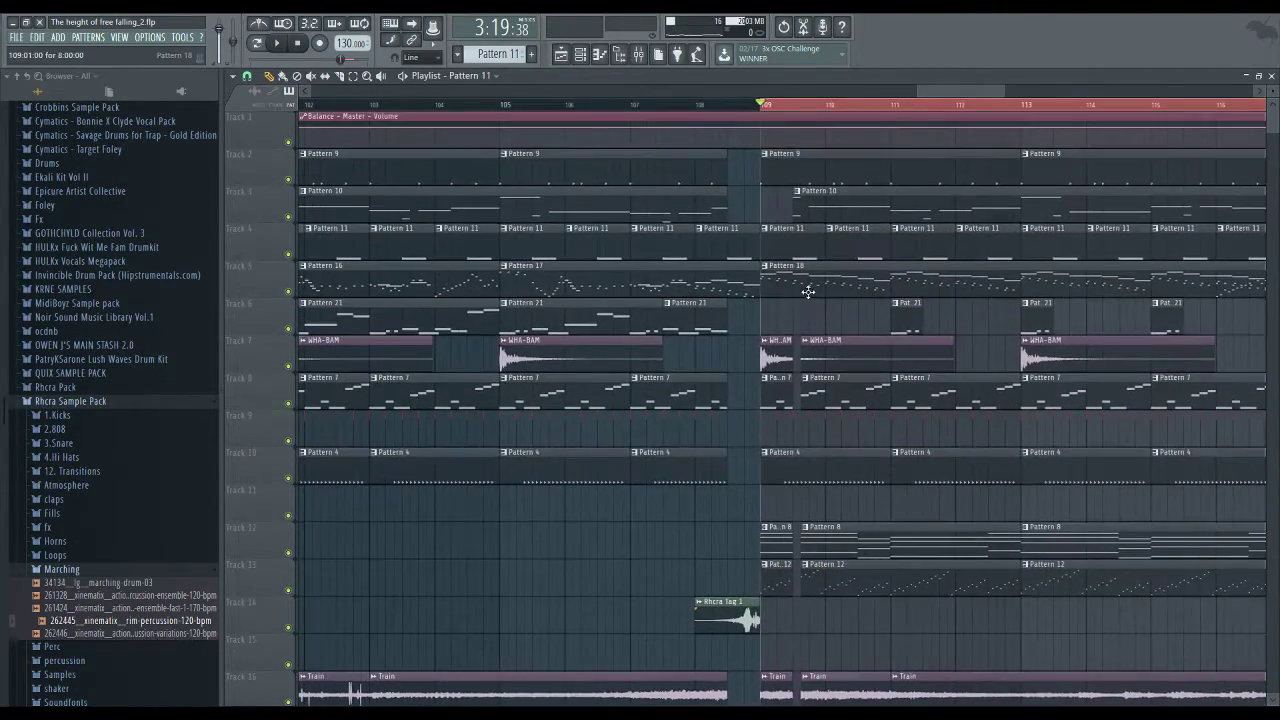
pyautogui.doubleClick(808, 290)
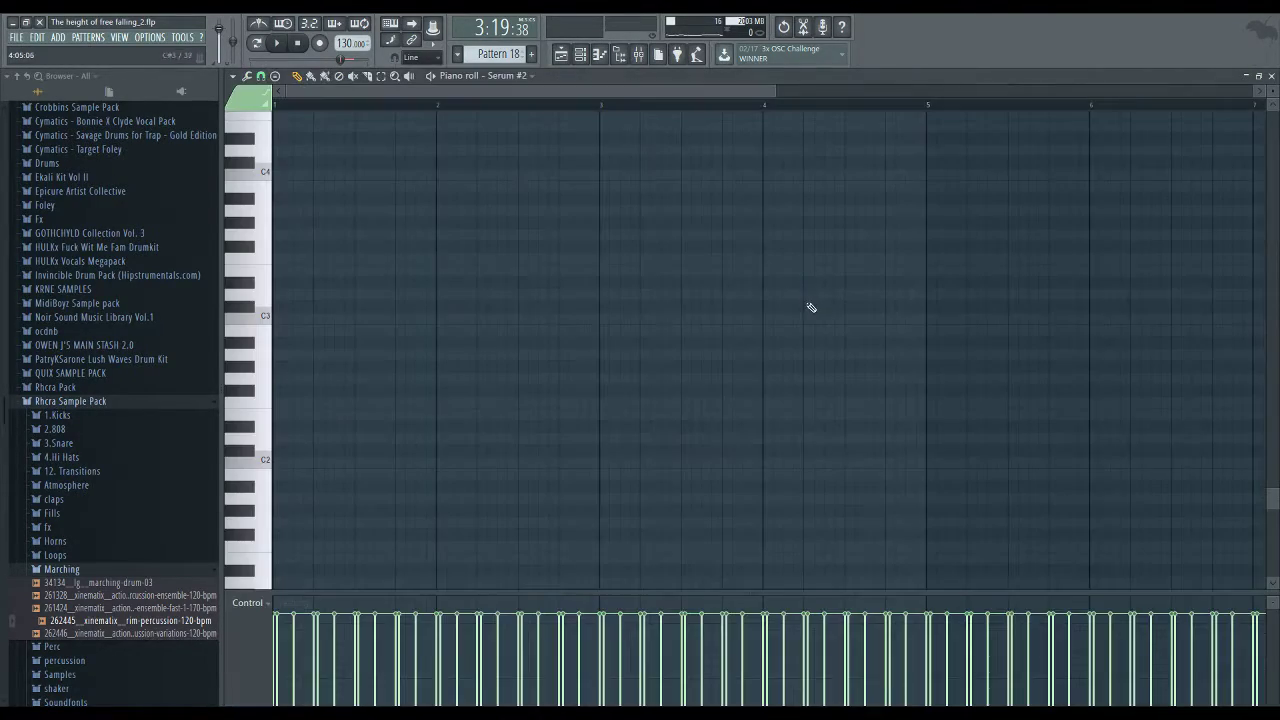
pyautogui.click(580, 55)
pyautogui.click(639, 55)
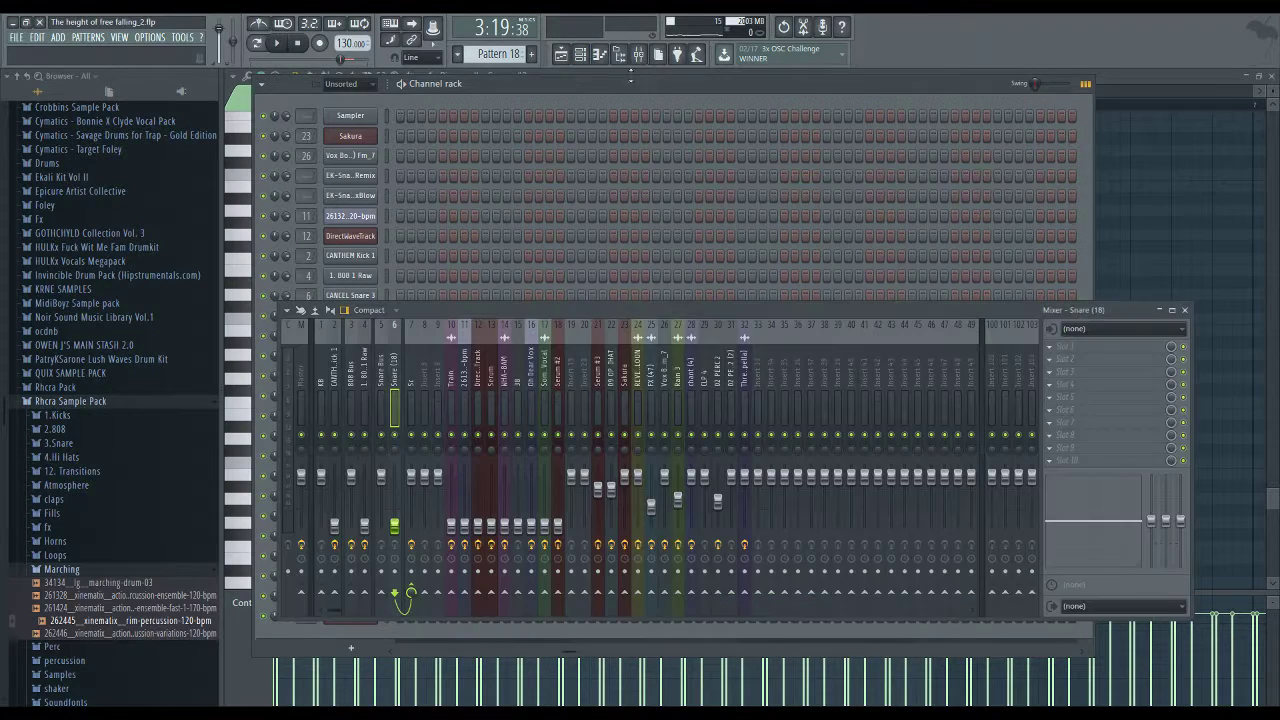
pyautogui.click(557, 540)
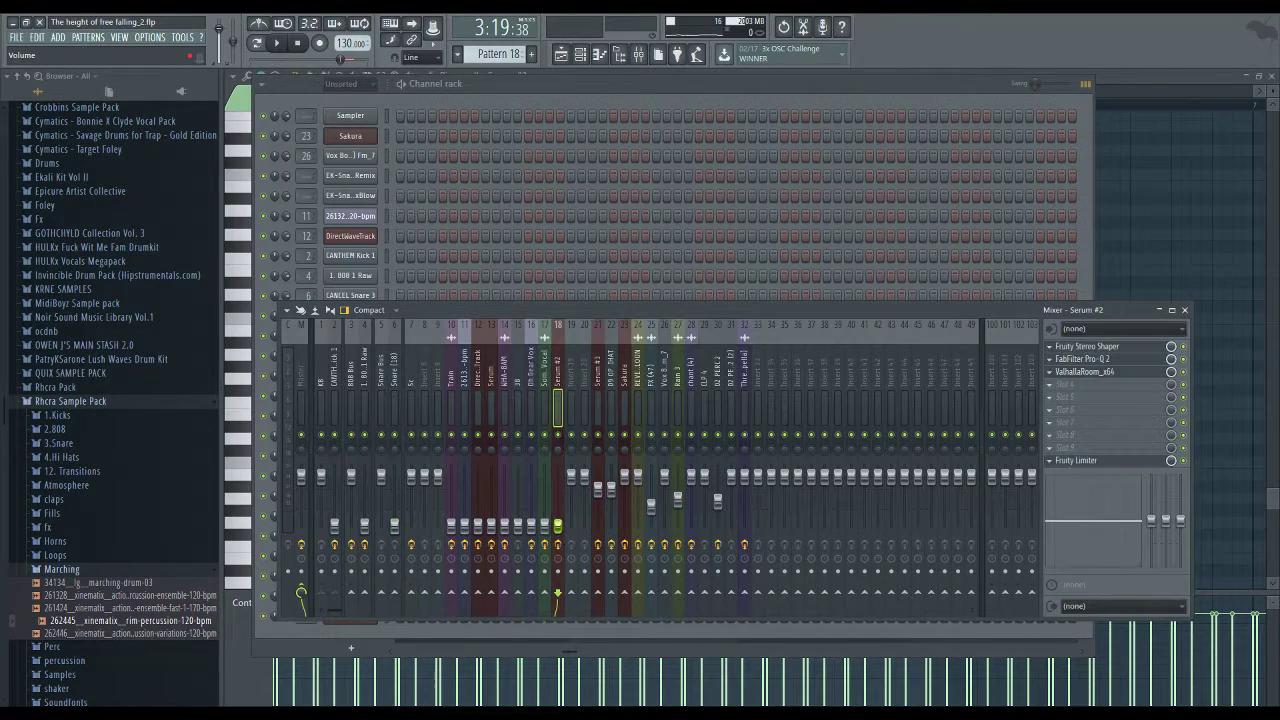
pyautogui.moveTo(557, 524); pyautogui.dragTo(557, 497)
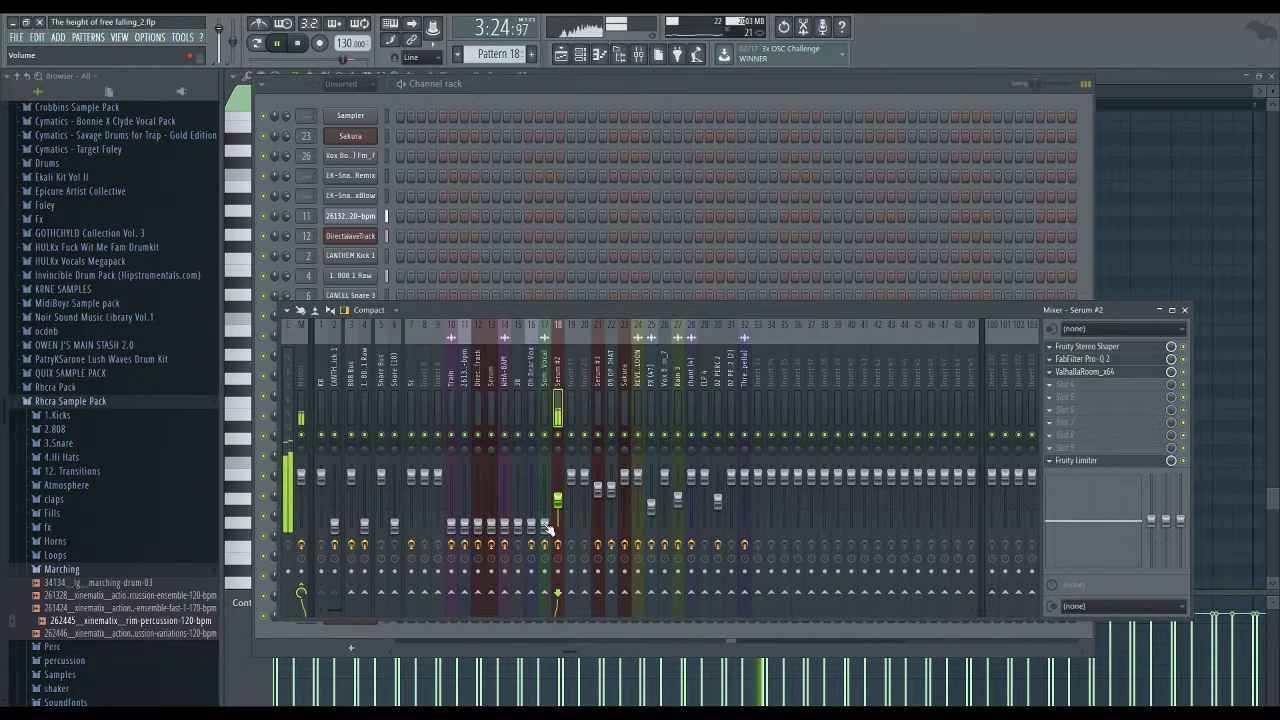
# Raise the Some Cool Christmas vocal to about -17.8 dB, bring up Oh Dear Vox, and set Serum #2 to about -8.8 dB
pyautogui.moveTo(545, 524); pyautogui.dragTo(545, 508)
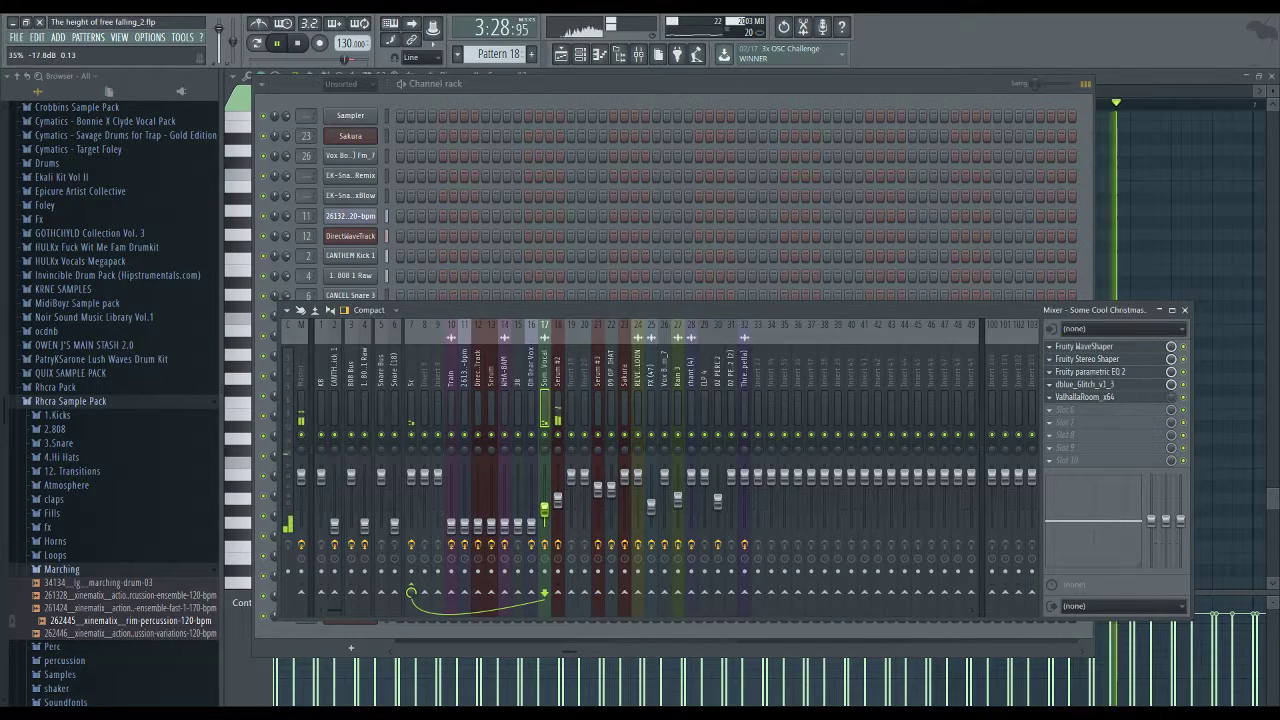
pyautogui.click(531, 537)
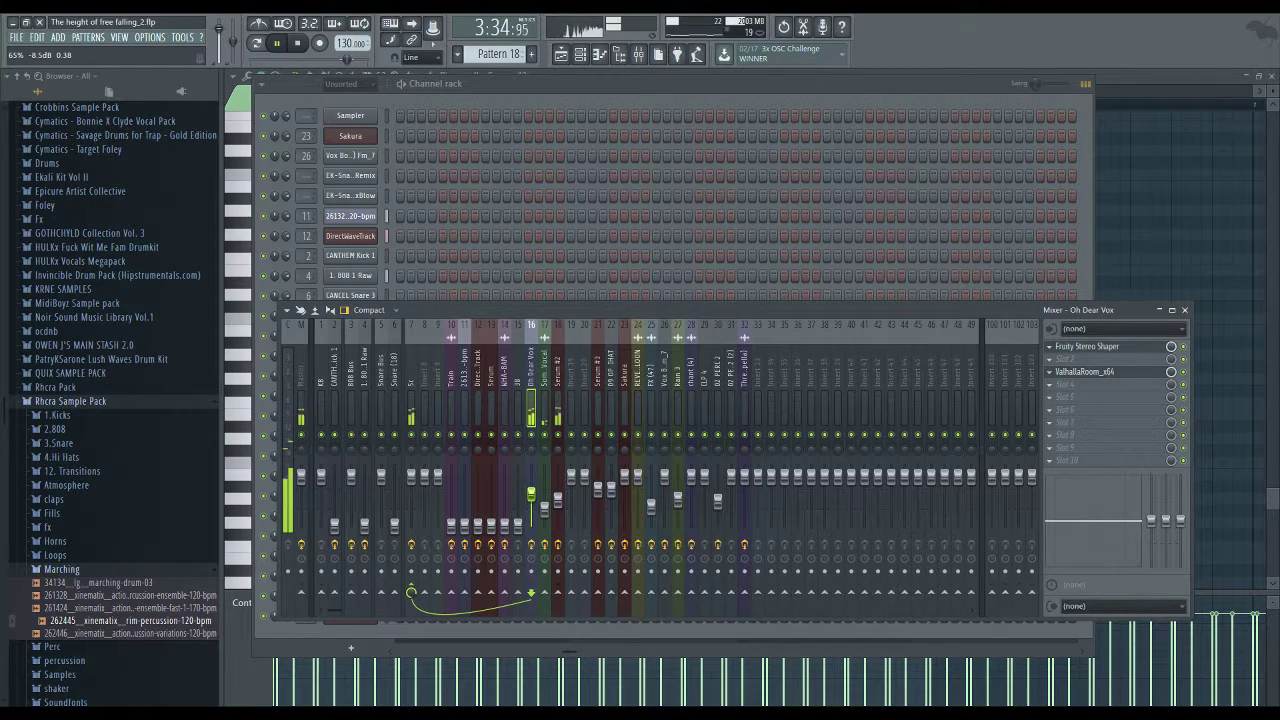
pyautogui.click(557, 500)
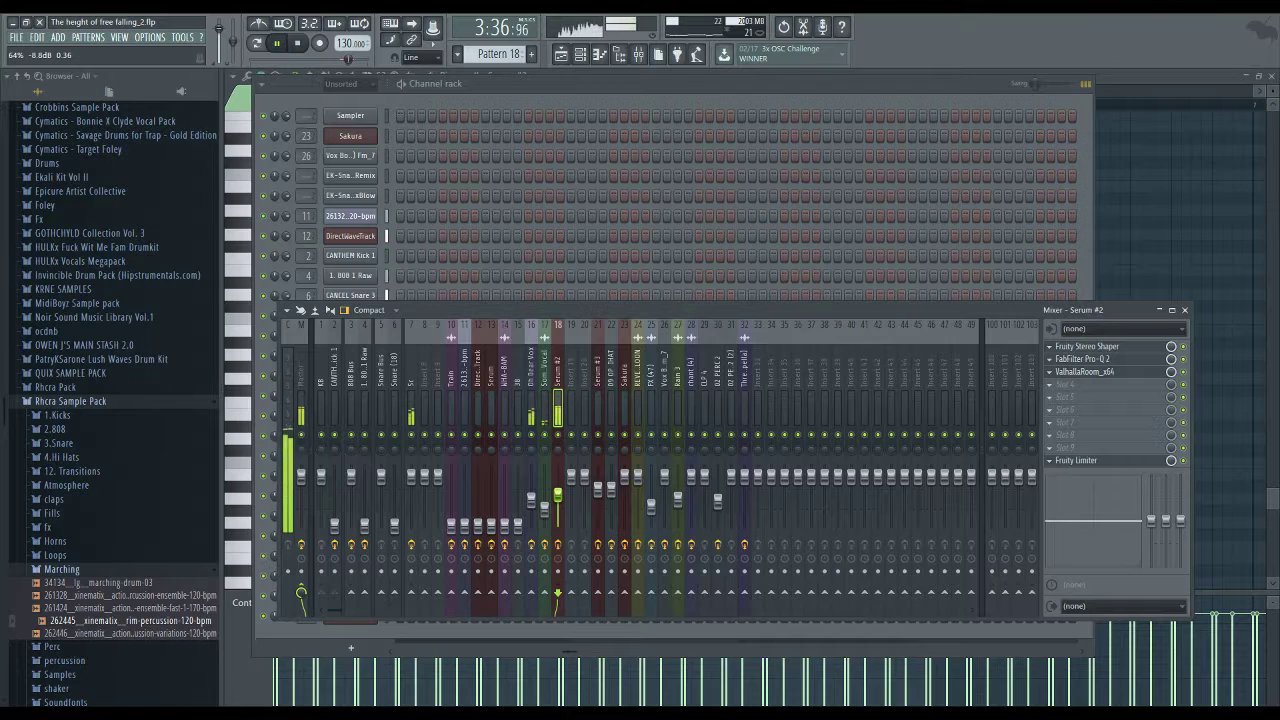
# Raise mixer track 38 to about -14.1 dB and WHA-BAM to about -16.1 dB, and replay the section from its start
pyautogui.click(518, 515)
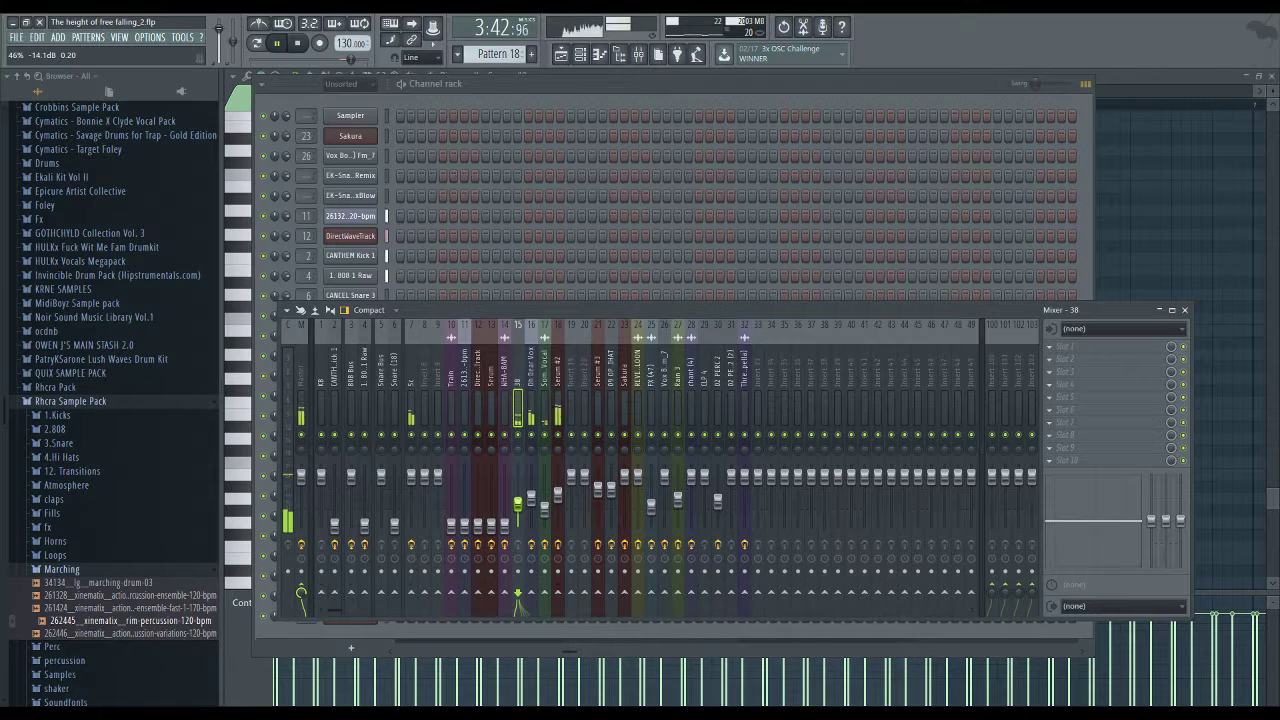
pyautogui.click(505, 525)
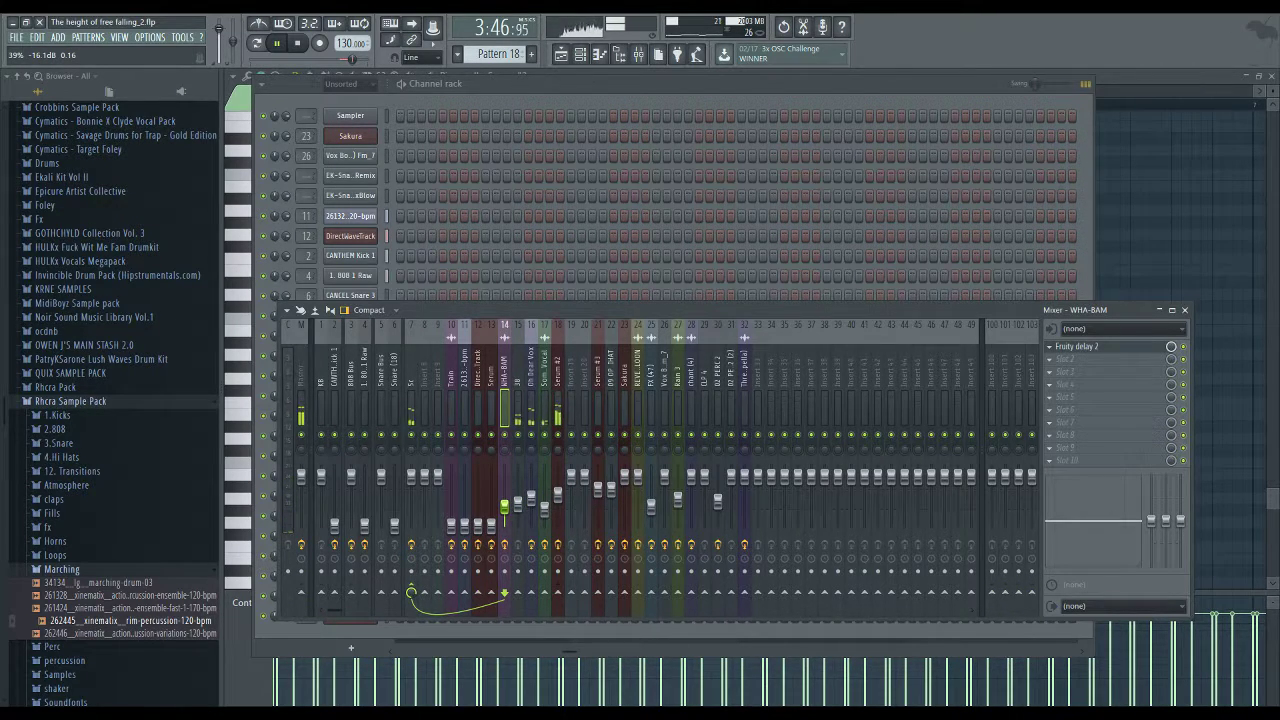
pyautogui.press('space')
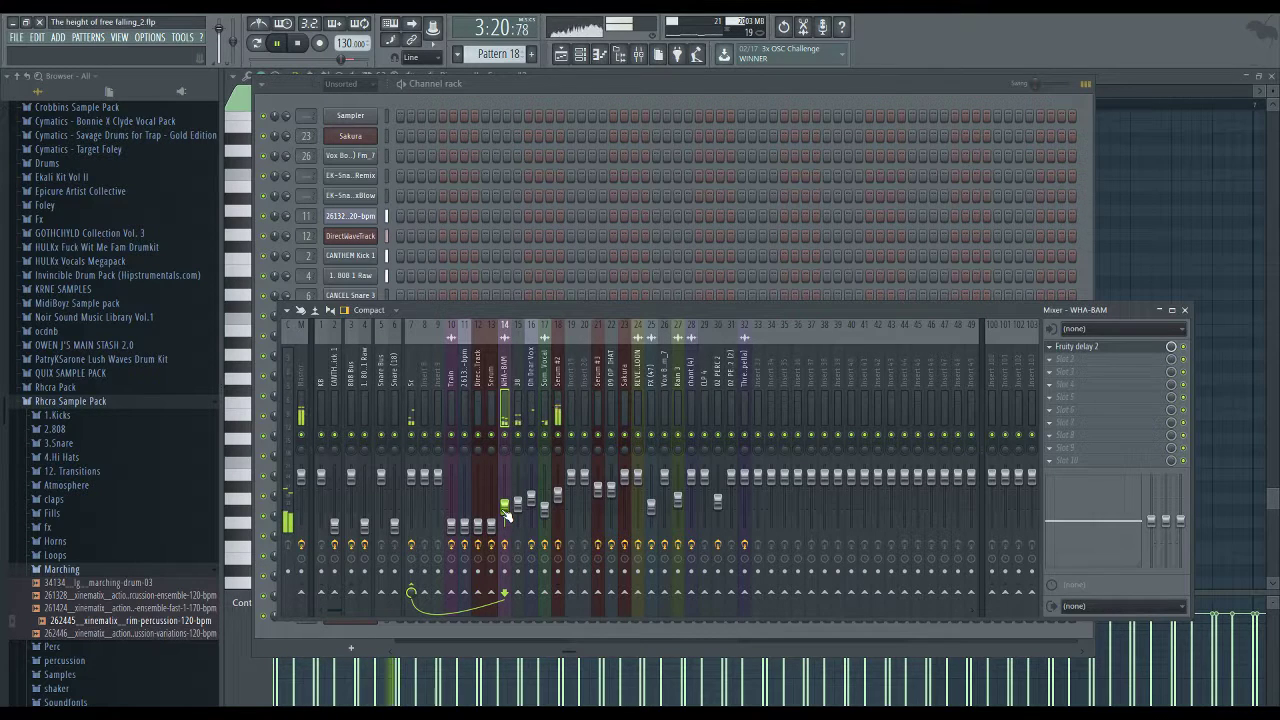
# Raise the Serum and DirectWaveTrack faders, and set the 261328 percussion track to about -15.4 dB
pyautogui.click(491, 524)
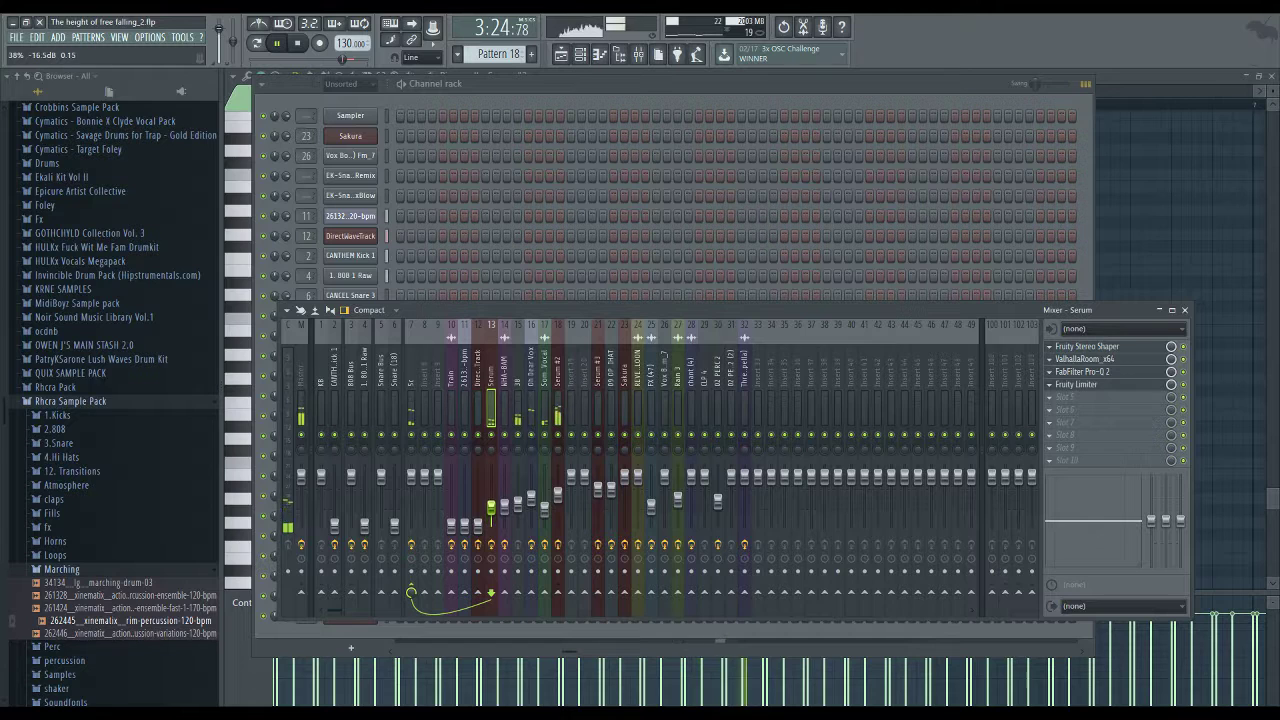
pyautogui.moveTo(491, 524)
pyautogui.mouseDown()
pyautogui.moveTo(491, 498)
pyautogui.moveTo(478, 514)
pyautogui.mouseUp()
pyautogui.click(478, 520)
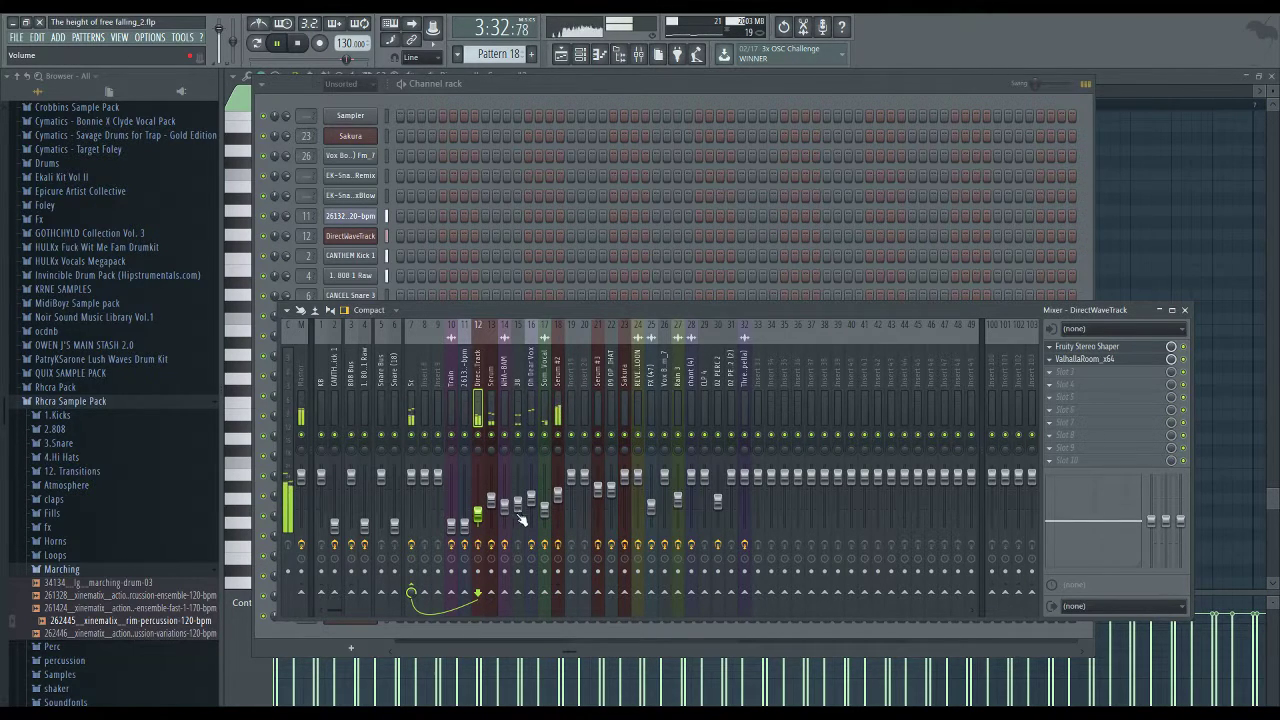
pyautogui.click(464, 525)
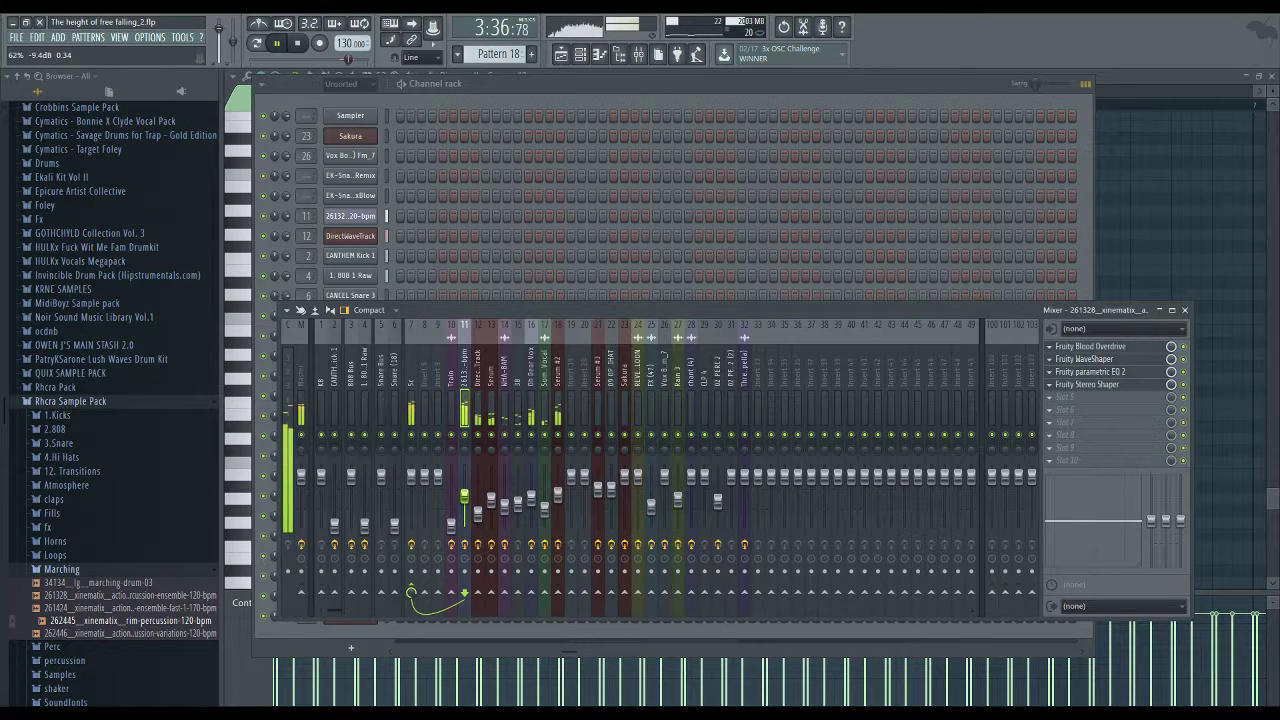
pyautogui.moveTo(464, 496); pyautogui.dragTo(464, 510)
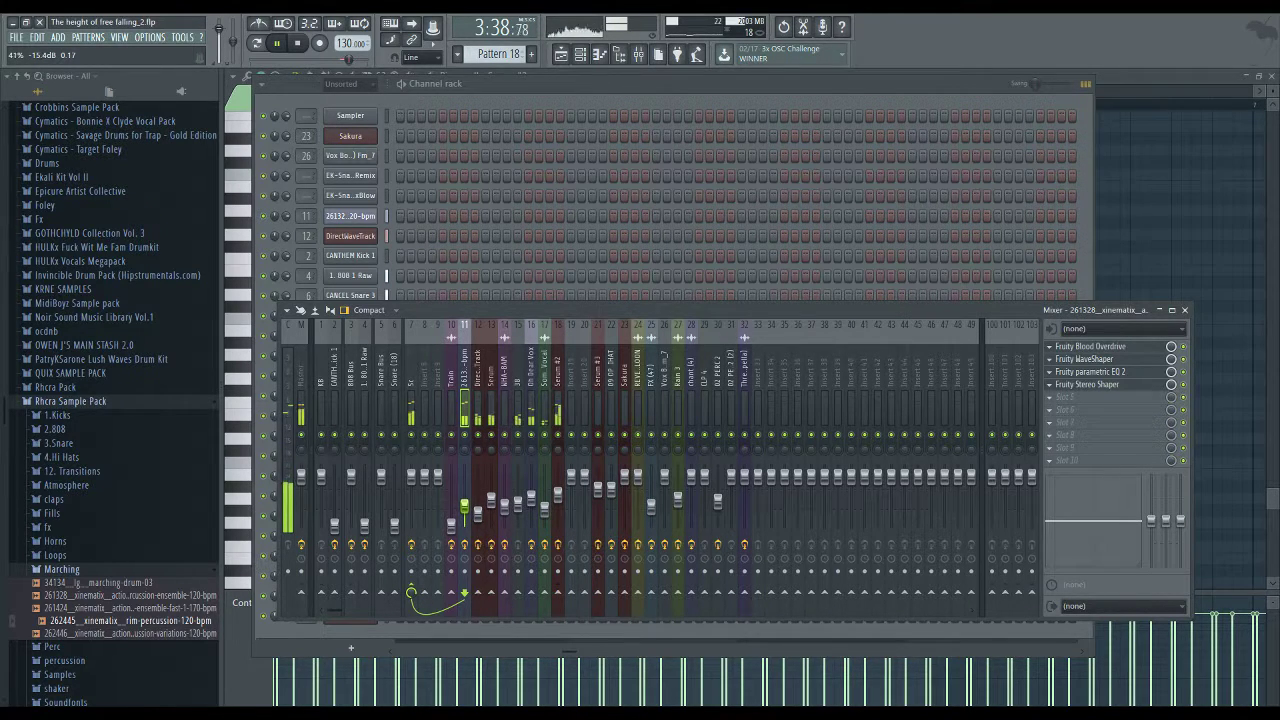
# Raise Serum #2 to about -5.2 dB and fine-tune the faders of both vocals, track 38 and WHA-BAM
pyautogui.moveTo(556, 497); pyautogui.dragTo(557, 487)
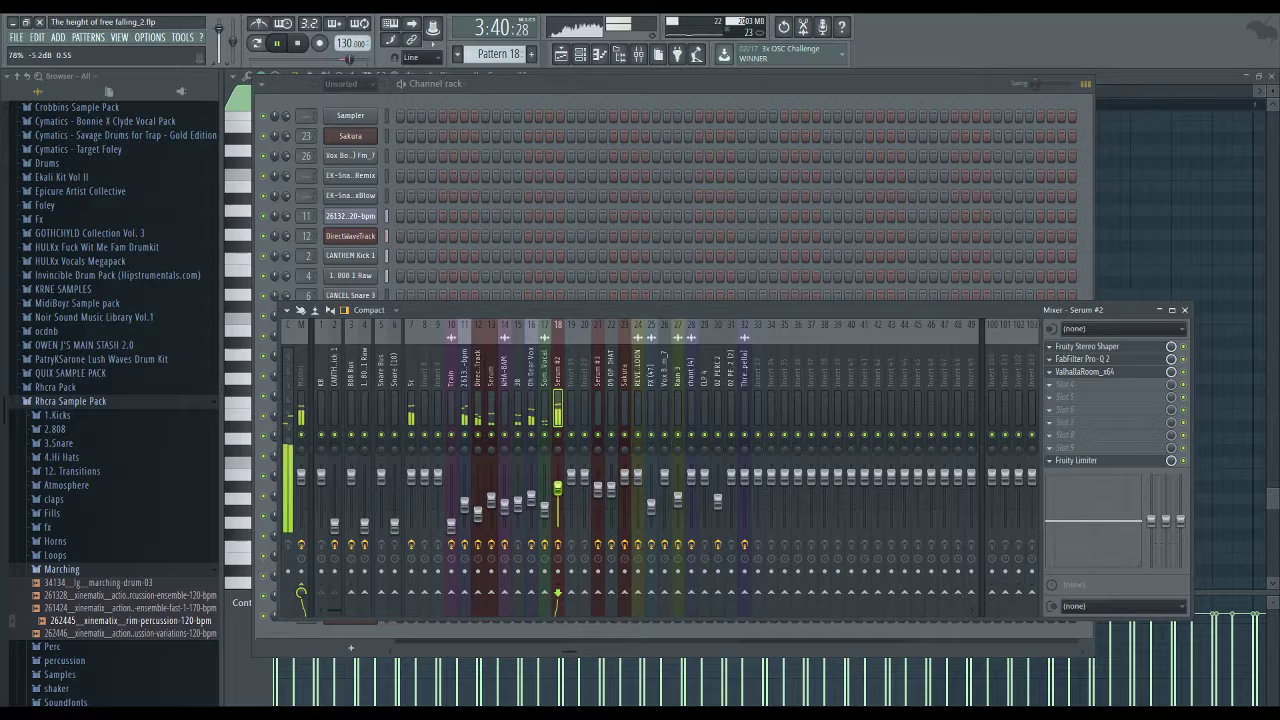
pyautogui.click(544, 507)
pyautogui.click(531, 495)
pyautogui.click(517, 500)
pyautogui.click(504, 506)
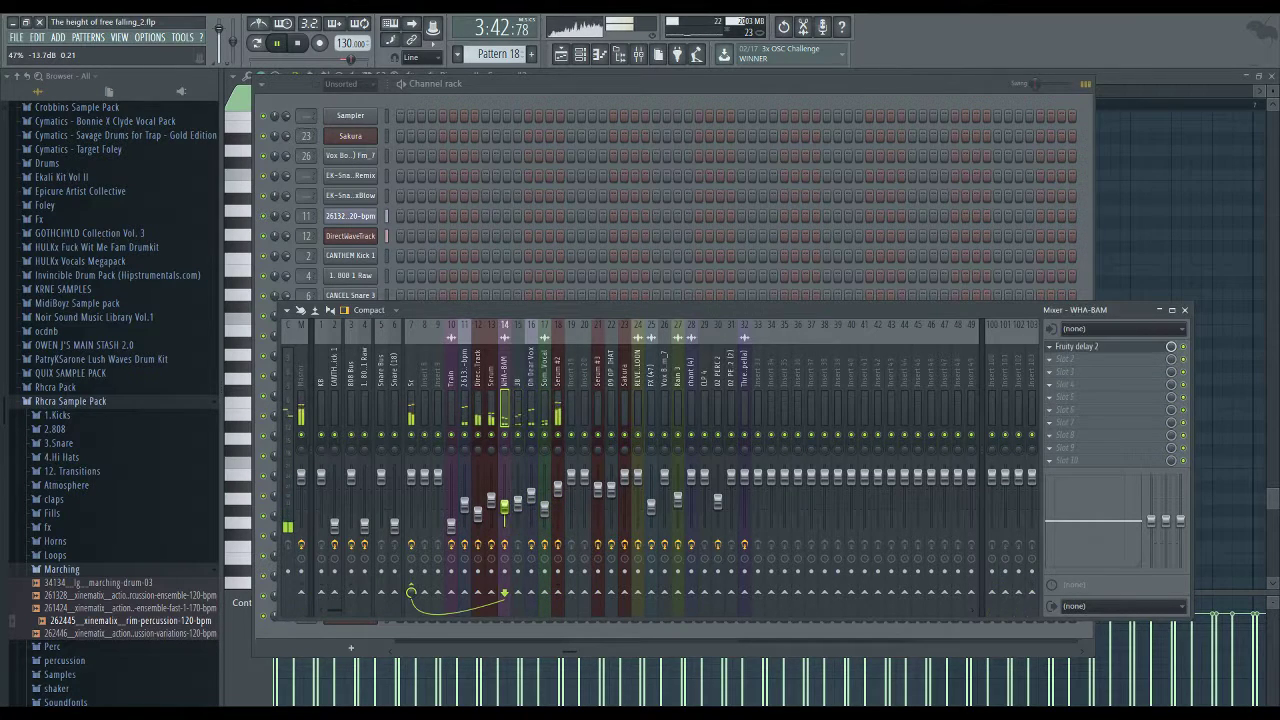
# Raise the Train track to about -16.3 dB and bring the Snare (18) fader back up to a level below 0 dB
pyautogui.click(452, 524)
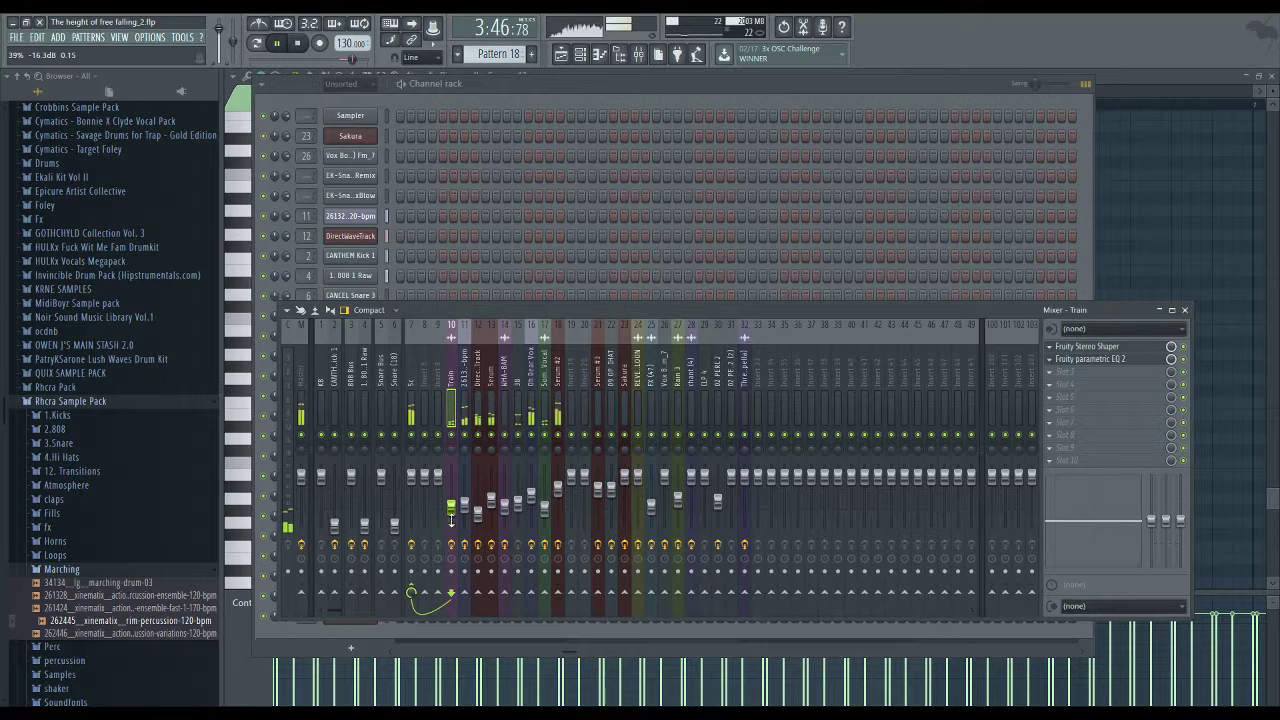
pyautogui.click(394, 524)
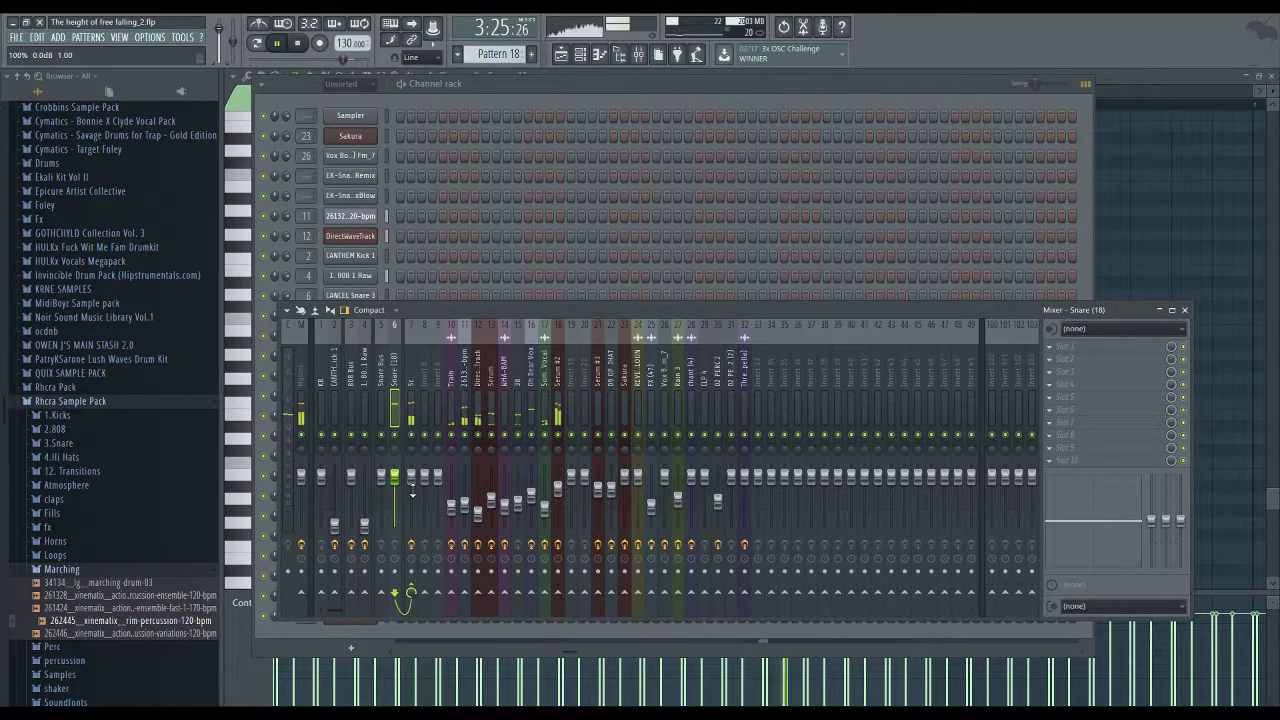
# Load a second Fruity Limiter into slot 4 of the Sc mixer track and set it up in compressor mode
pyautogui.click(410, 410)
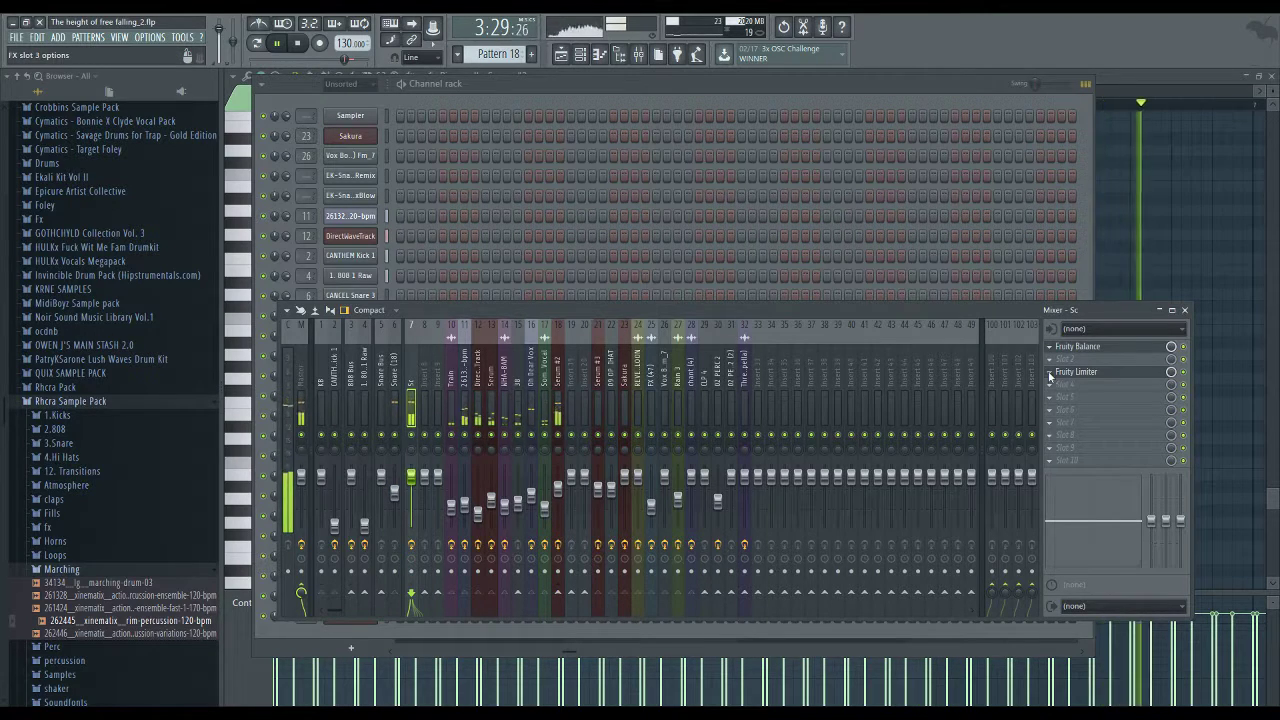
pyautogui.moveTo(1060, 372); pyautogui.dragTo(1058, 384)
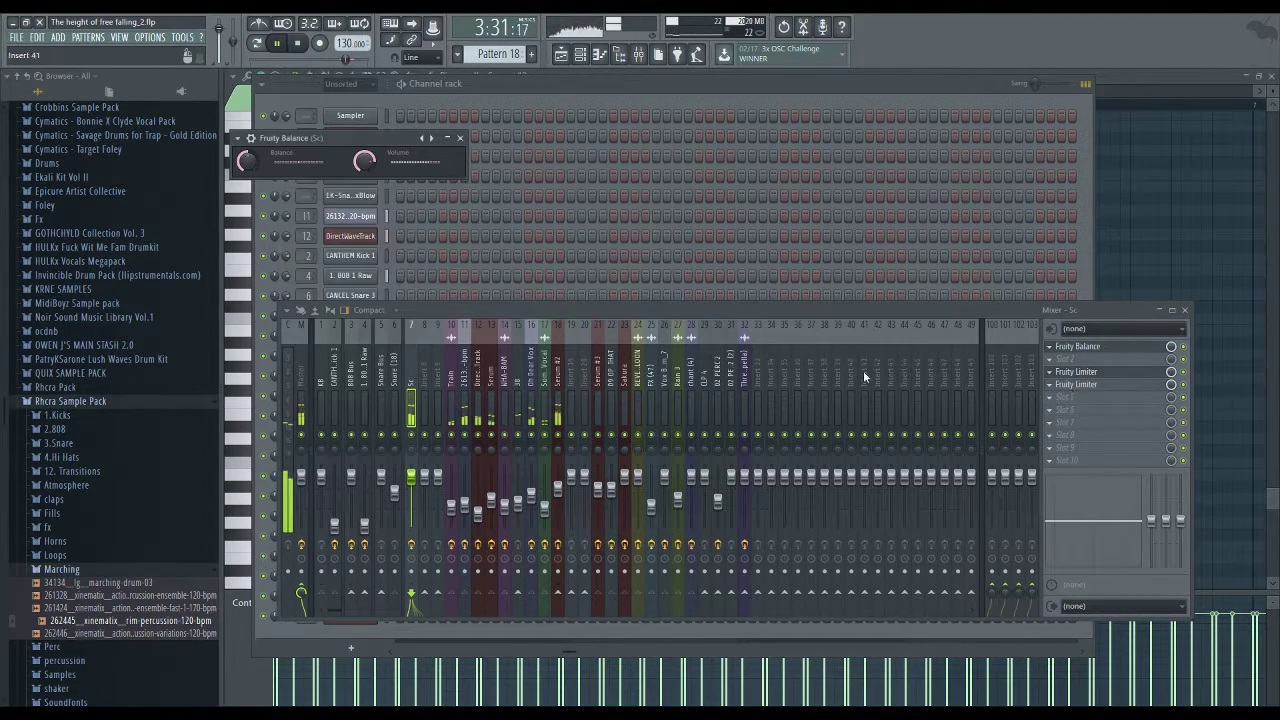
pyautogui.click(1078, 385)
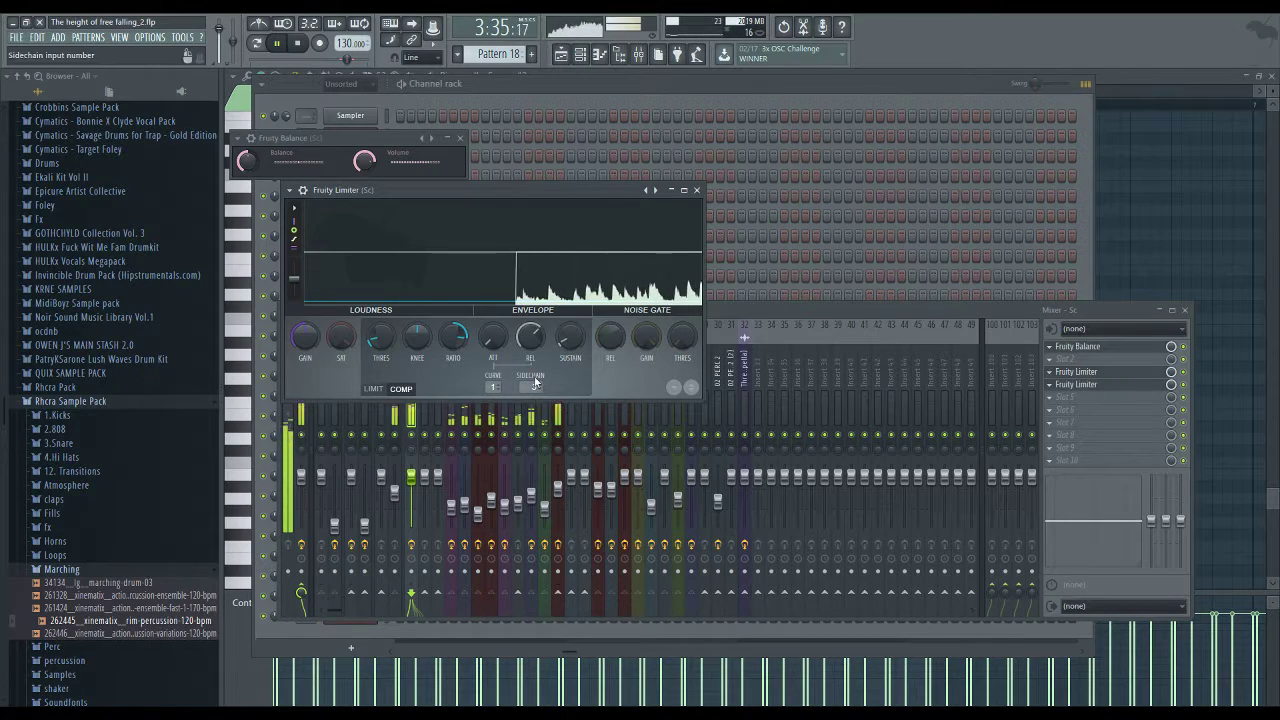
pyautogui.click(553, 418)
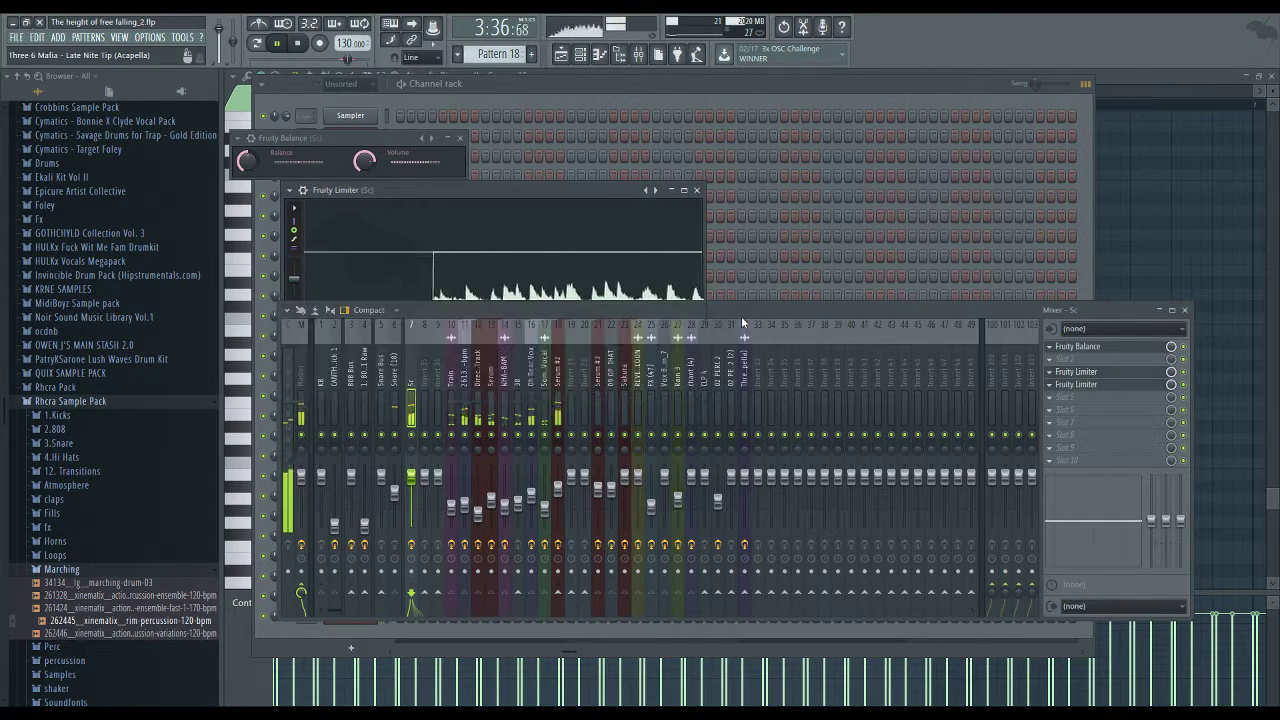
# Check the Snare Bus track's routing and set the sidechain input of the Sc track's second Fruity Limiter to 2
pyautogui.click(380, 408)
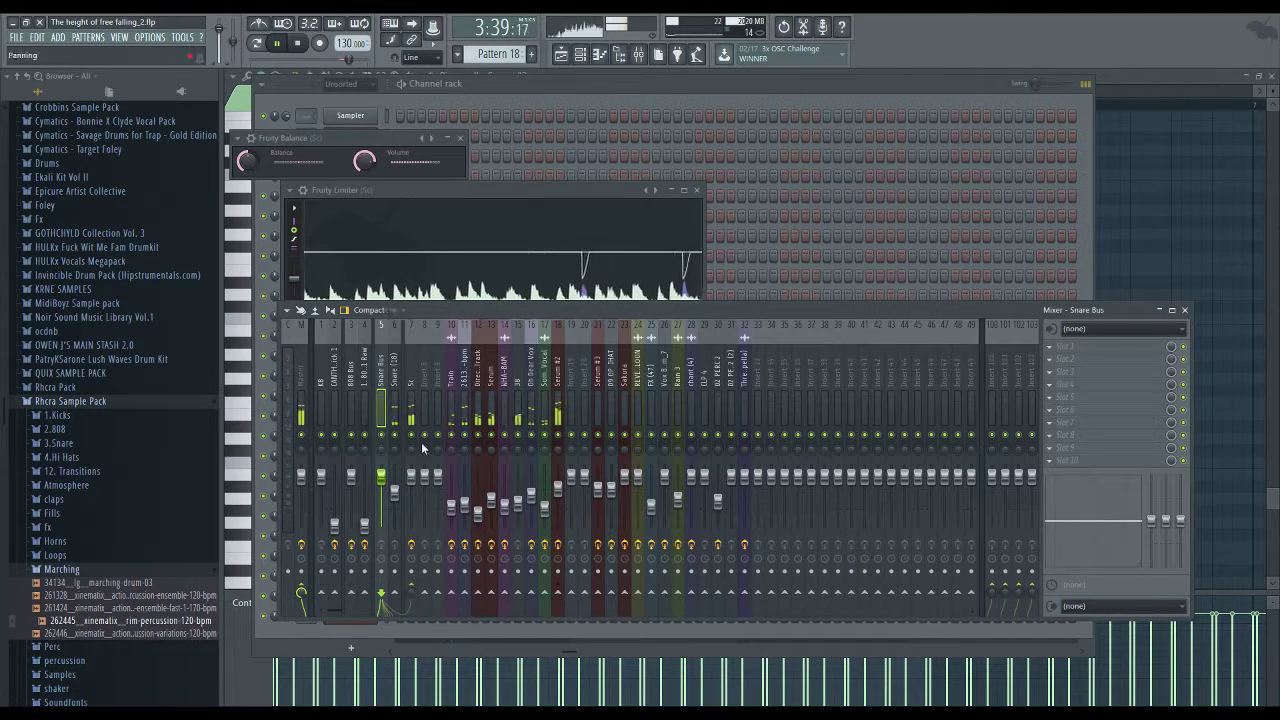
pyautogui.click(410, 408)
pyautogui.click(471, 279)
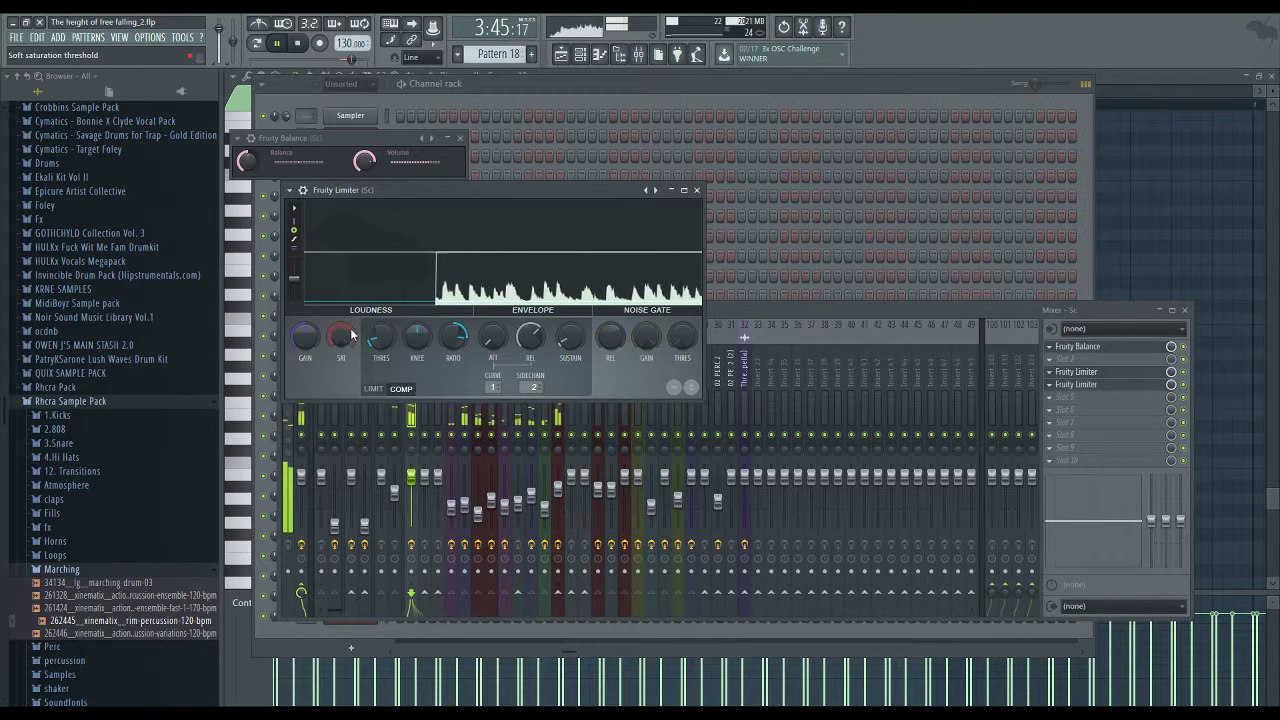
# Reroute the Snare (18) mixer track to the Snare Bus instead of the Sc track
pyautogui.click(427, 420)
pyautogui.click(396, 600)
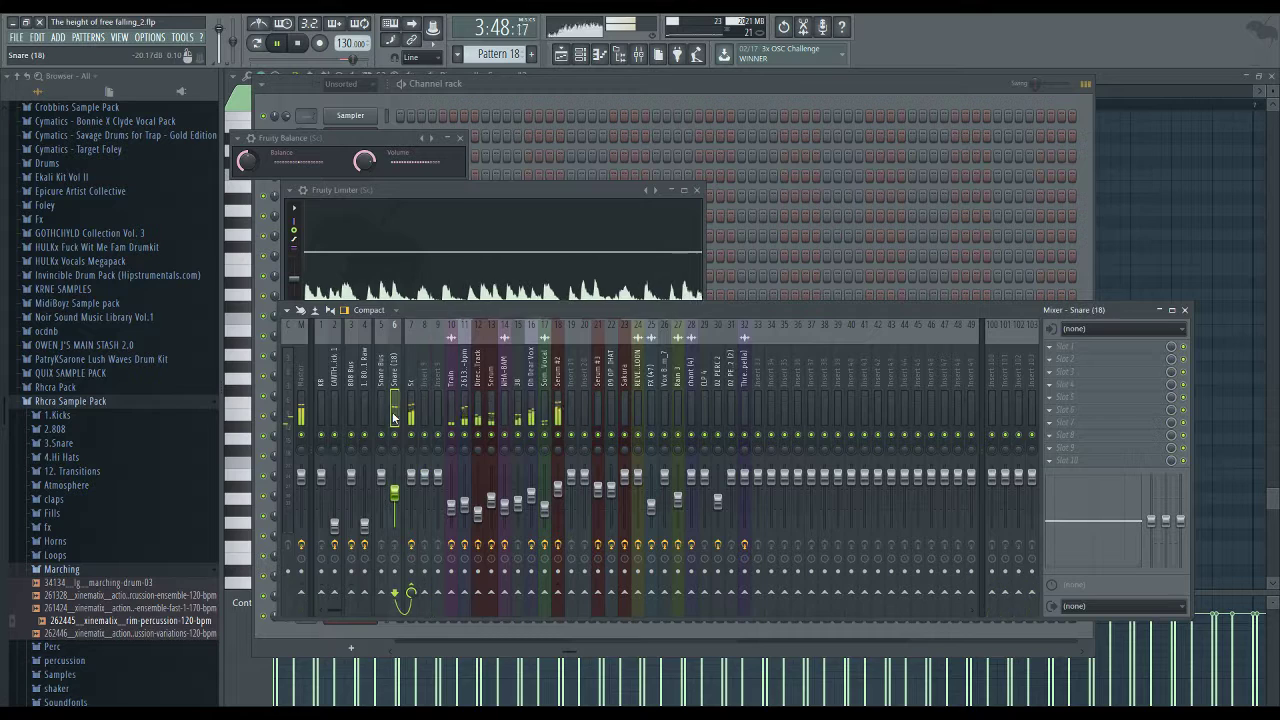
pyautogui.click(420, 621)
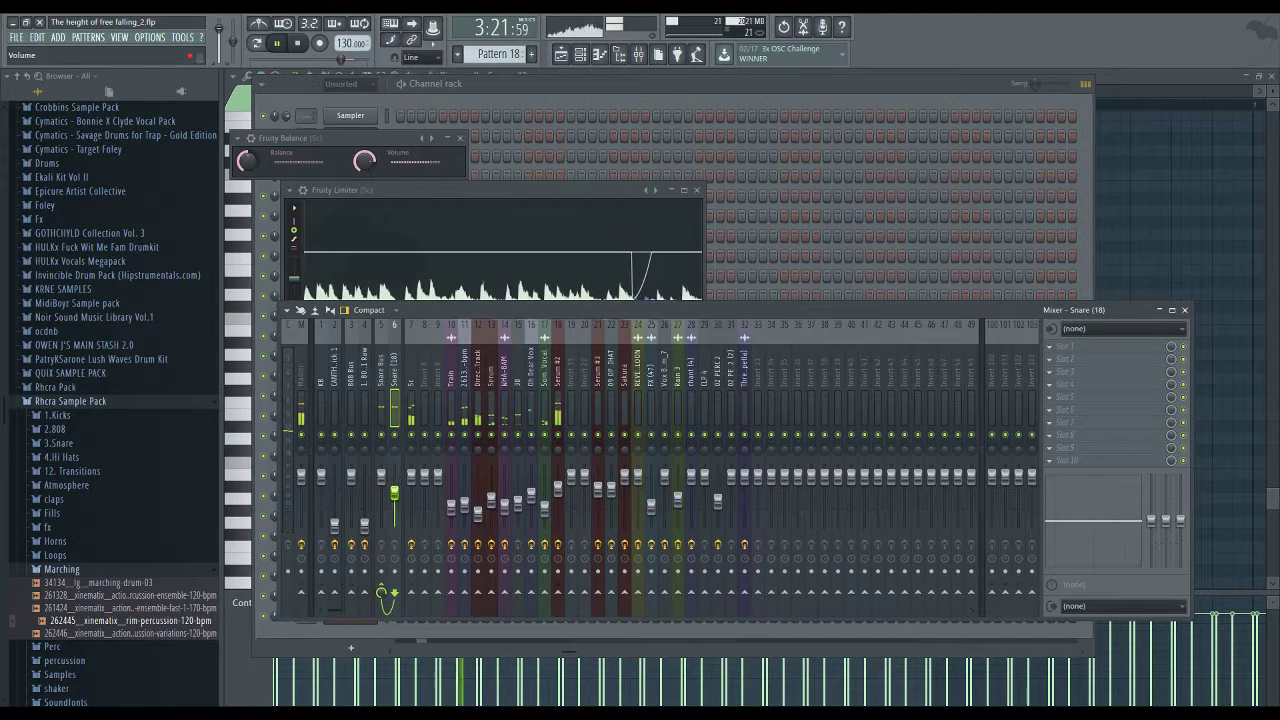
# Adjust the compressor threshold of the sidechained Fruity Limiter on the Sc track, and return to the mixer
pyautogui.click(415, 377)
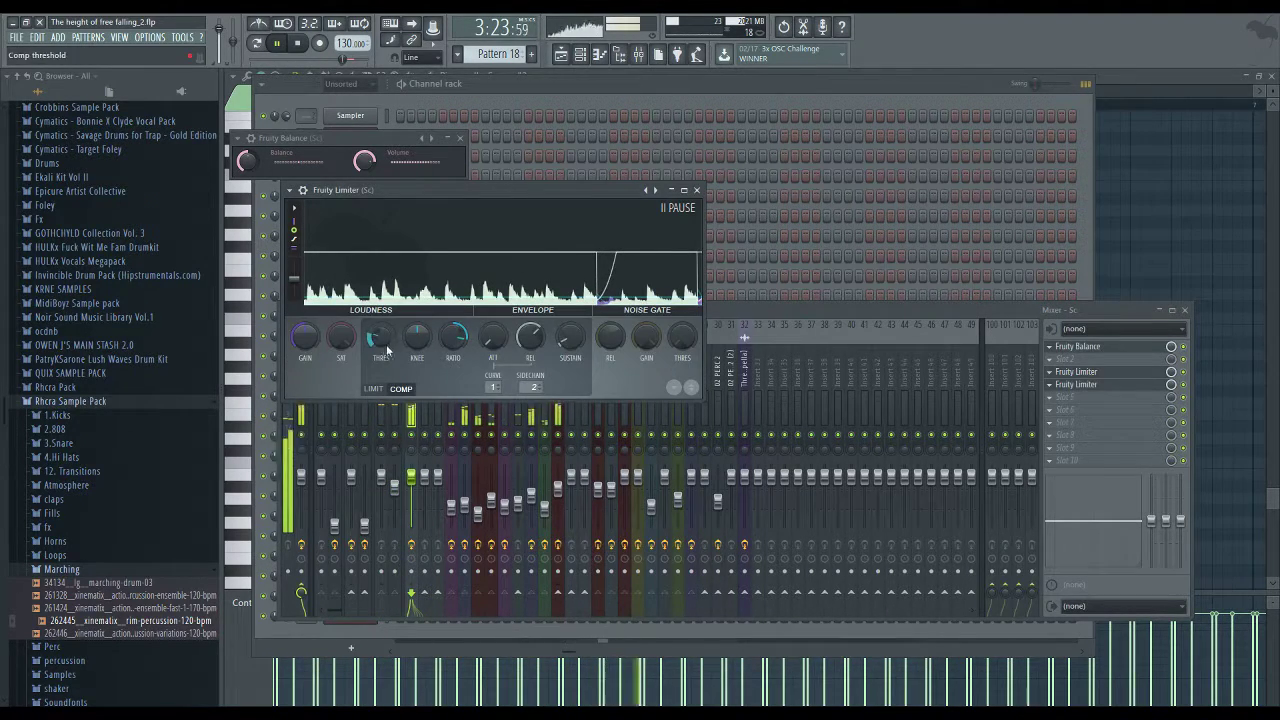
pyautogui.click(790, 322)
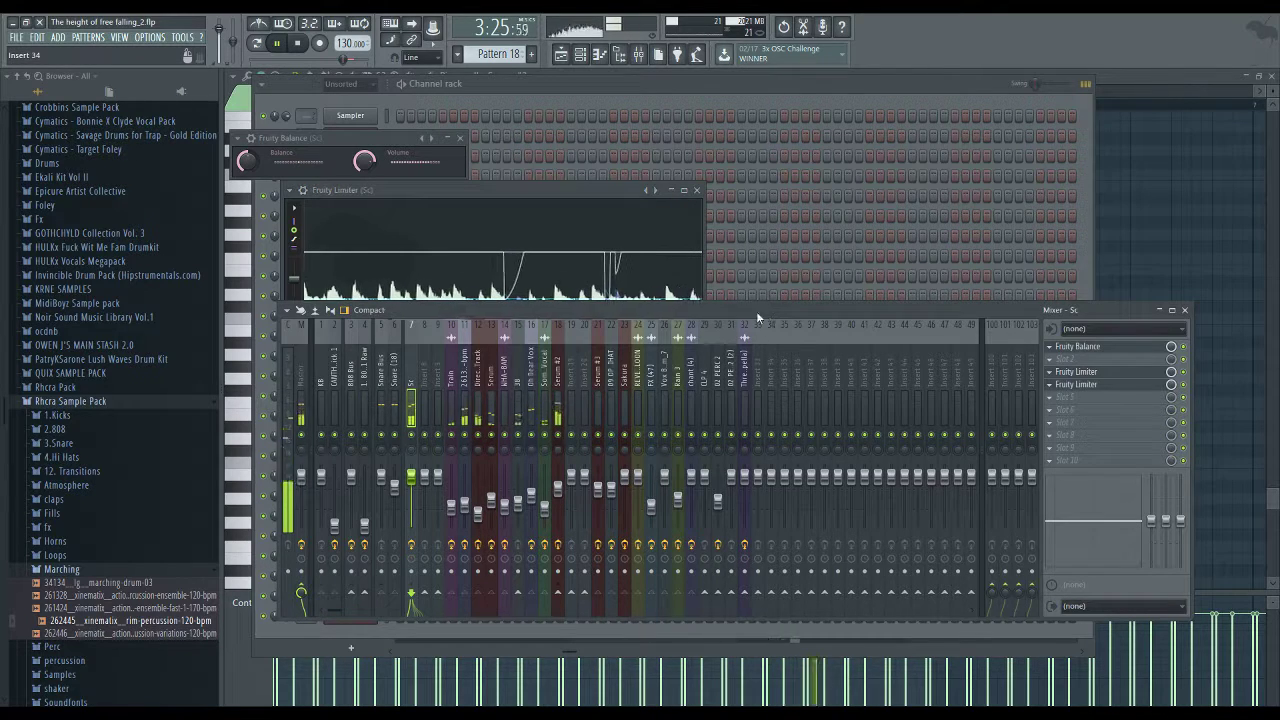
# Raise the Snare (18) mixer track's level slightly and bring the mixer back in front of the channel rack and plugin windows
pyautogui.click(394, 487)
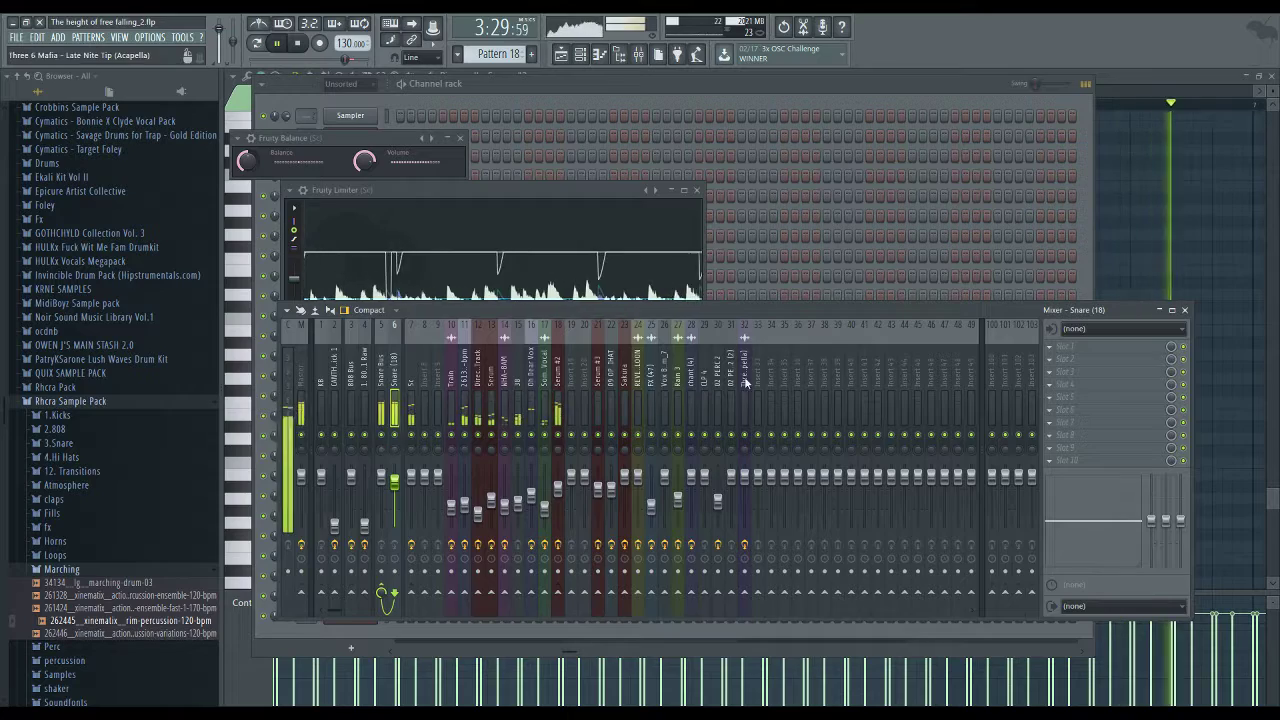
pyautogui.click(750, 97)
pyautogui.click(1101, 310)
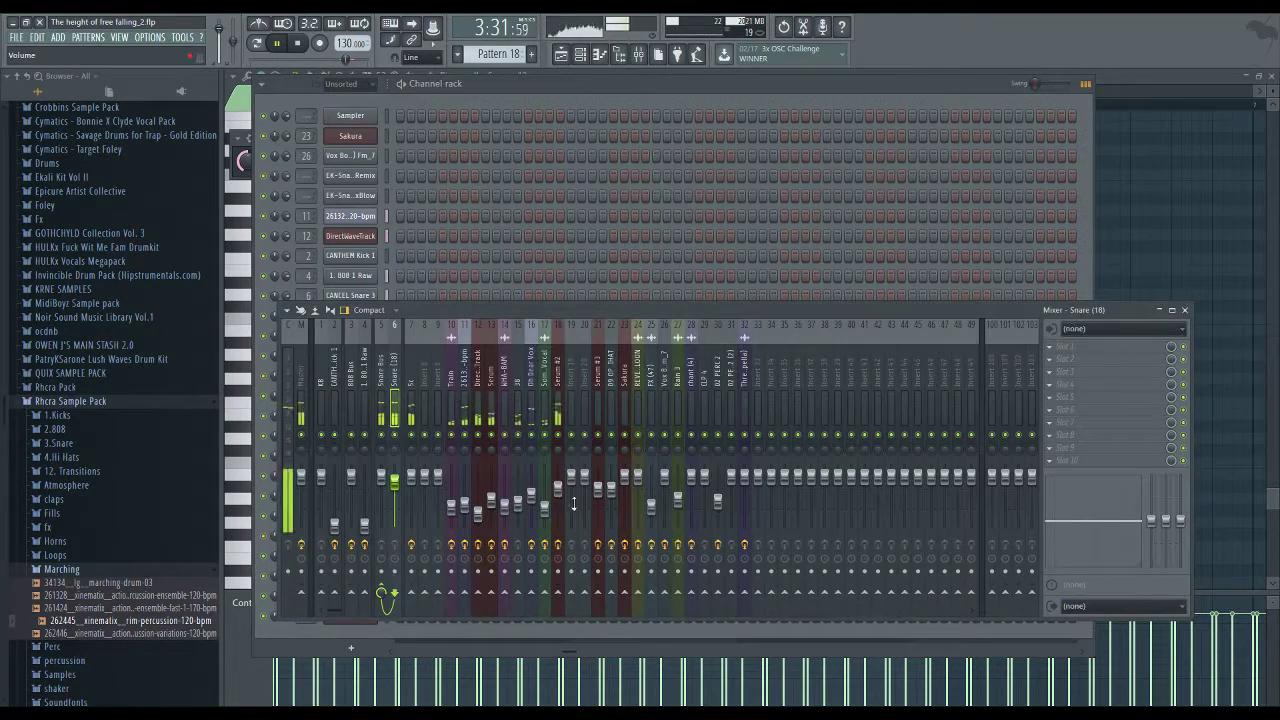
# Raise the 808 1 Raw mixer track's level to about -17.8 dB and raise the CANTHEM Kick 1 track's level
pyautogui.click(364, 522)
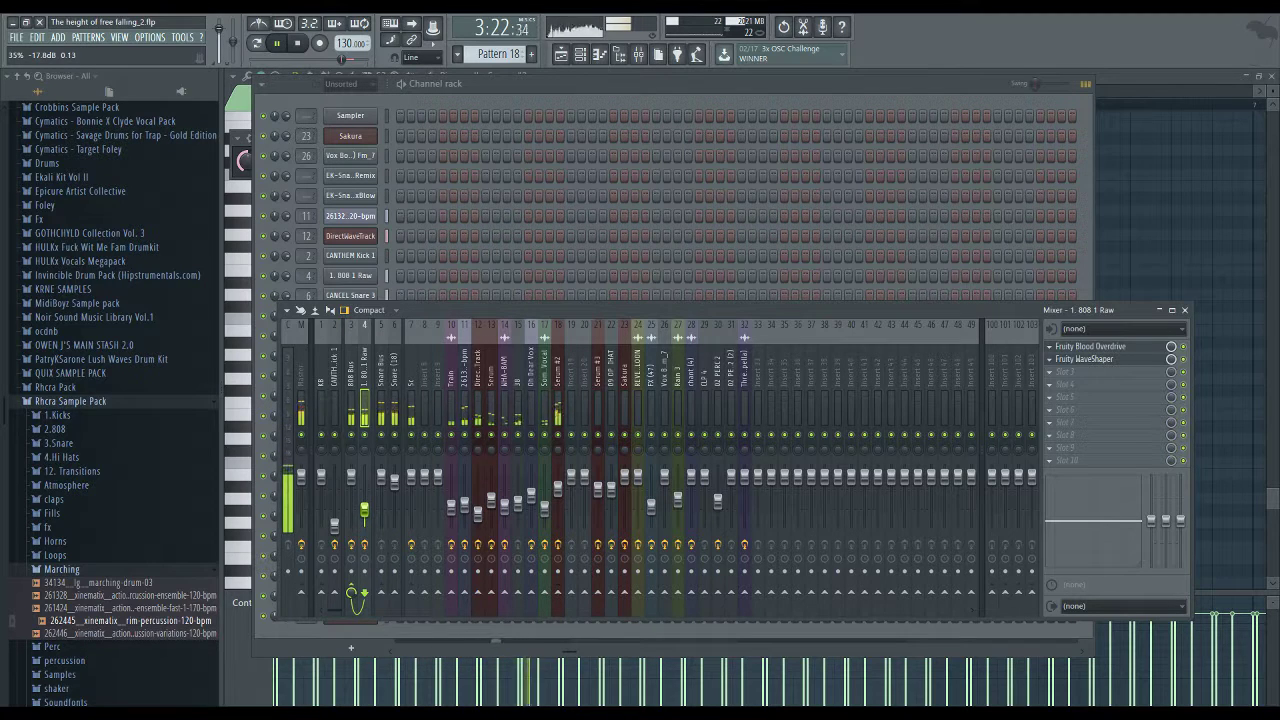
pyautogui.click(335, 520)
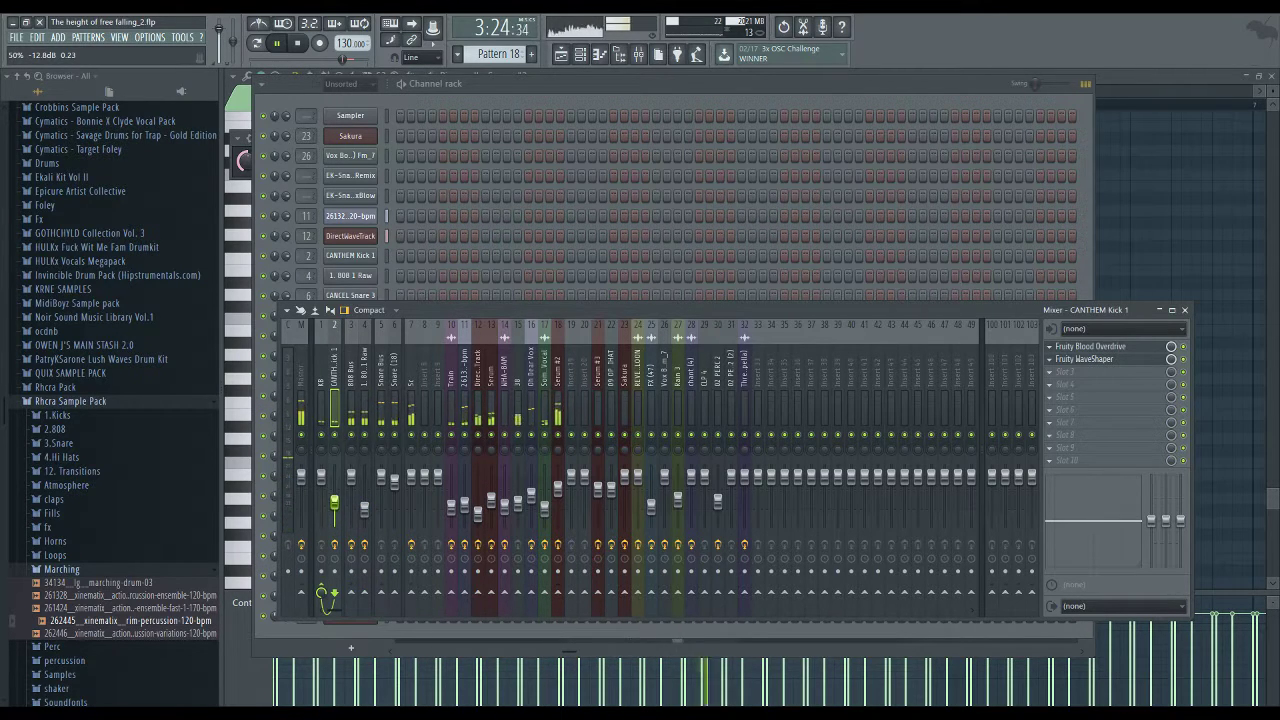
pyautogui.moveTo(335, 496); pyautogui.dragTo(335, 487)
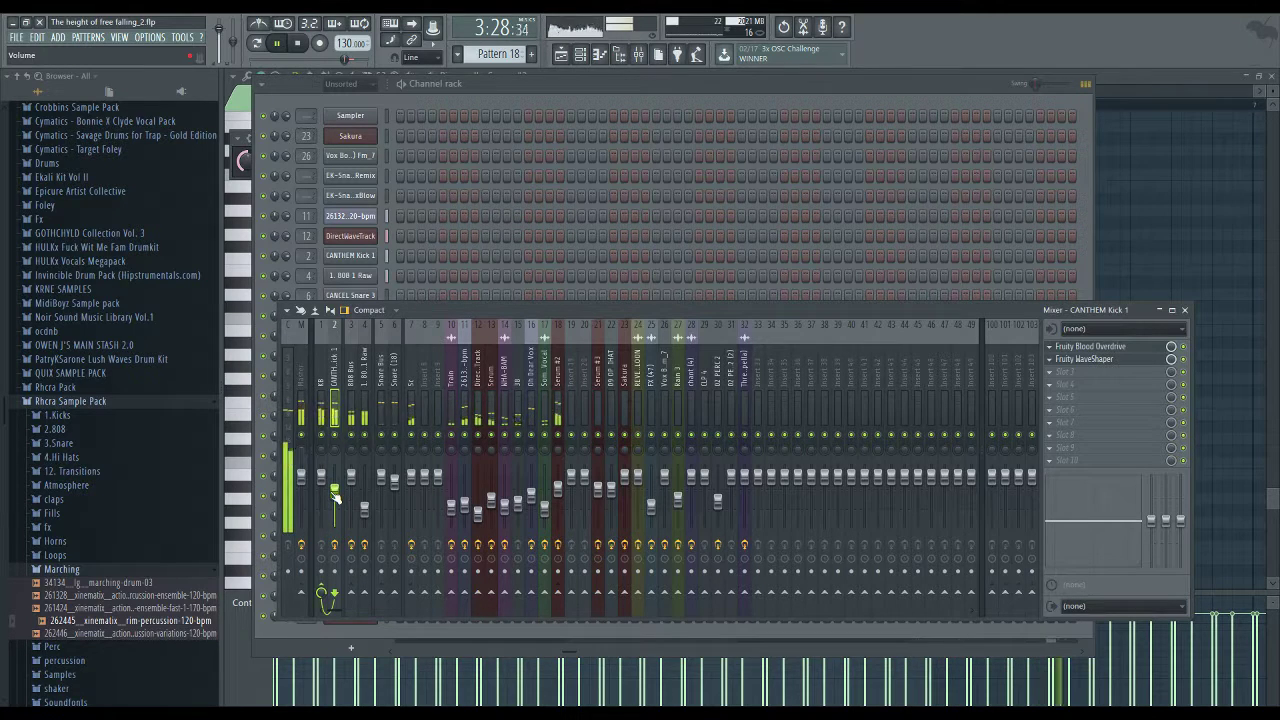
# Load Fruity Compressor into slot 3 of CANTHEM Kick 1, with threshold -21.9 dB, ratio 1.9:1 and gain 15.8 dB
pyautogui.click(1048, 372)
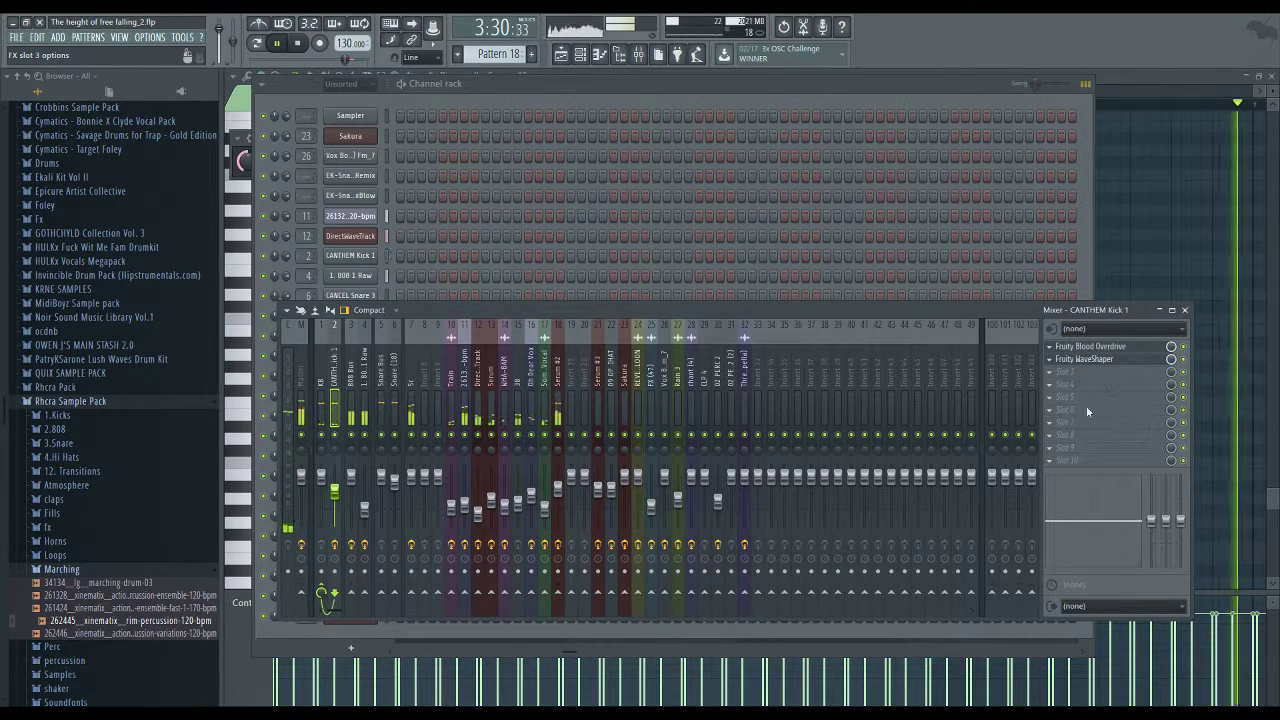
pyautogui.click(1050, 435)
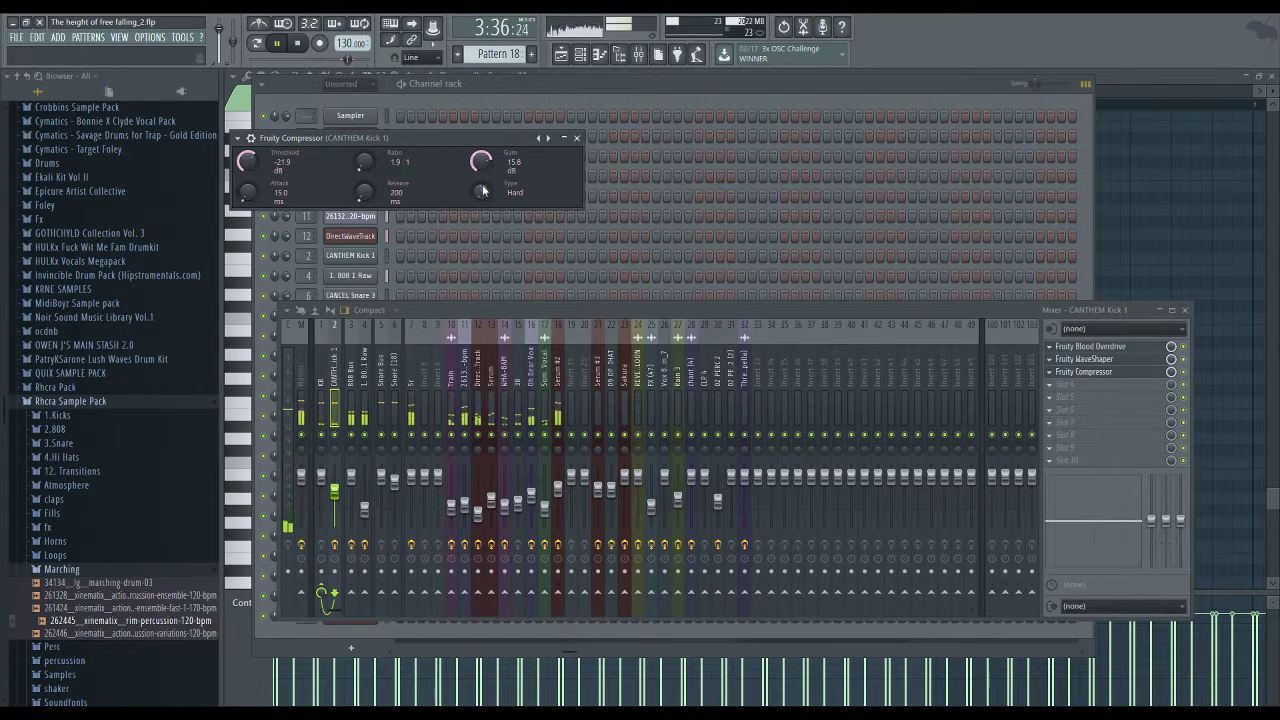
# Enable the volume envelope of the CANTHEM Kick 1 channel and adjust its decay time for a short kick
pyautogui.press('F6')
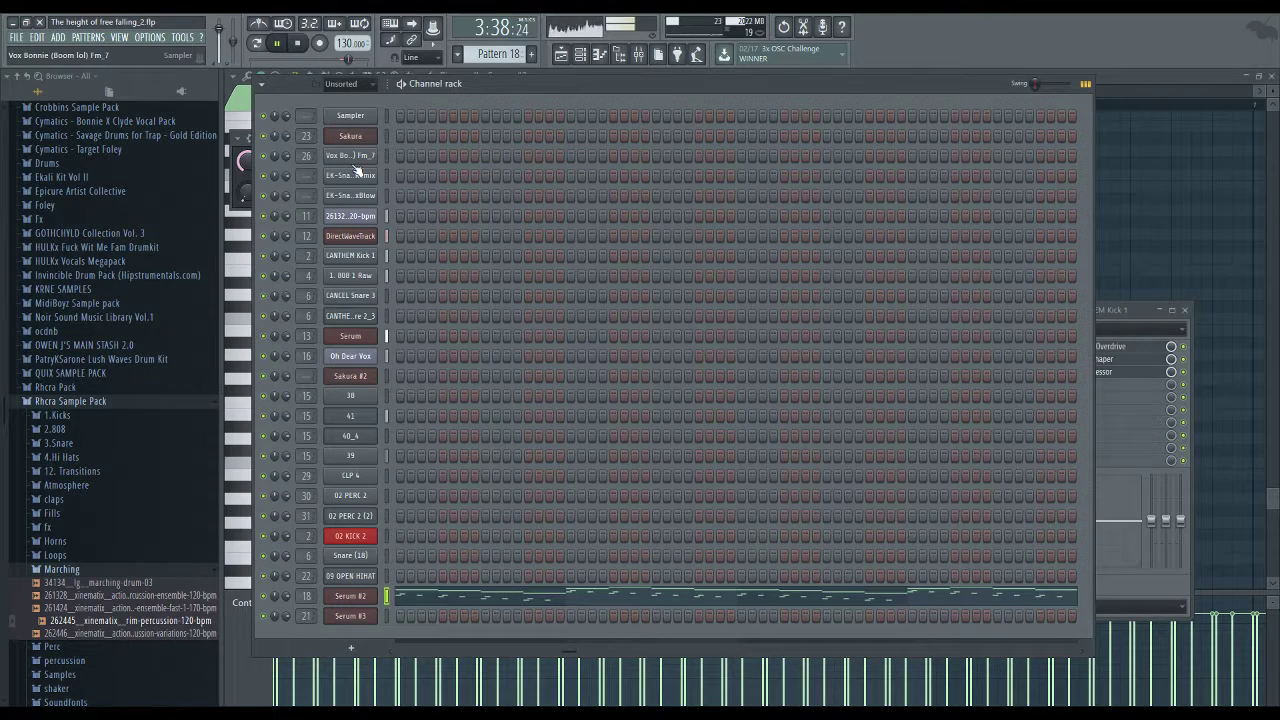
pyautogui.click(354, 257)
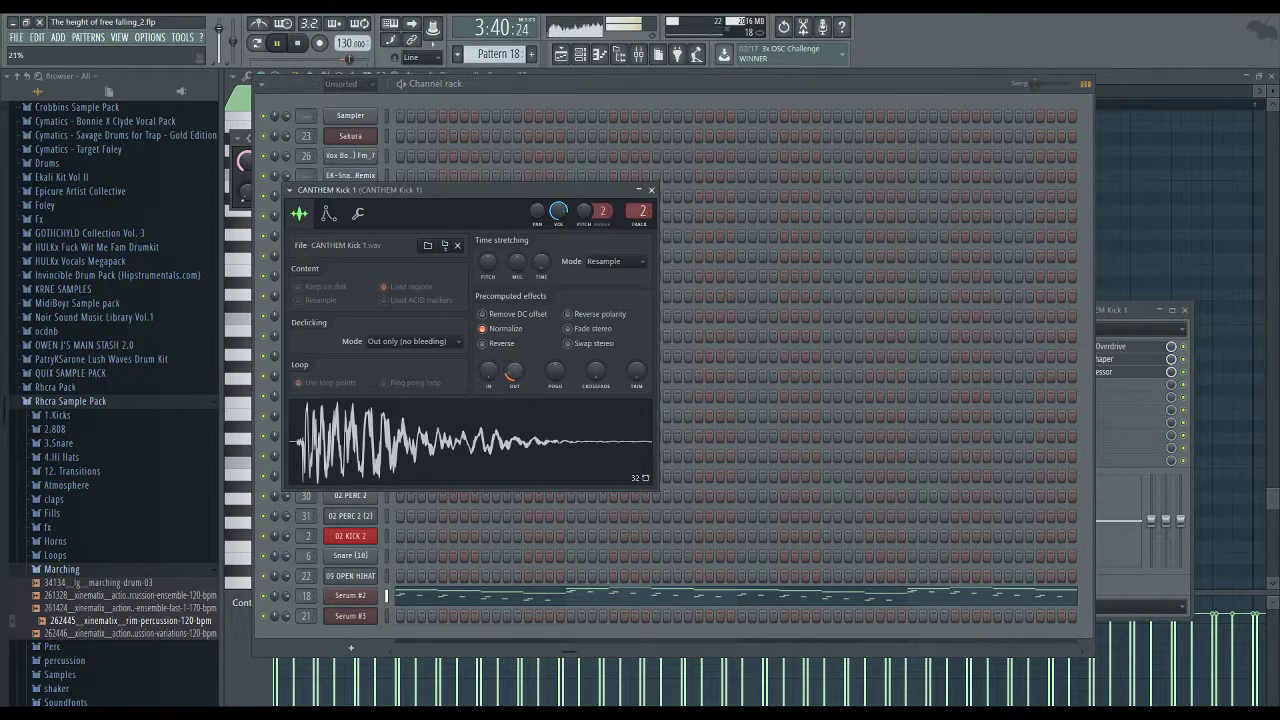
pyautogui.click(328, 213)
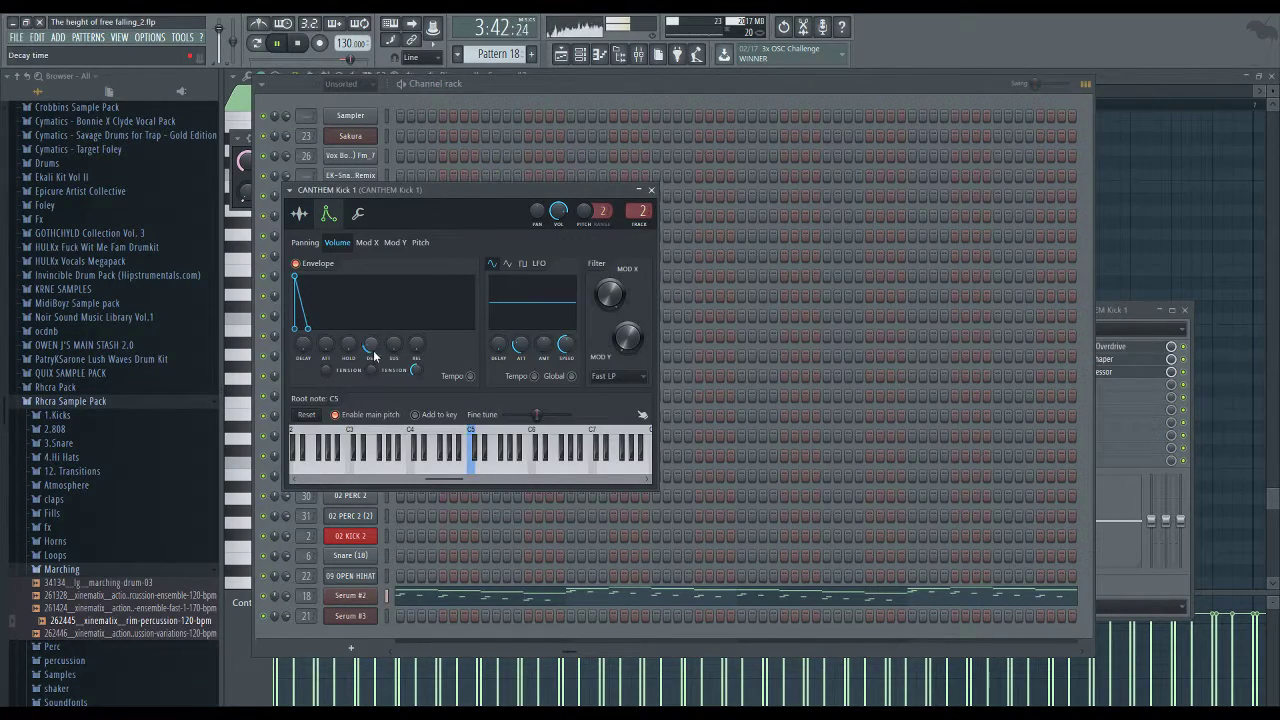
# Raise the CANTHEM Kick 1 and 808 1 Raw mixer levels further and set the Serum #2 track to about -7.5 dB
pyautogui.click(1110, 328)
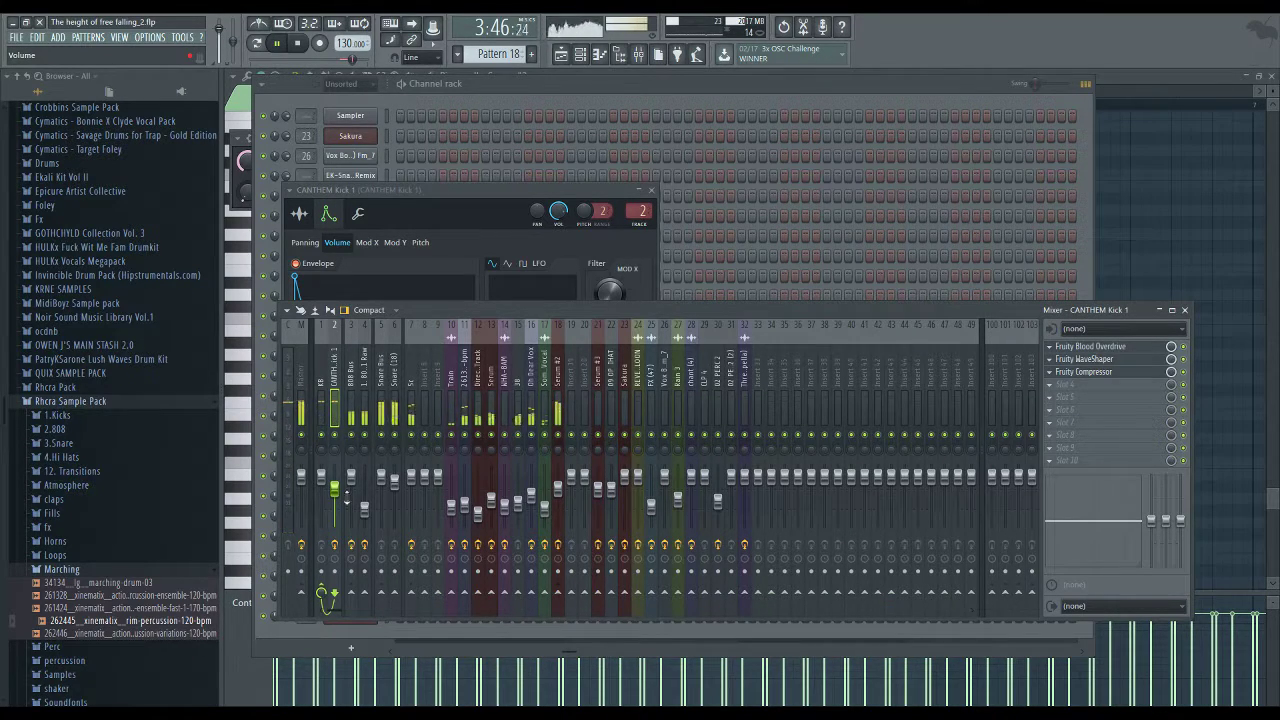
pyautogui.click(364, 508)
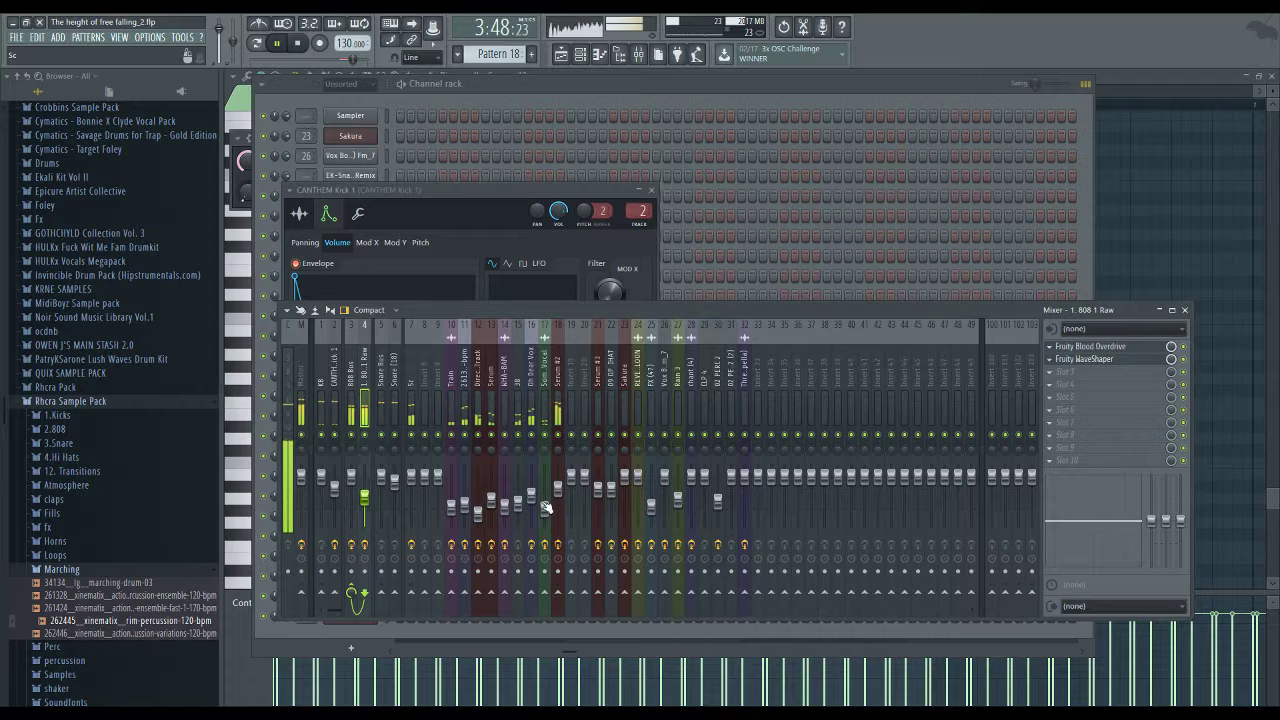
pyautogui.click(563, 412)
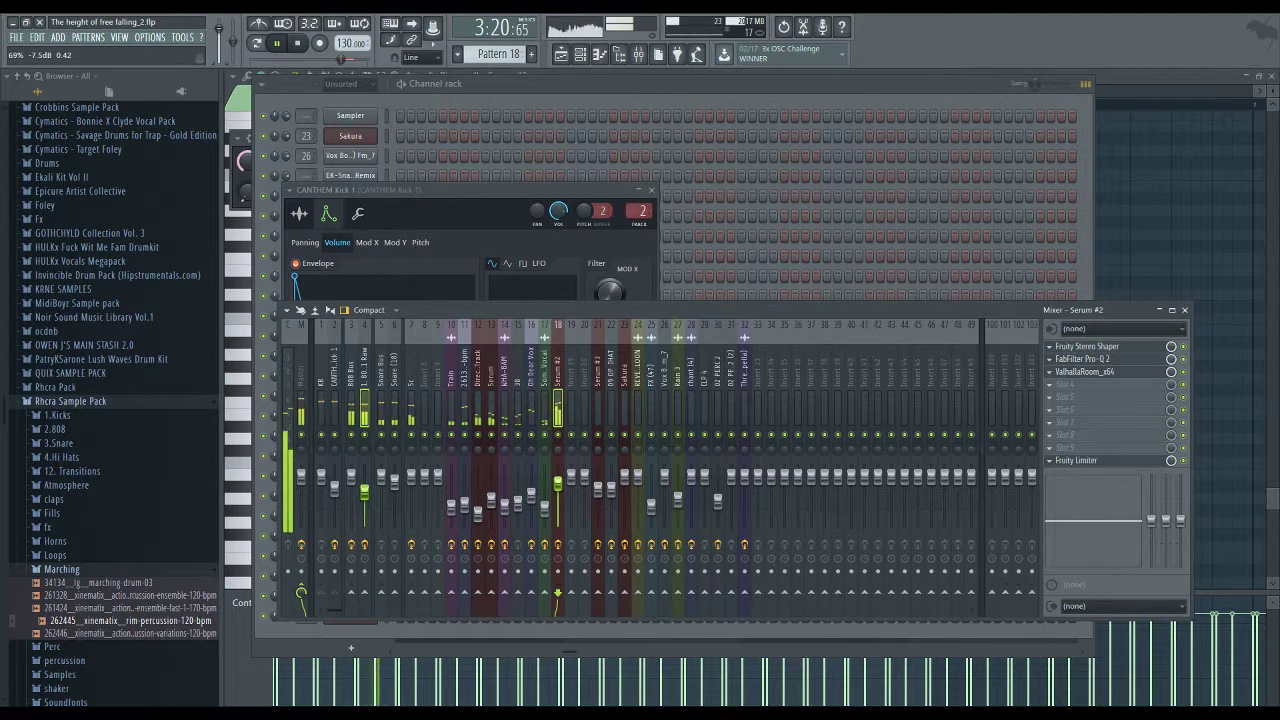
# Raise the Serum, 261328 percussion and DirectWaveTrack mixer levels, set WHA-BAM to about -15.4 dB, and stop playback
pyautogui.click(491, 497)
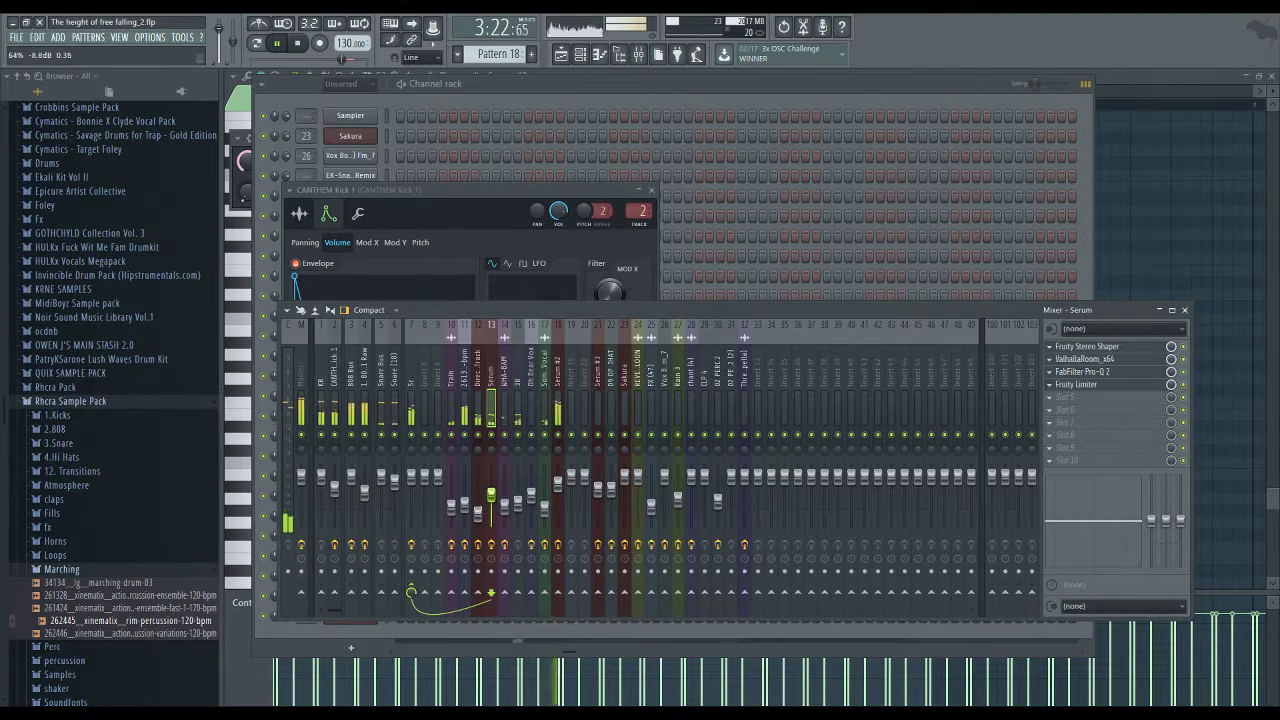
pyautogui.click(464, 502)
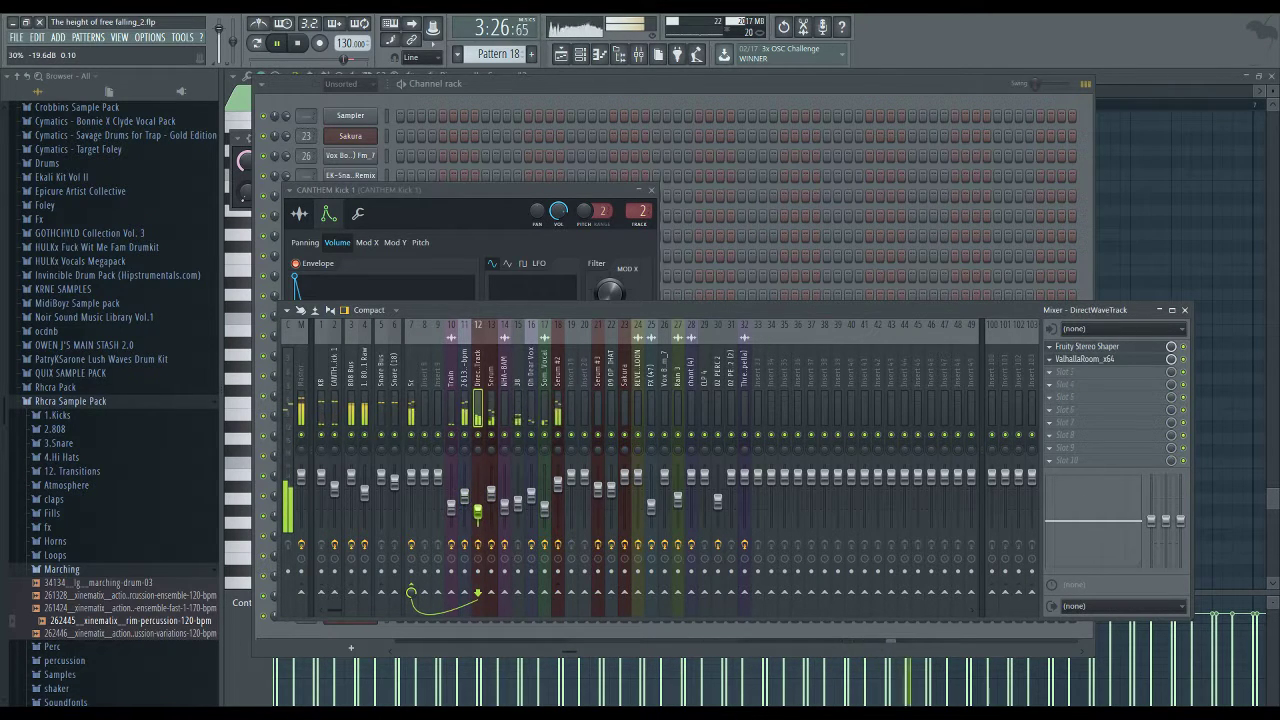
pyautogui.click(527, 502)
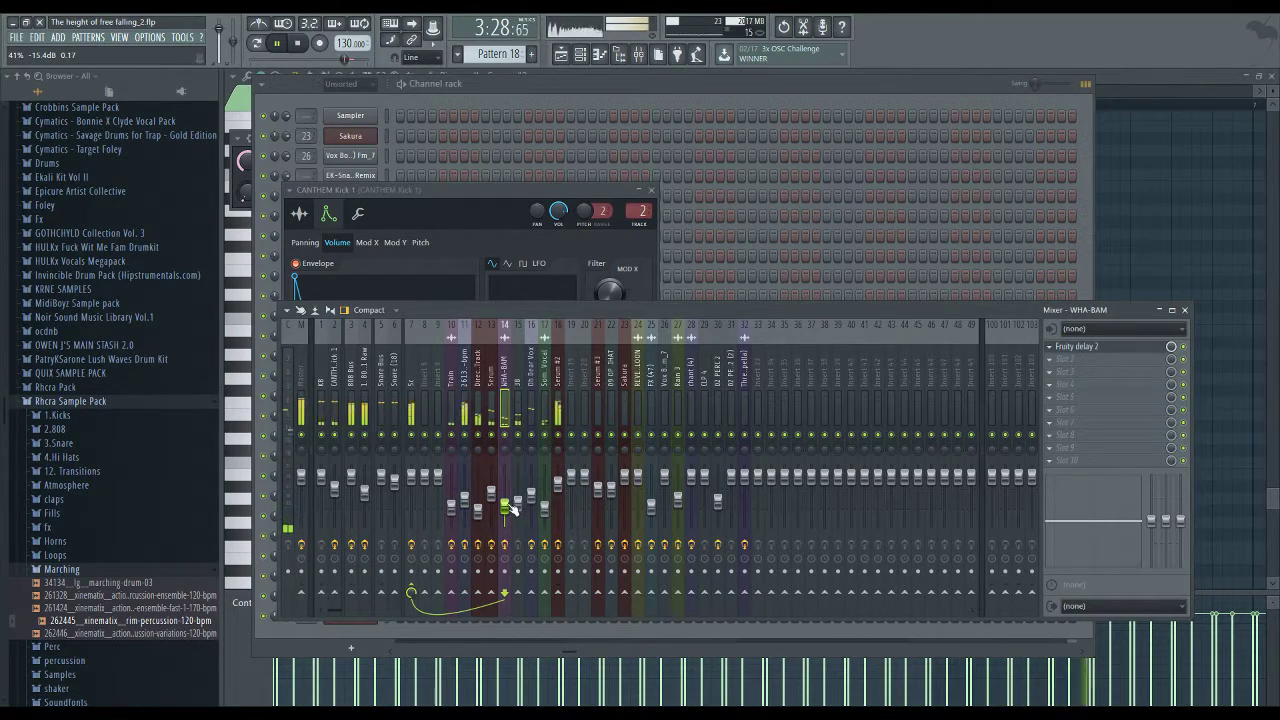
pyautogui.press('space')
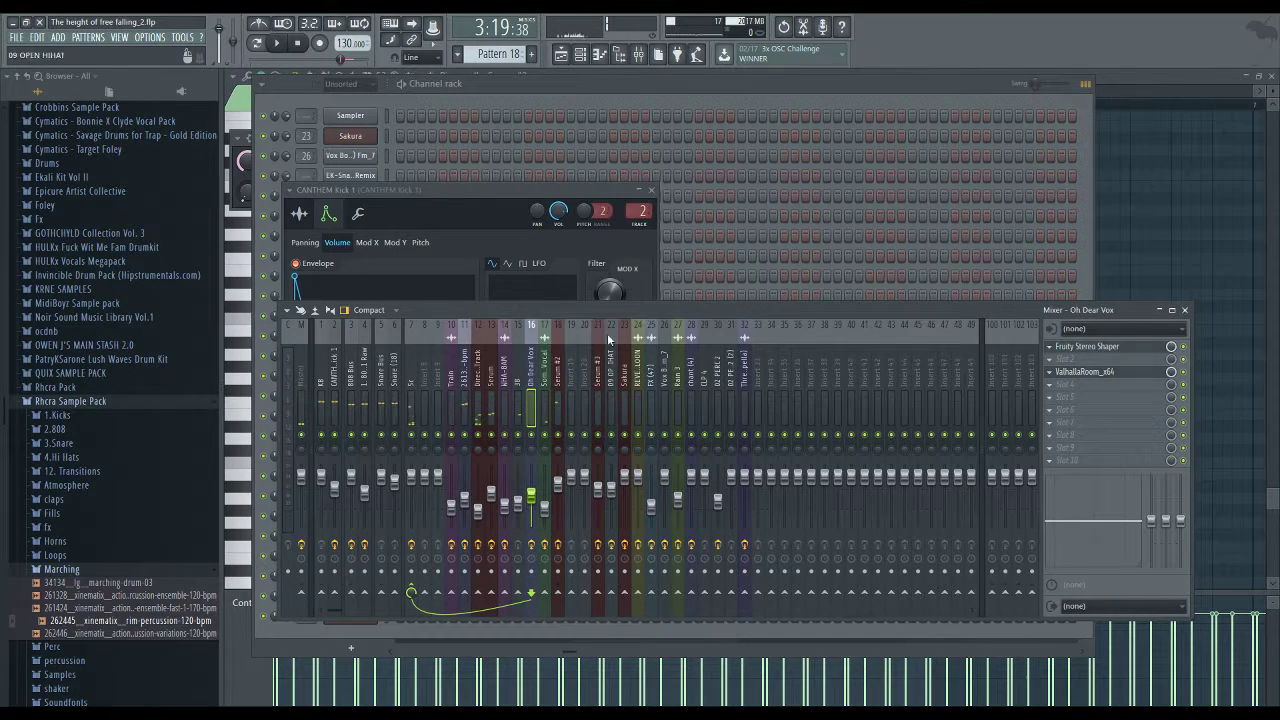
# Add Fruity parametric EQ 2 in slot 3 of the Train track with the band-cut preset, solo the track and start playback
pyautogui.click(453, 400)
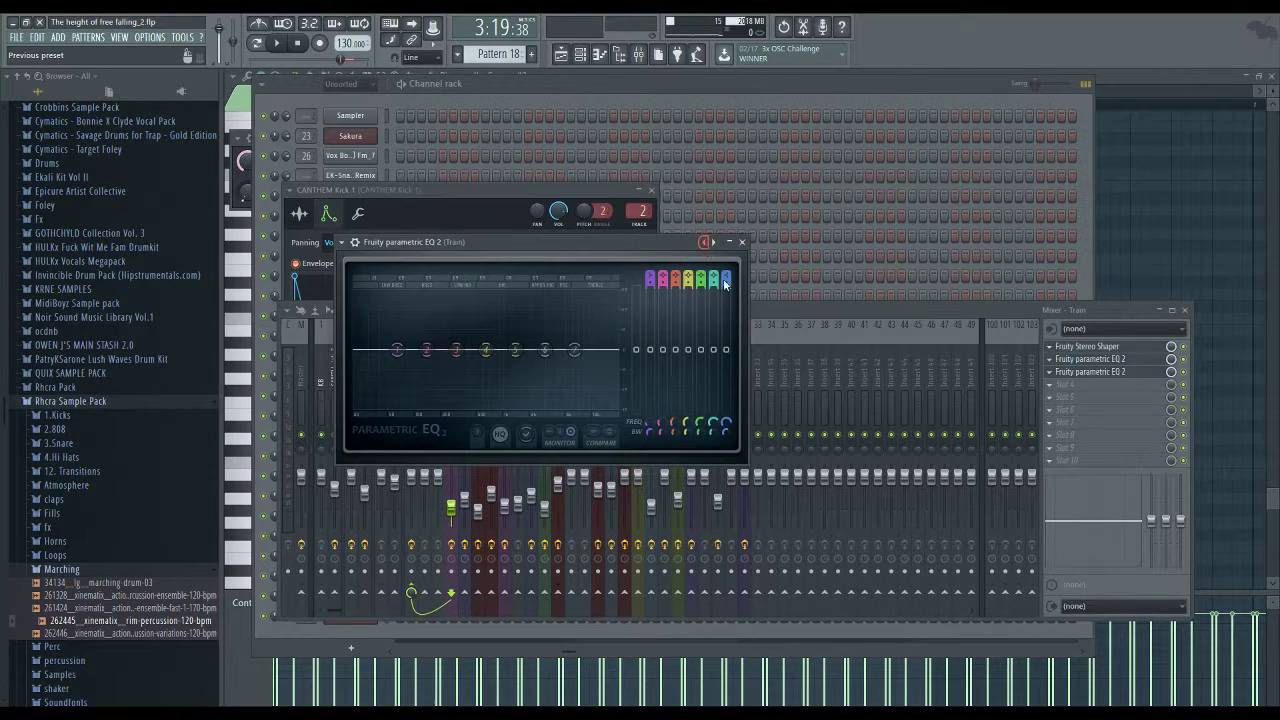
pyautogui.click(776, 314)
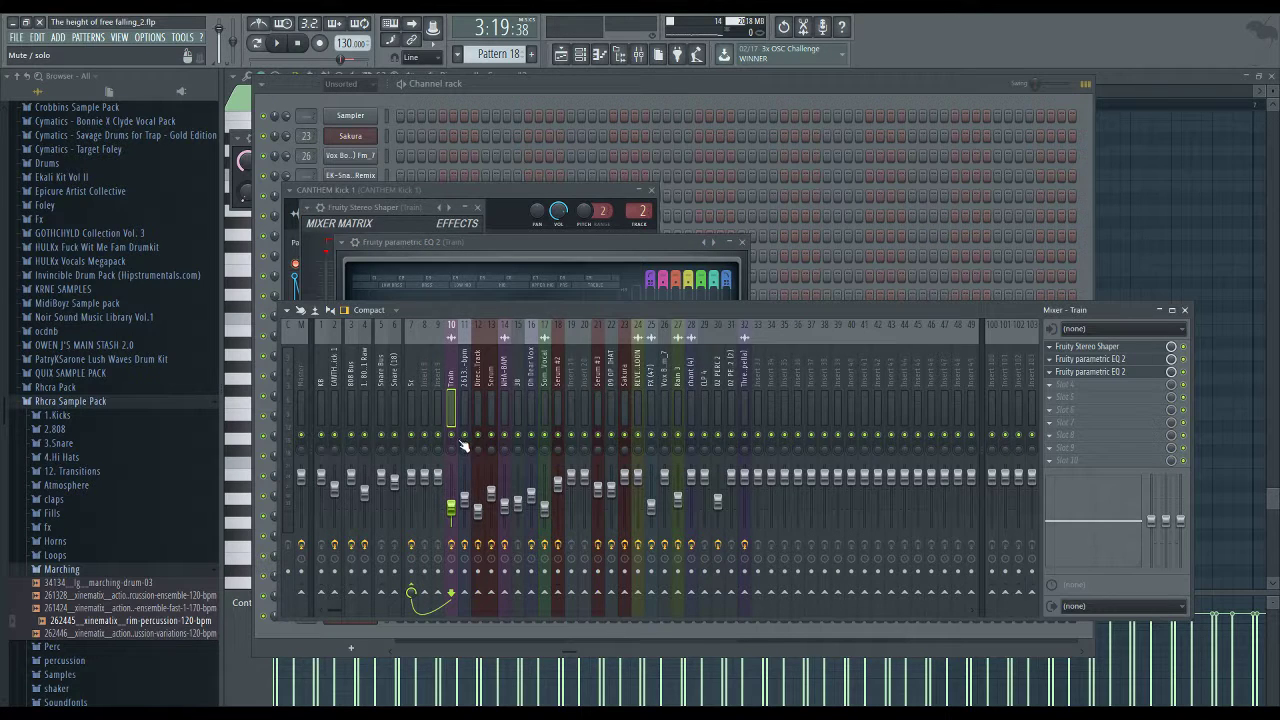
pyautogui.click(506, 254)
pyautogui.press('space')
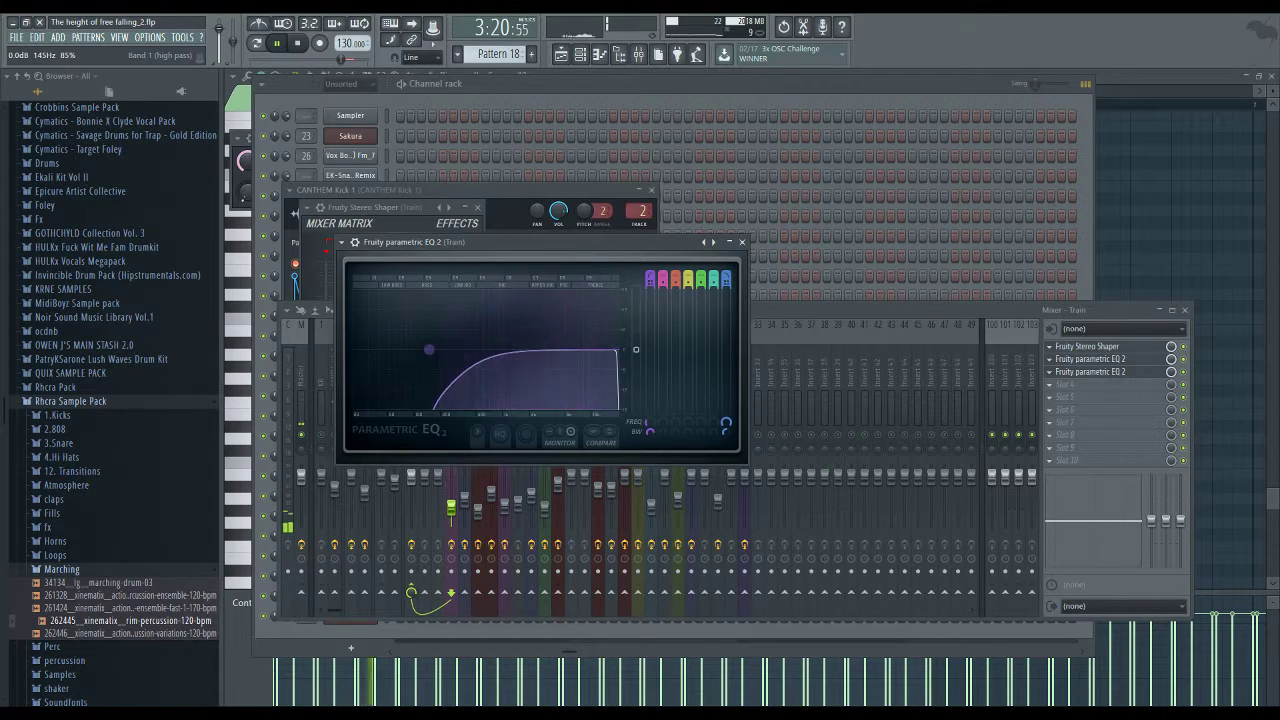
# Raise the high-pass cutoff of the Train track's EQ and set its low-pass to about 17413 Hz
pyautogui.moveTo(429, 350); pyautogui.dragTo(436, 350)
pyautogui.moveTo(617, 350); pyautogui.dragTo(601, 350)
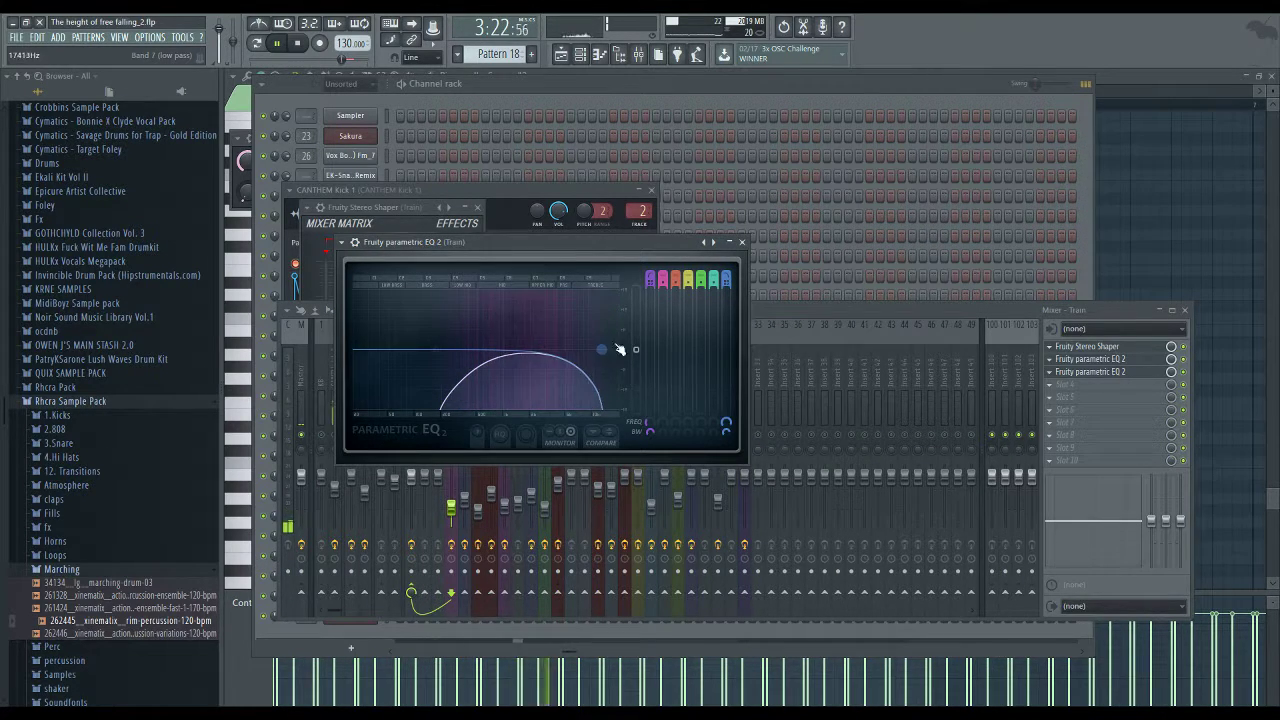
pyautogui.click(520, 465)
# Solo the 261328 percussion track, add Fruity parametric EQ 2 in slot 5, and cut its lows and highs with high-pass and low-pass bands
pyautogui.click(464, 440)
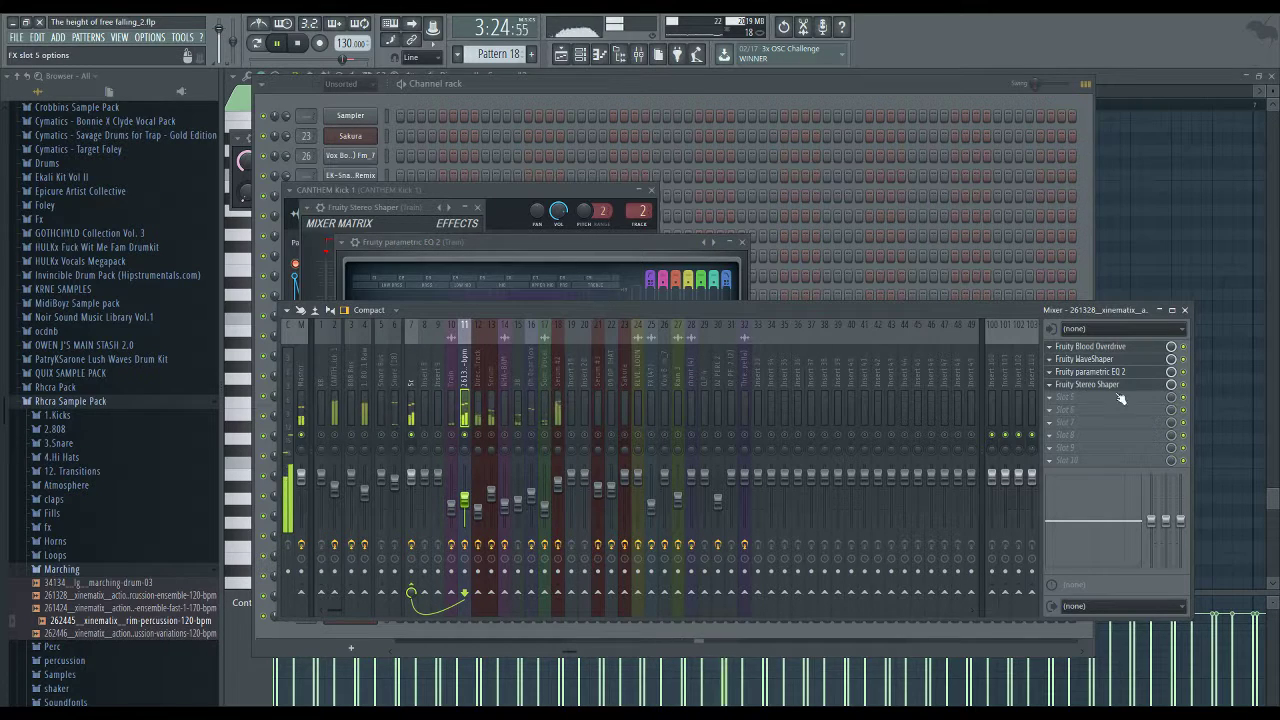
pyautogui.click(1128, 533)
pyautogui.click(644, 173)
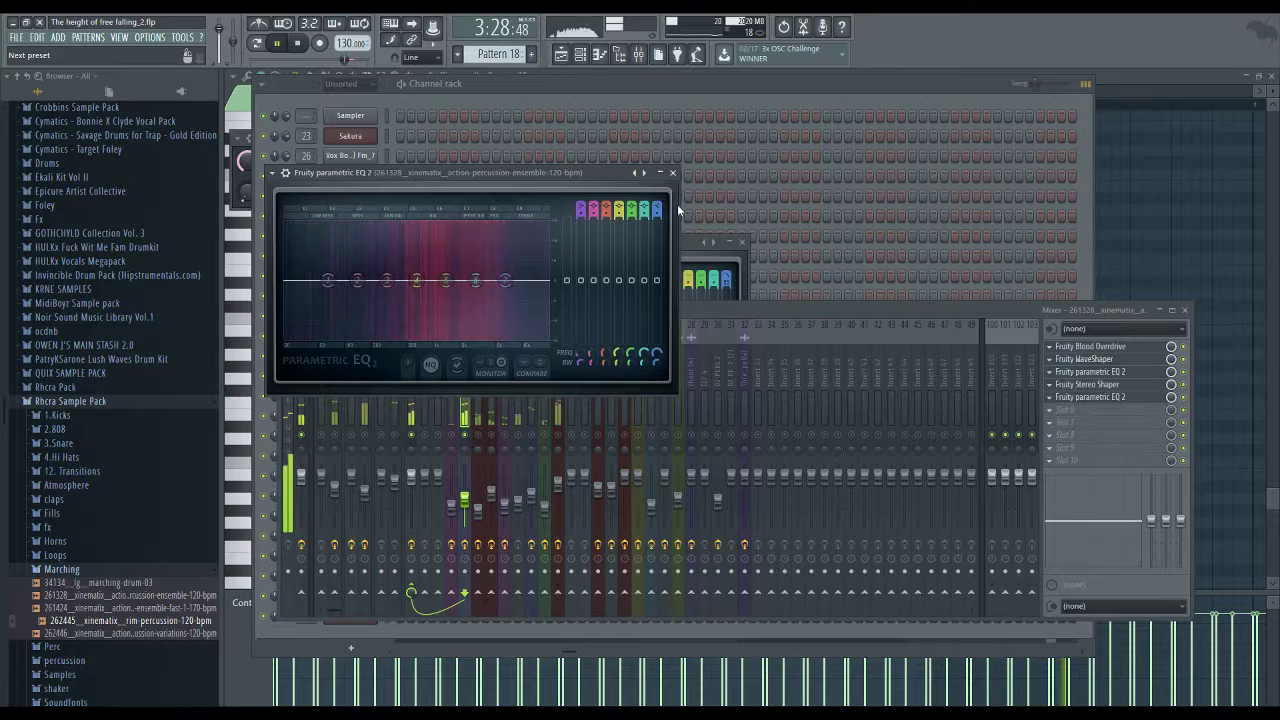
pyautogui.moveTo(290, 283); pyautogui.dragTo(360, 286)
pyautogui.moveTo(548, 283); pyautogui.dragTo(537, 280)
pyautogui.click(759, 306)
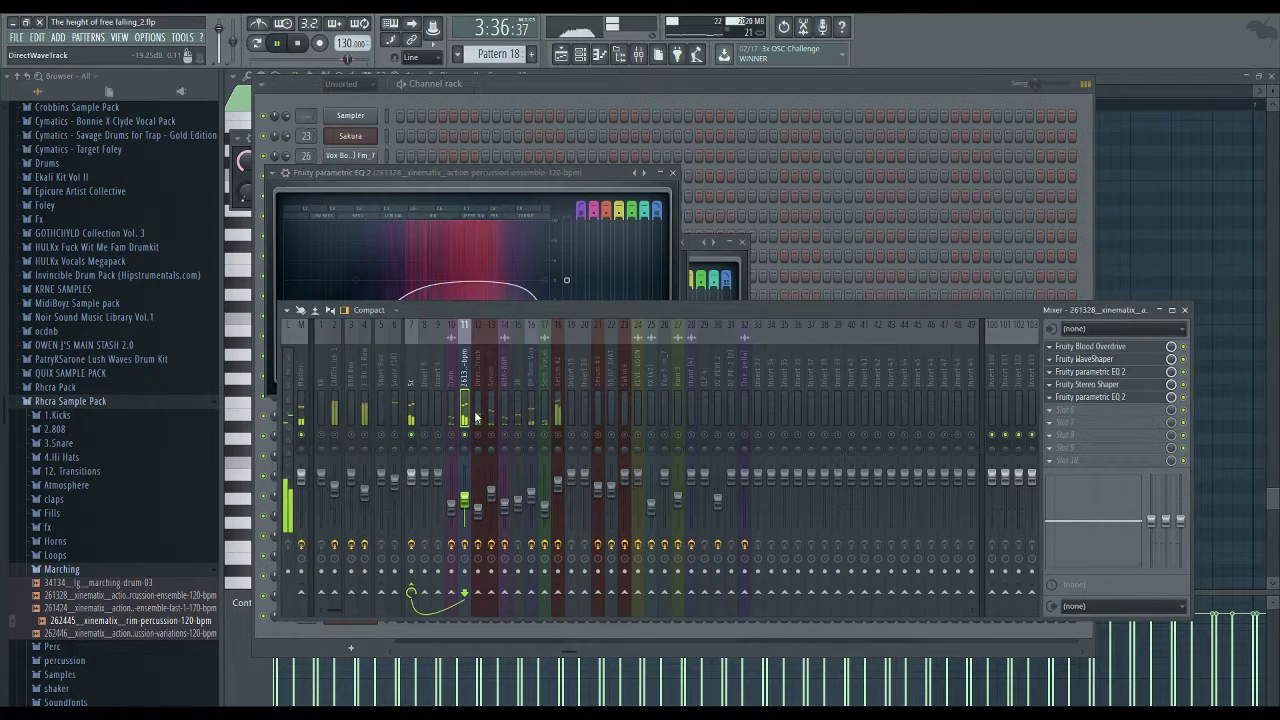
# Add Fruity parametric EQ 2 in slot 3 of the soloed DirectWaveTrack, cutting its lows and setting the low-pass to about 16125 Hz
pyautogui.click(476, 418)
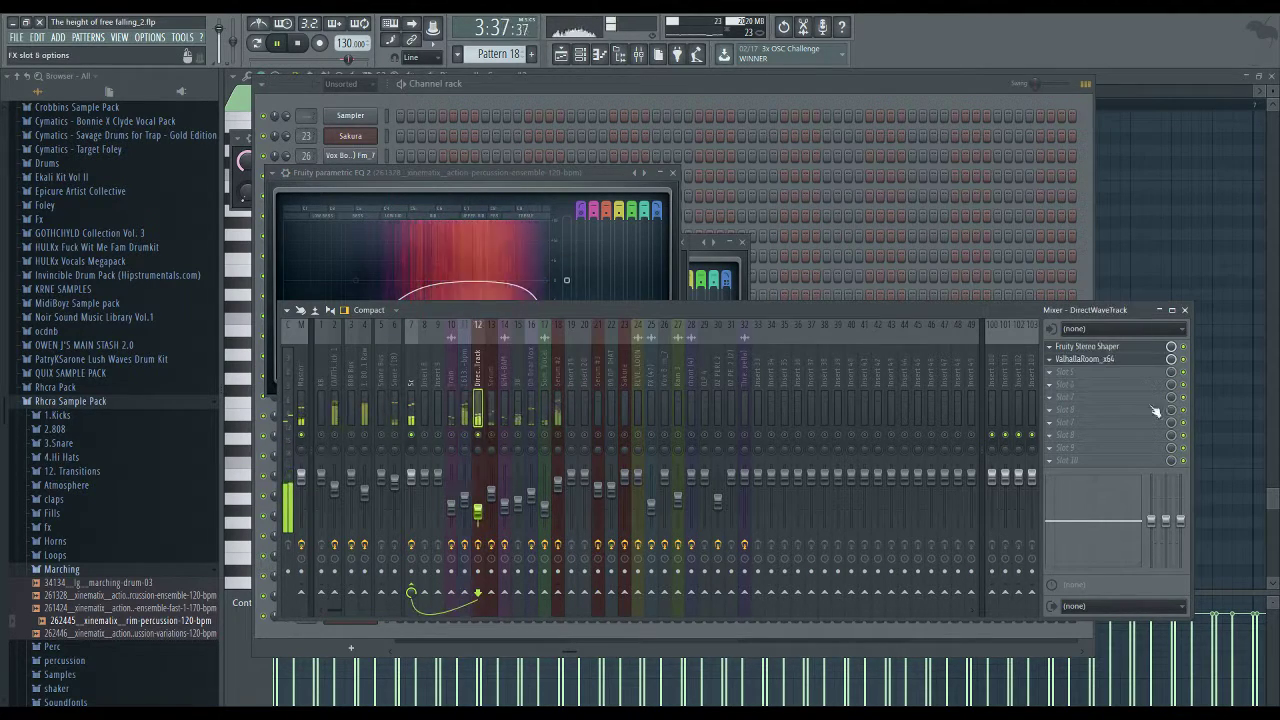
pyautogui.click(1121, 509)
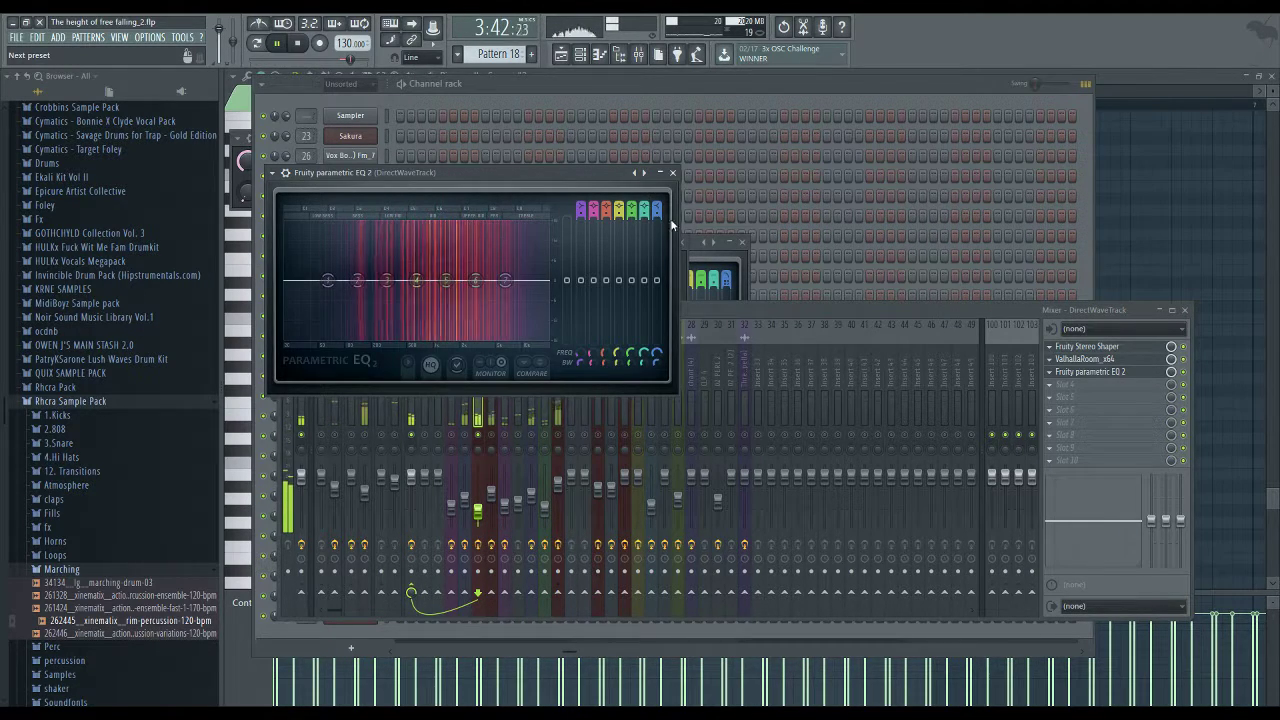
pyautogui.click(644, 173)
pyautogui.moveTo(308, 281); pyautogui.dragTo(336, 281)
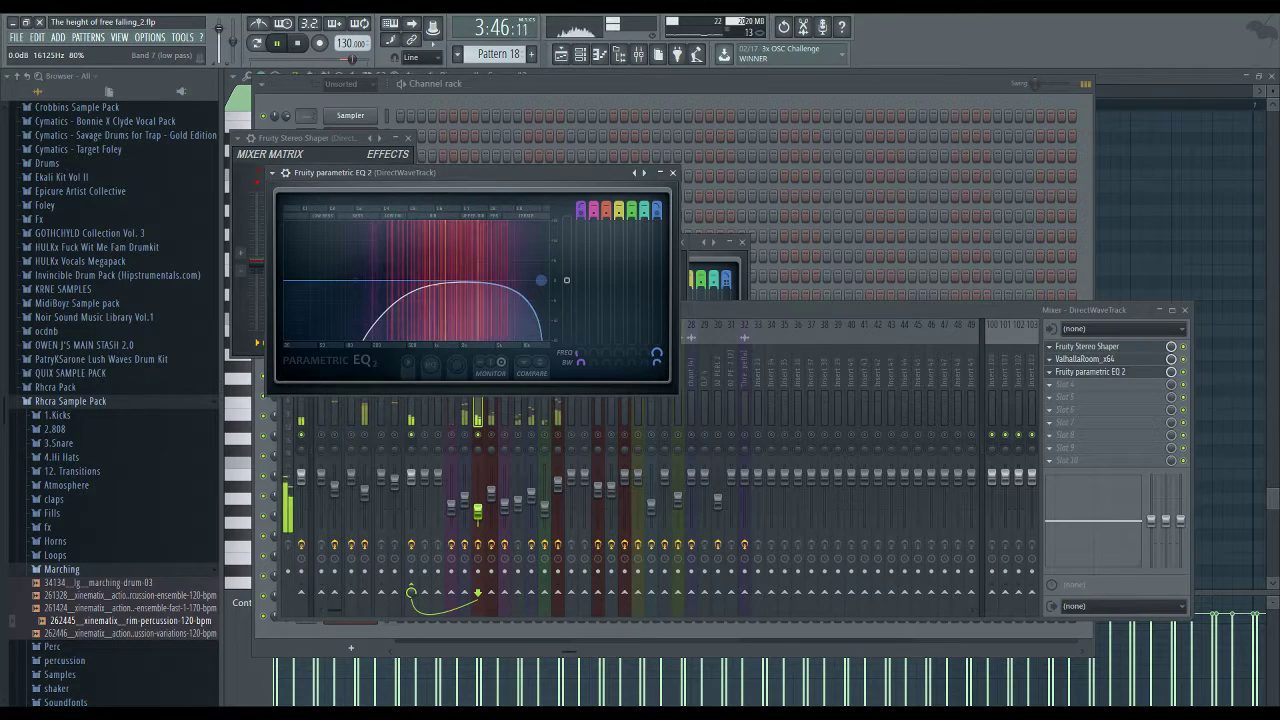
# Add Fruity parametric EQ 2 in slot 5 of the soloed Serum track, lower its main level, and cut its lows and highs
pyautogui.click(491, 410)
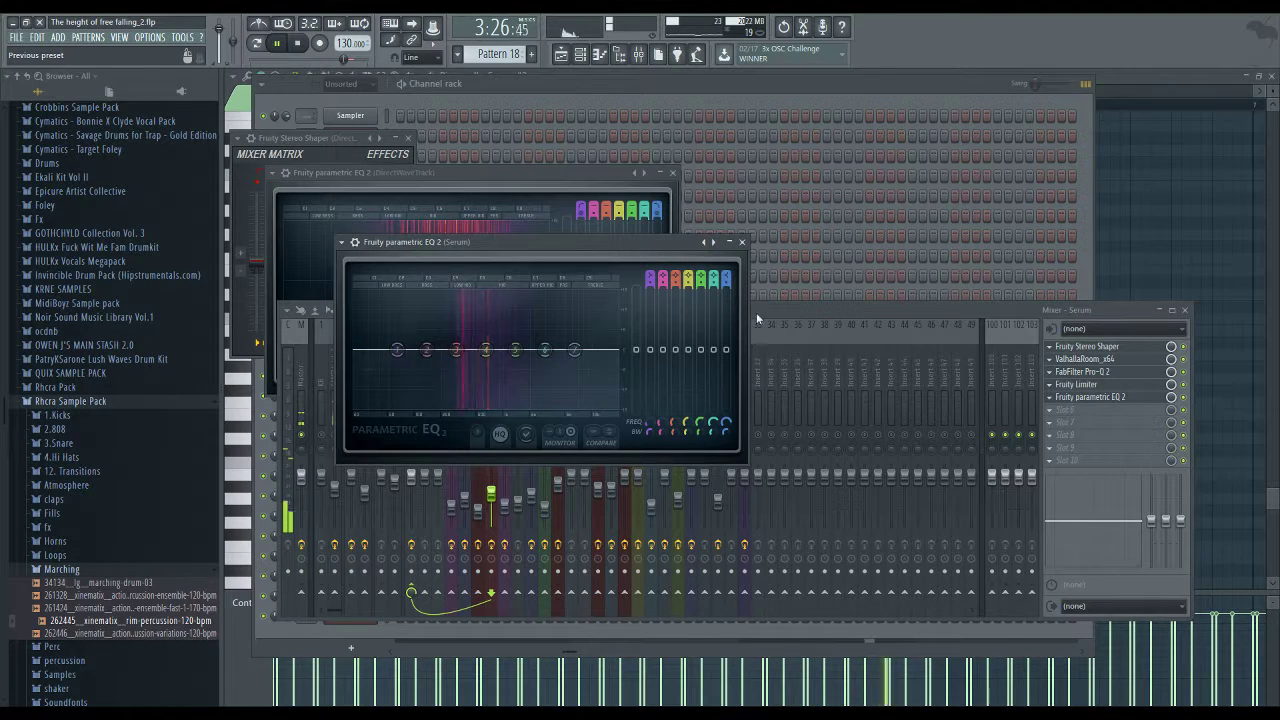
pyautogui.click(704, 243)
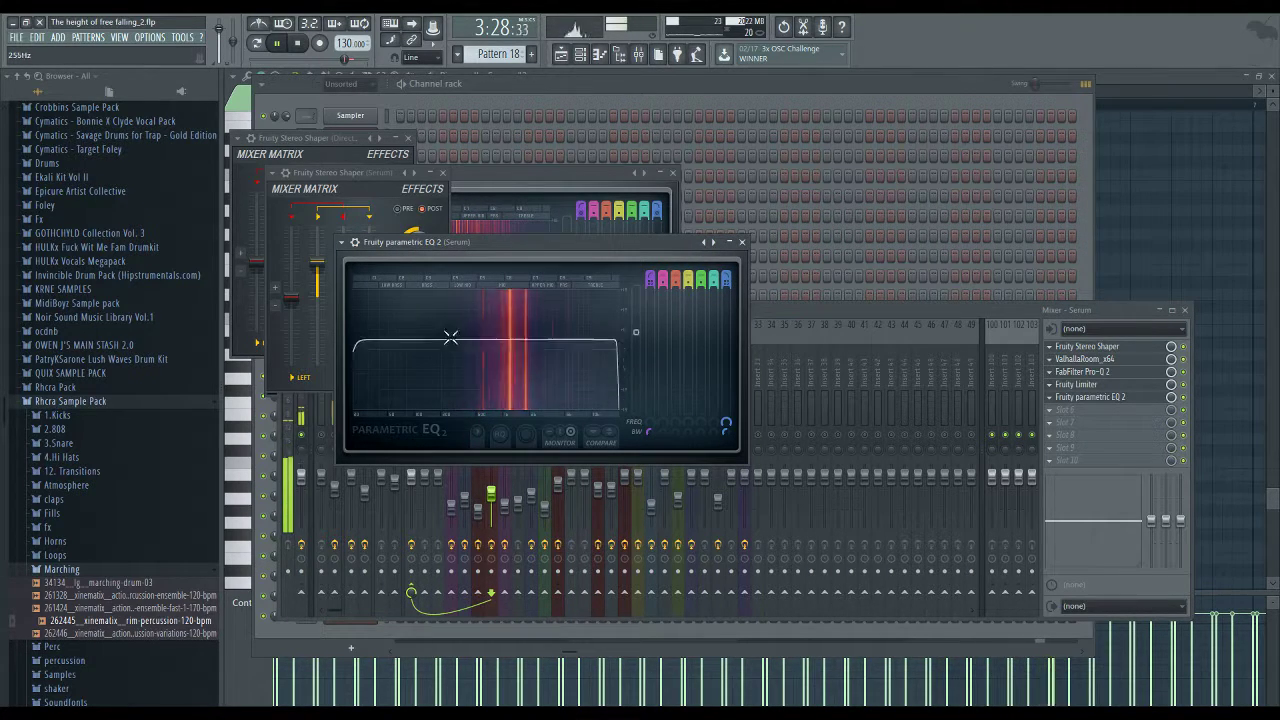
pyautogui.moveTo(635, 322); pyautogui.dragTo(635, 349)
pyautogui.moveTo(380, 352); pyautogui.dragTo(597, 352)
pyautogui.click(925, 302)
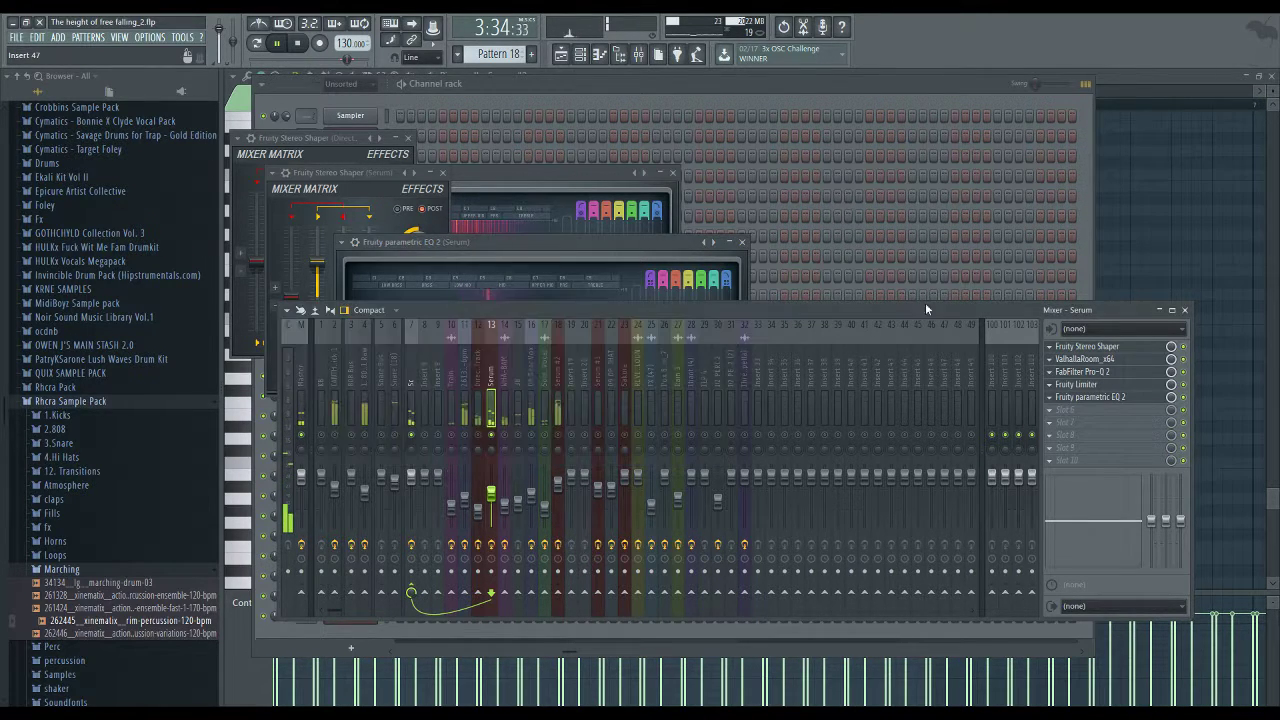
# Add Fruity parametric EQ 2 in slot 2 of the soloed WHA-BAM track, with a steep high-pass and a low-pass at about 15909 Hz
pyautogui.click(508, 433)
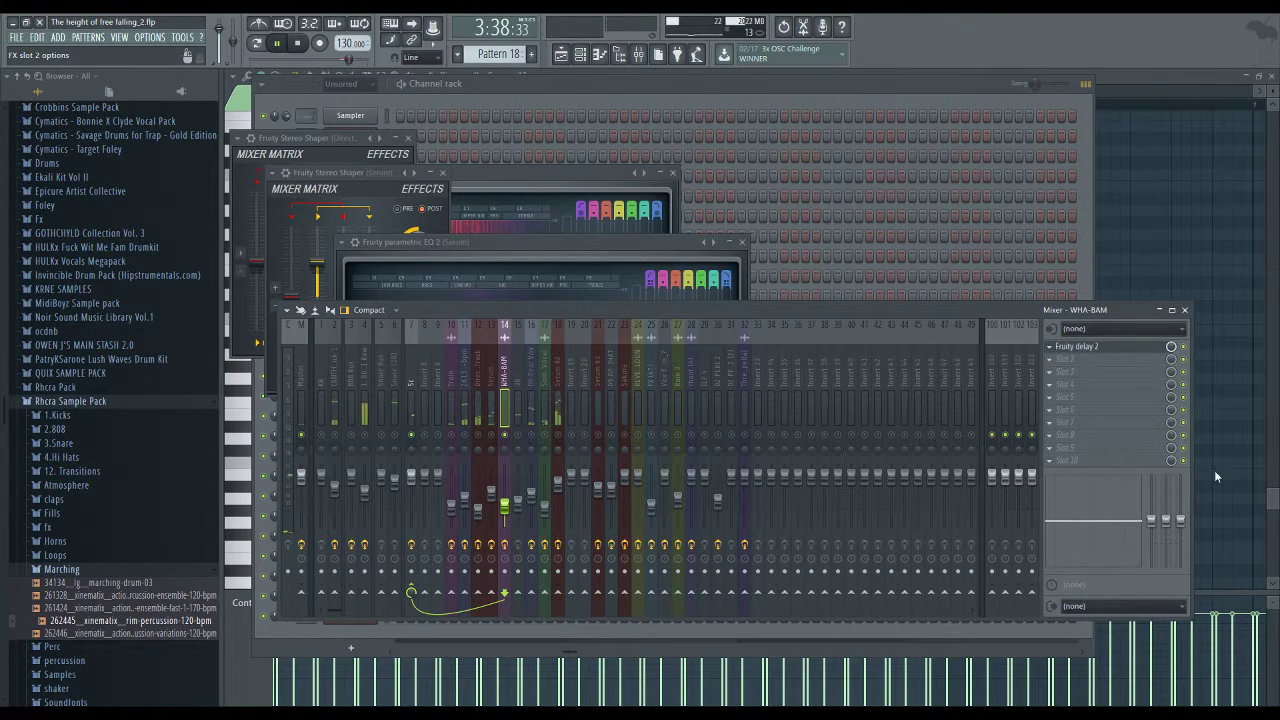
pyautogui.click(1098, 525)
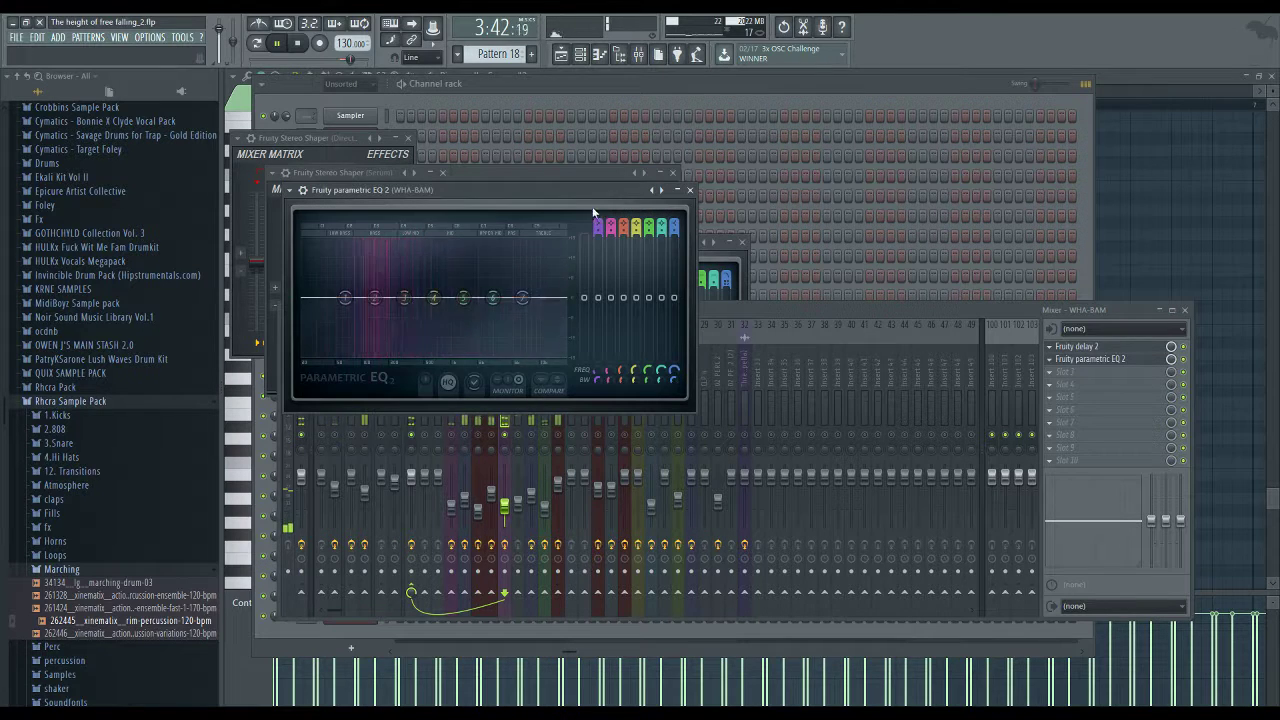
pyautogui.click(652, 190)
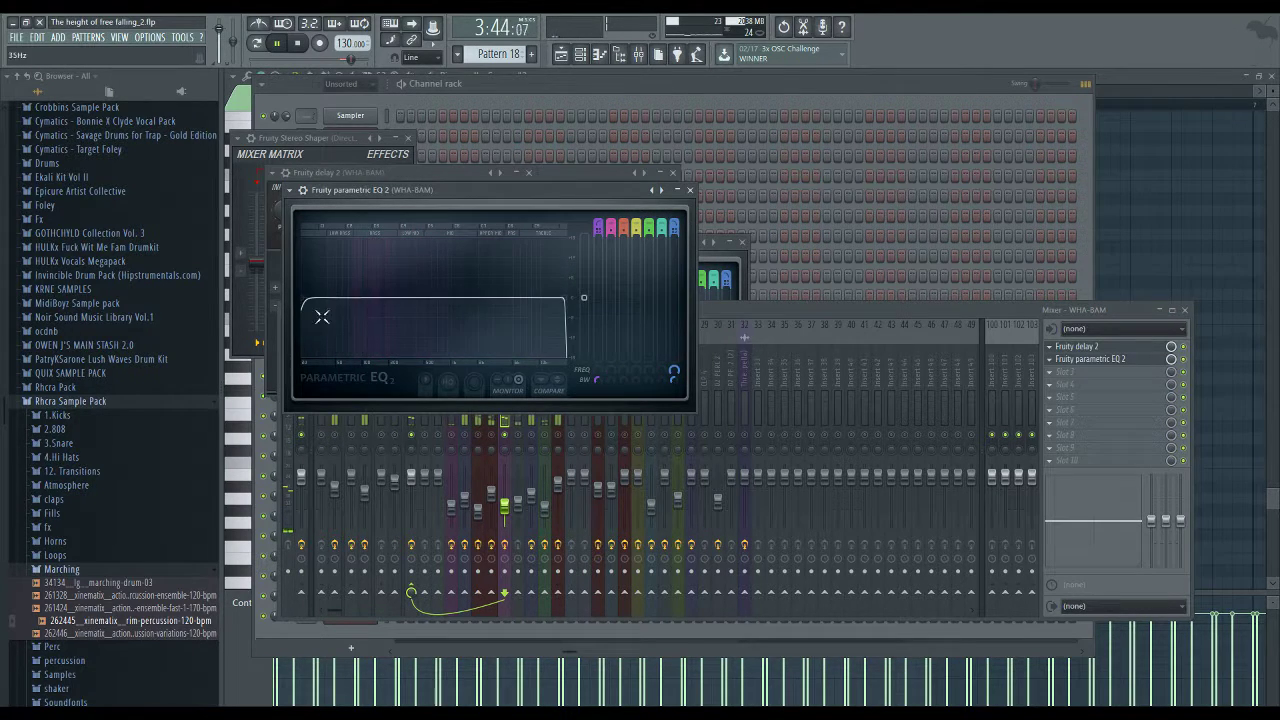
pyautogui.scroll(8, 321, 300)
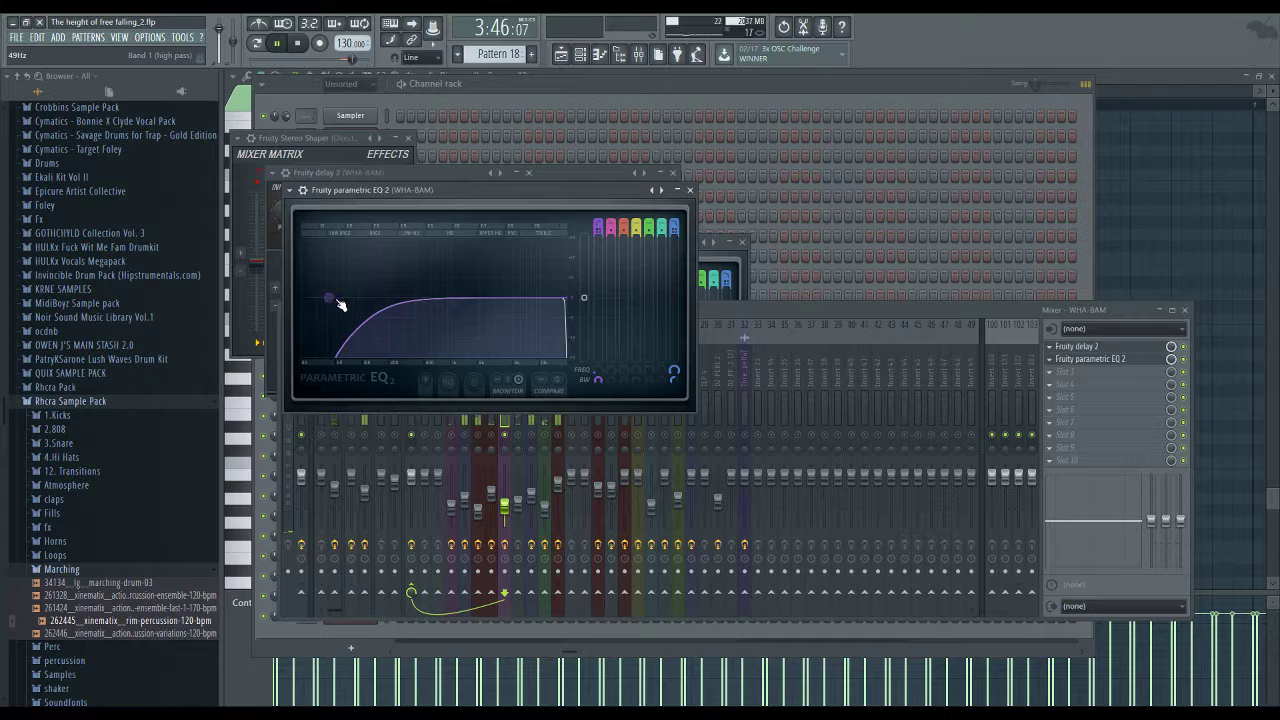
pyautogui.scroll(6, 567, 300)
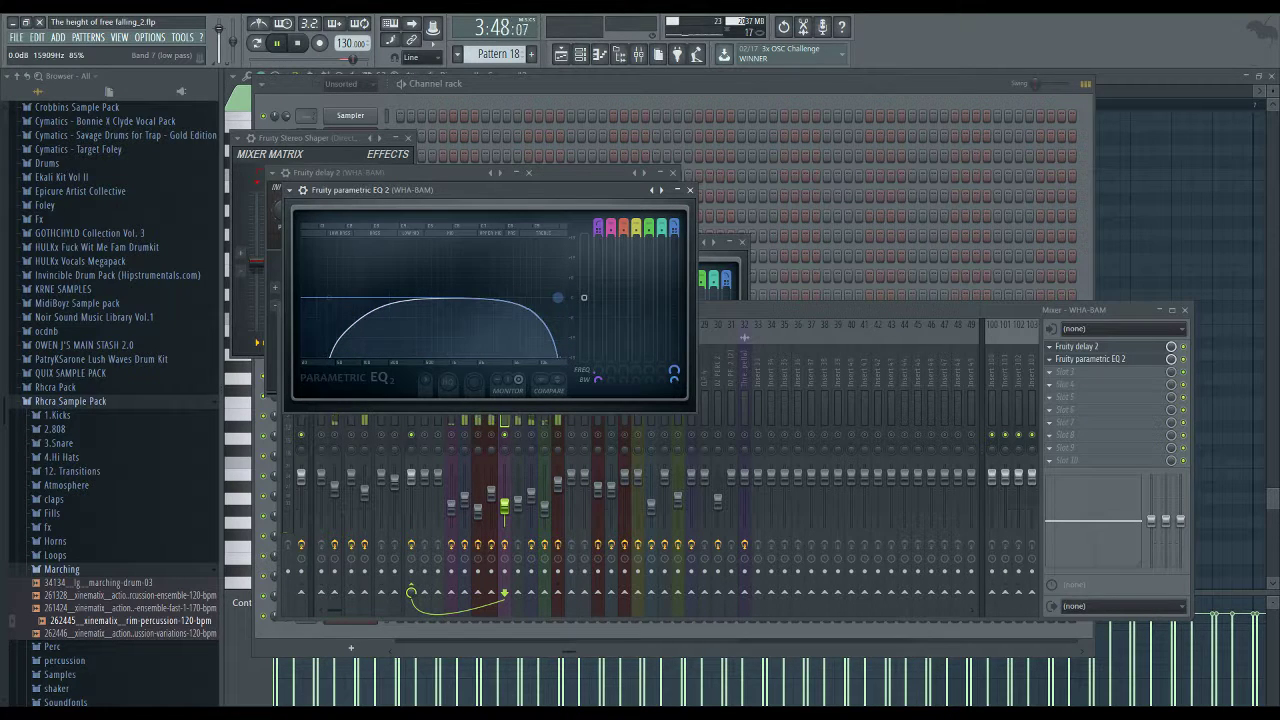
# Lower the WHA-BAM equalizer's low-pass band to about 8438 Hz
pyautogui.moveTo(557, 297); pyautogui.dragTo(533, 297)
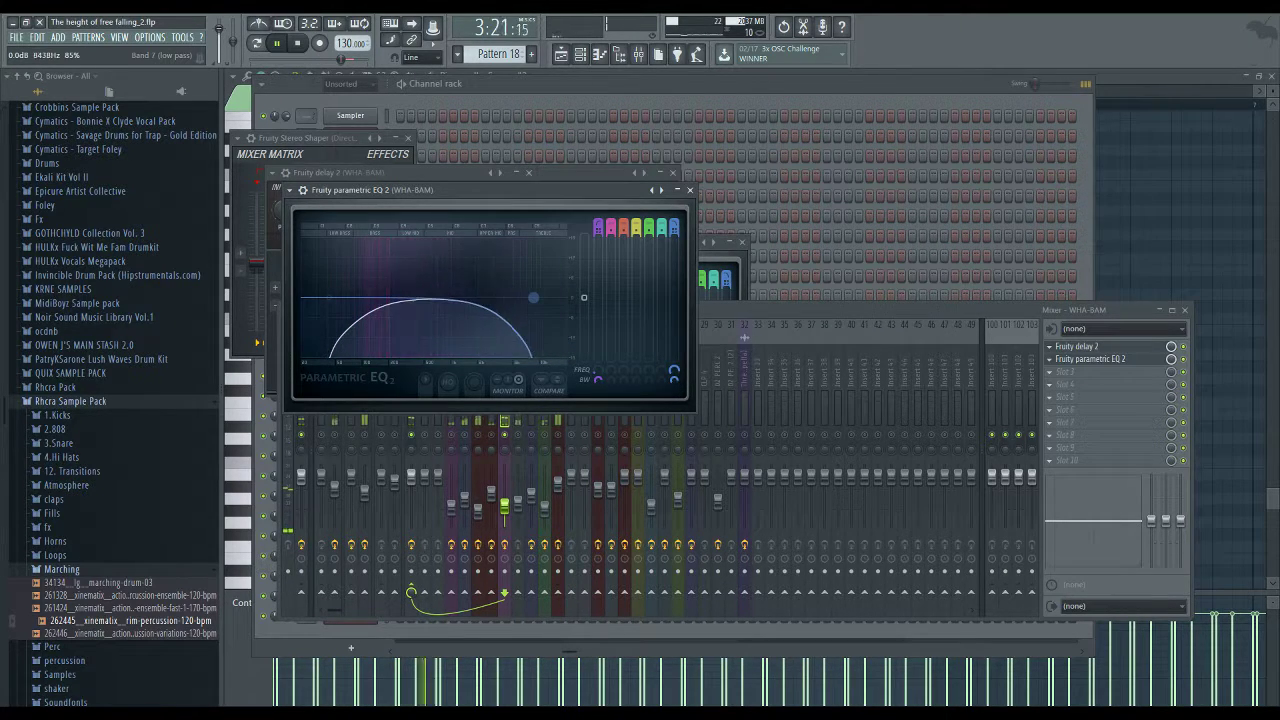
pyautogui.click(970, 320)
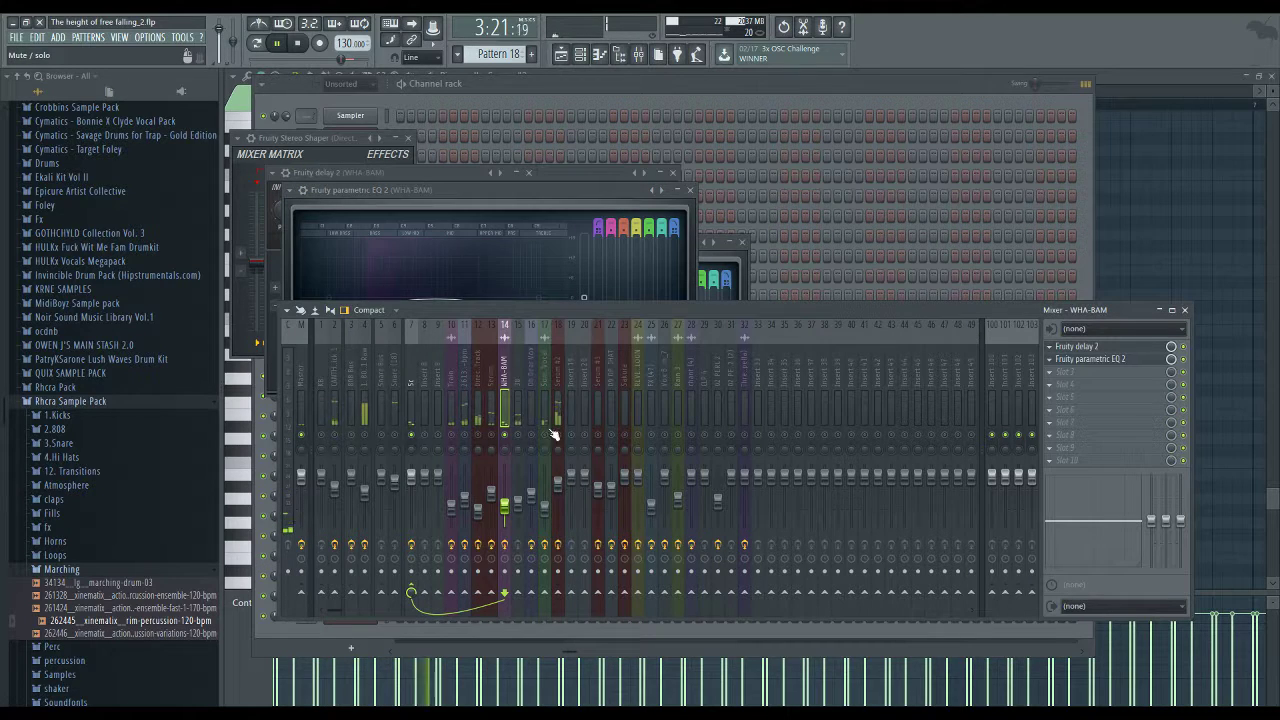
# Solo mixer track 15, add Fruity parametric EQ 2 in slot 1, and cut its lows and highs with high-pass and low-pass bands
pyautogui.click(516, 405)
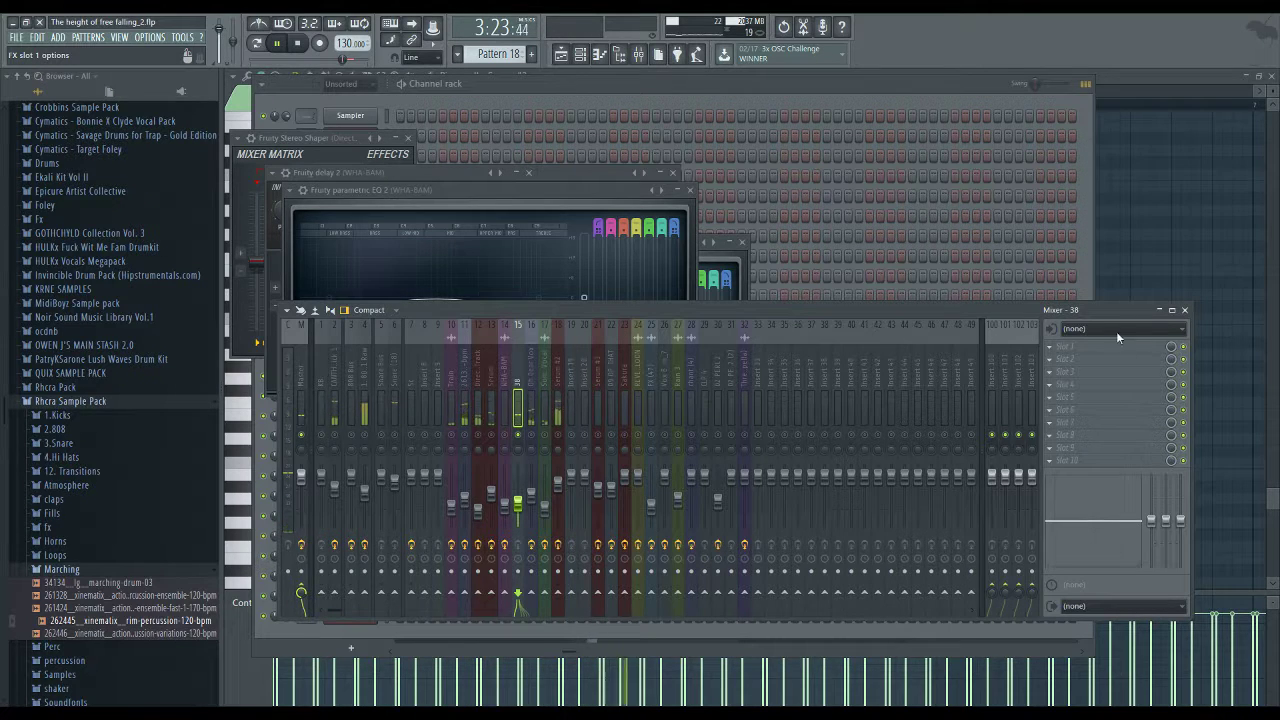
pyautogui.moveTo(1121, 531); pyautogui.dragTo(1090, 346)
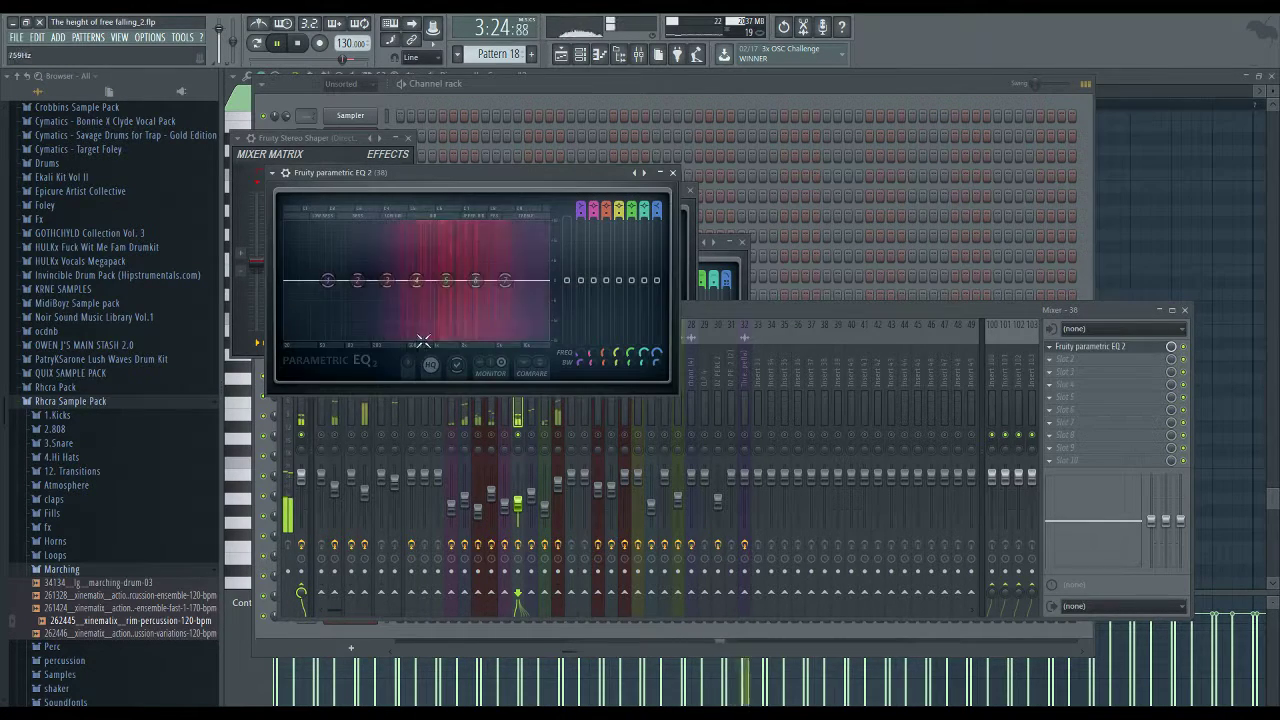
pyautogui.click(644, 173)
pyautogui.scroll(5, 301, 282)
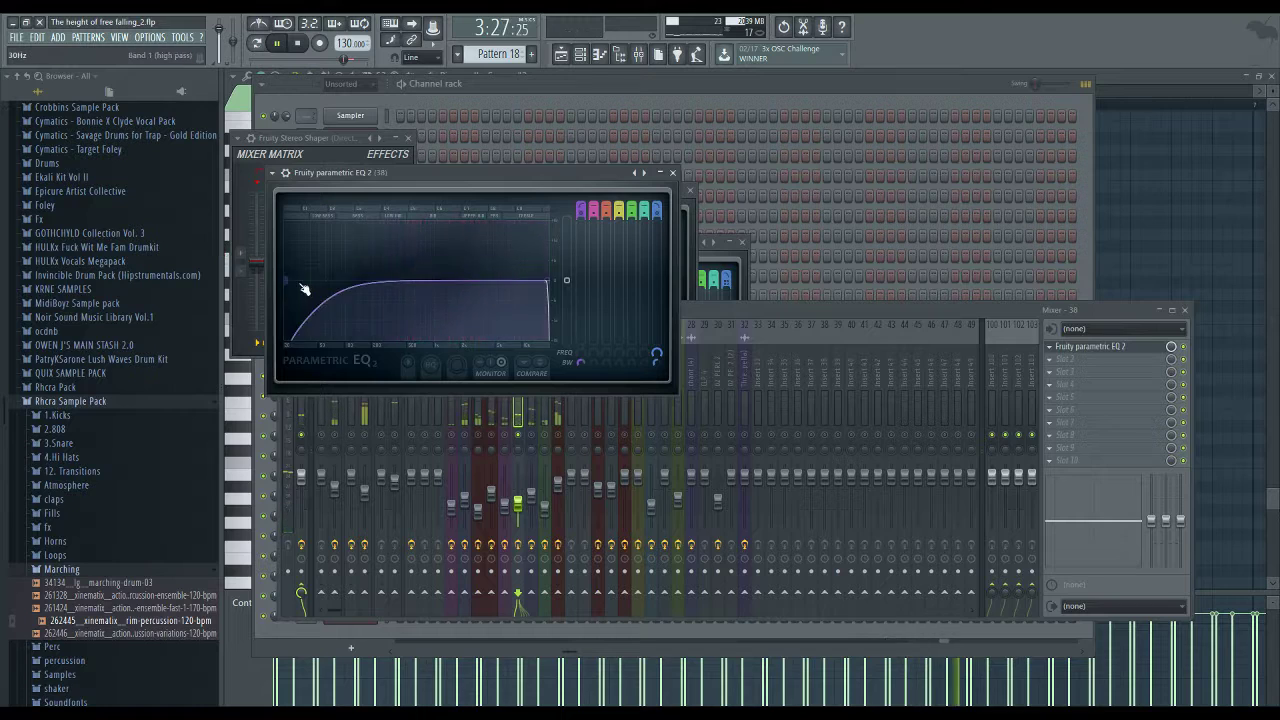
pyautogui.moveTo(300, 281); pyautogui.dragTo(364, 281)
pyautogui.moveTo(549, 281); pyautogui.dragTo(542, 281)
# Solo Oh Dear Vox, add Fruity parametric EQ 2 in slot 4, cut its lows, and set the low-pass to about 14645 Hz
pyautogui.click(531, 380)
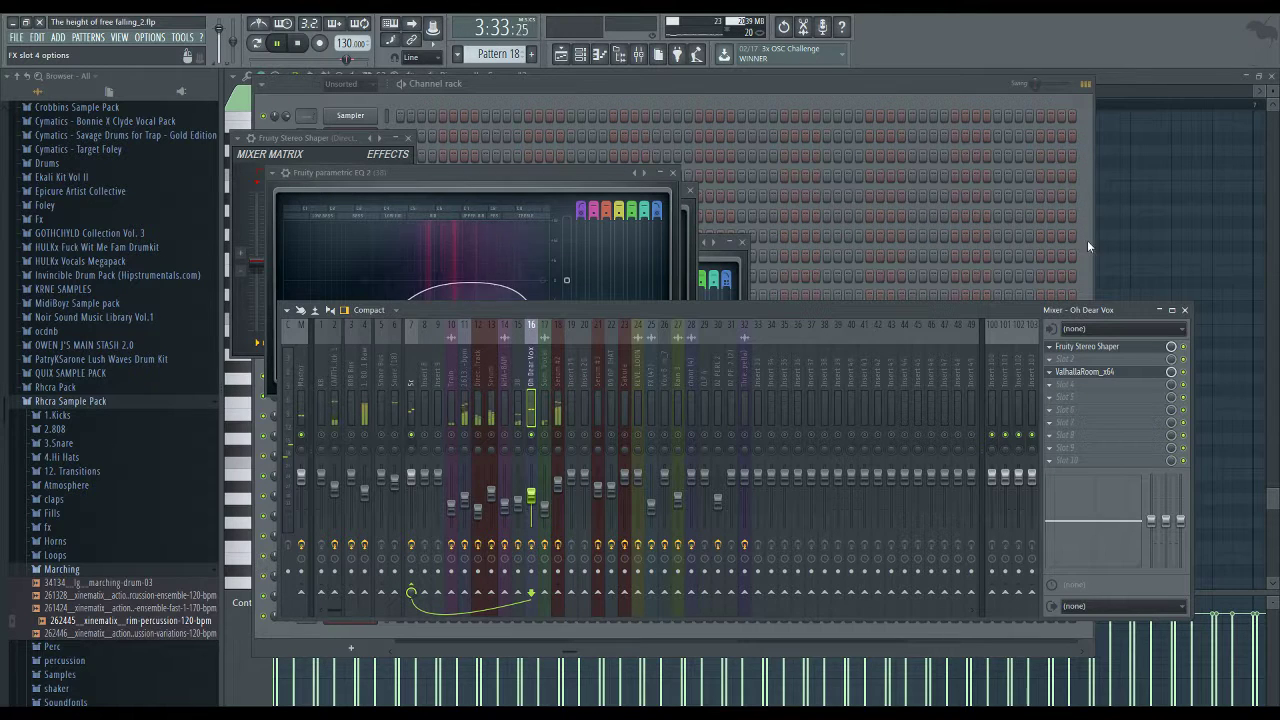
pyautogui.click(1156, 546)
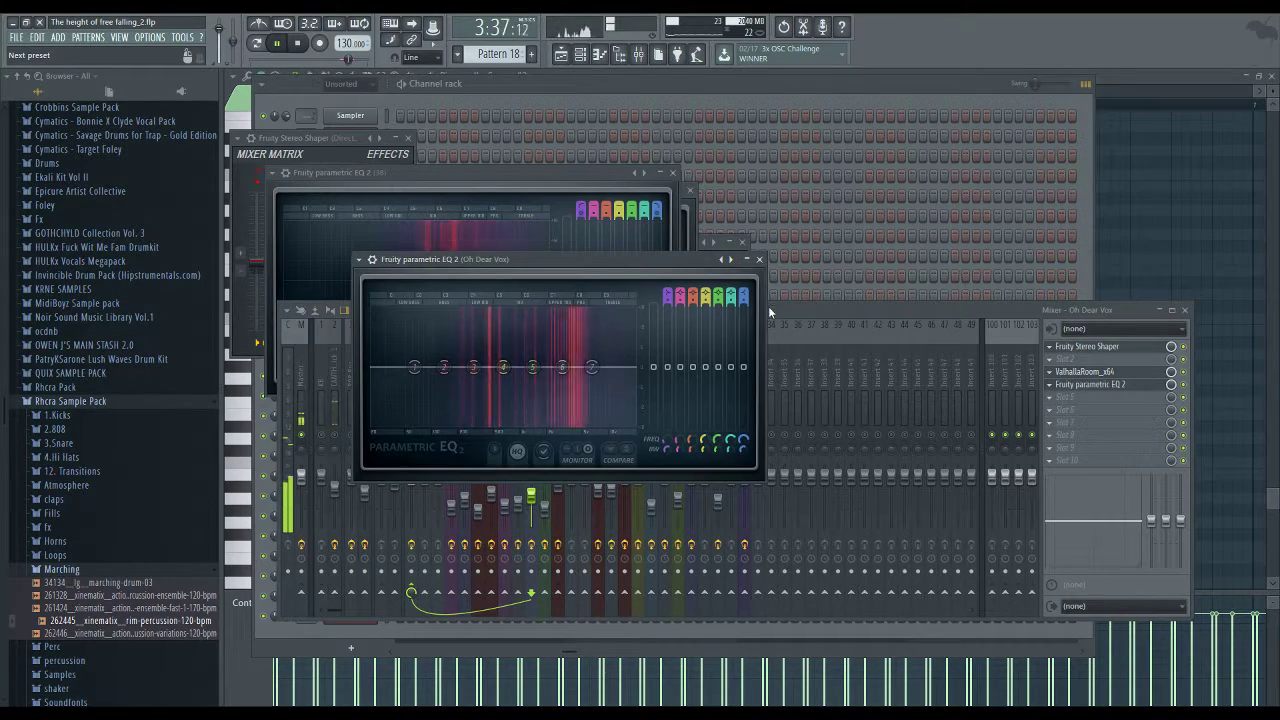
pyautogui.click(730, 259)
pyautogui.moveTo(375, 375); pyautogui.dragTo(465, 376)
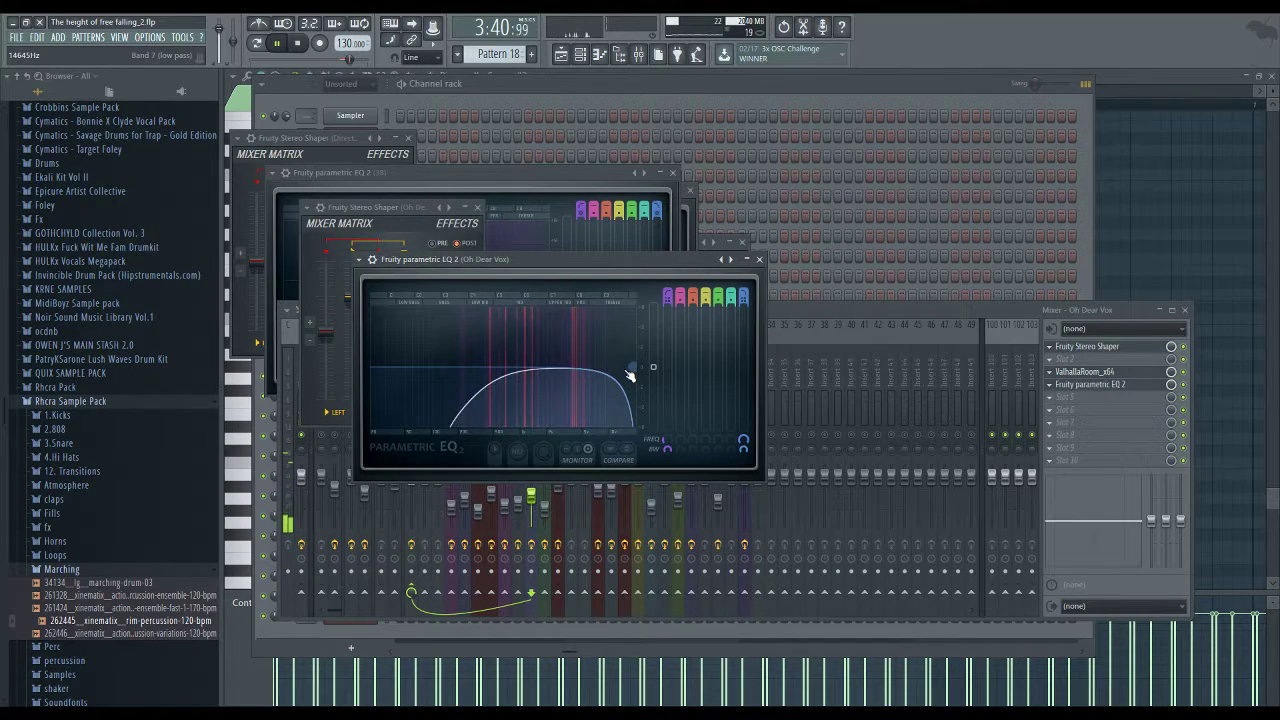
pyautogui.scroll(-3, 631, 370)
pyautogui.click(767, 337)
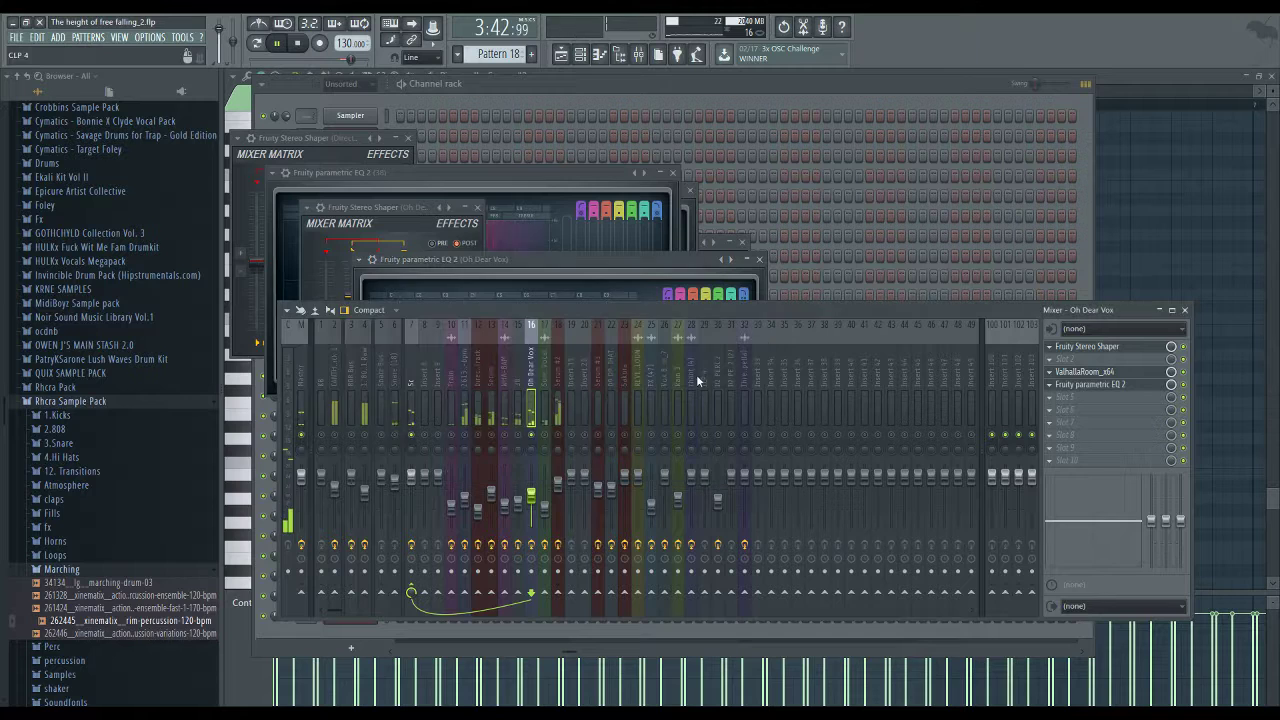
# Solo the Some Cool Christmas Vocal track, add Fruity parametric EQ 2 in slot 6, and raise its high-pass frequency to cut the lows
pyautogui.click(549, 443)
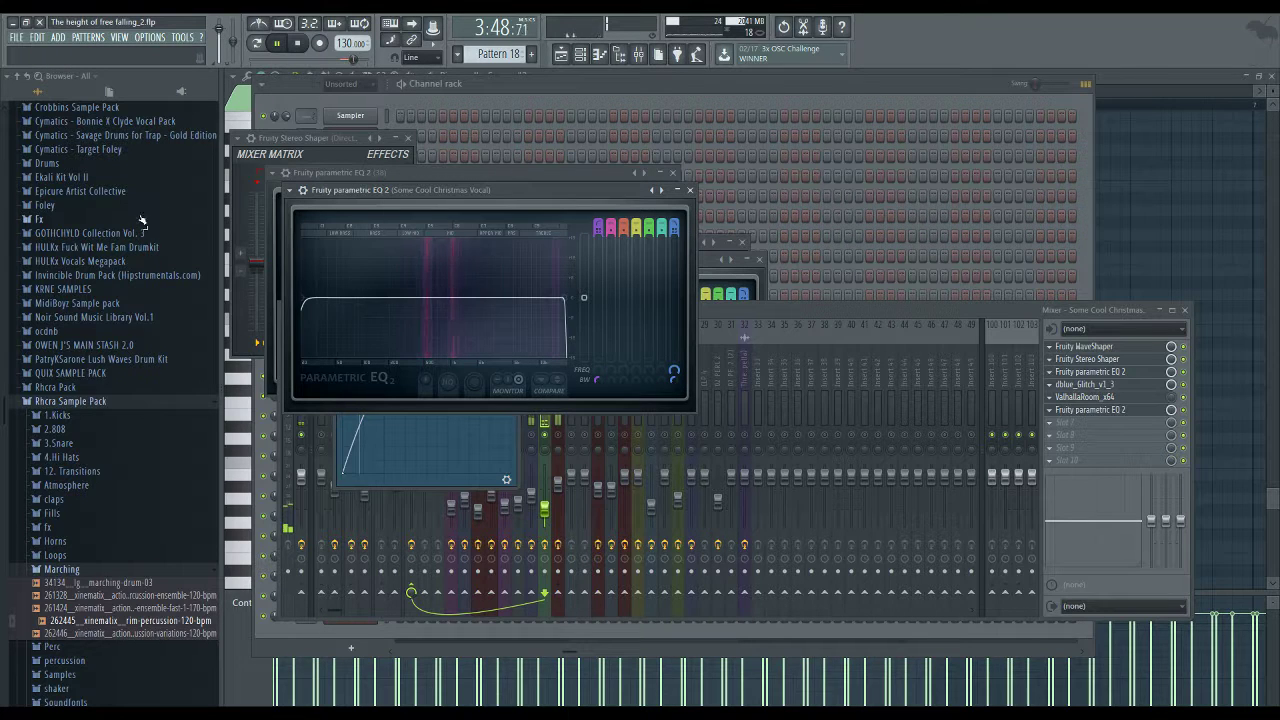
pyautogui.moveTo(337, 297); pyautogui.dragTo(400, 297)
pyautogui.click(773, 330)
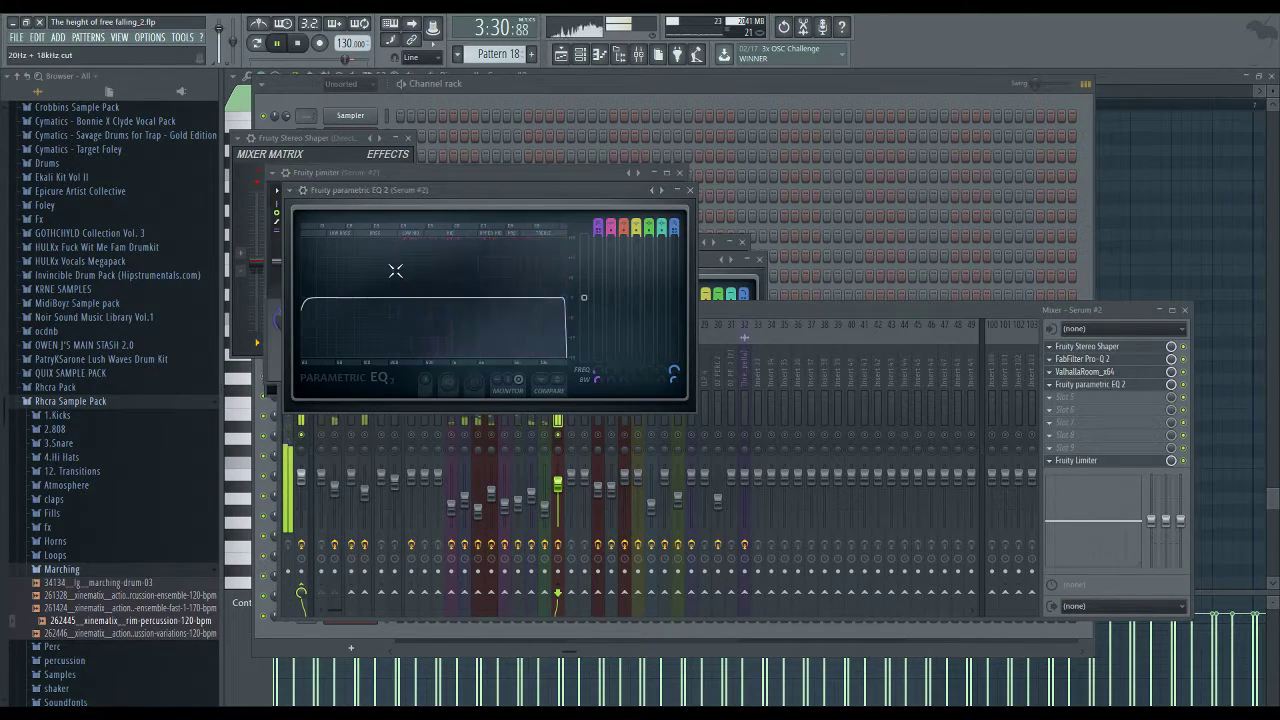
# Filter the soloed Serum #2 with Fruity parametric EQ 2 in slot 4, high-passing its lows and low-passing at about 16248 Hz, then unsolo it
pyautogui.moveTo(345, 297); pyautogui.dragTo(460, 297)
pyautogui.moveTo(567, 307); pyautogui.dragTo(563, 307)
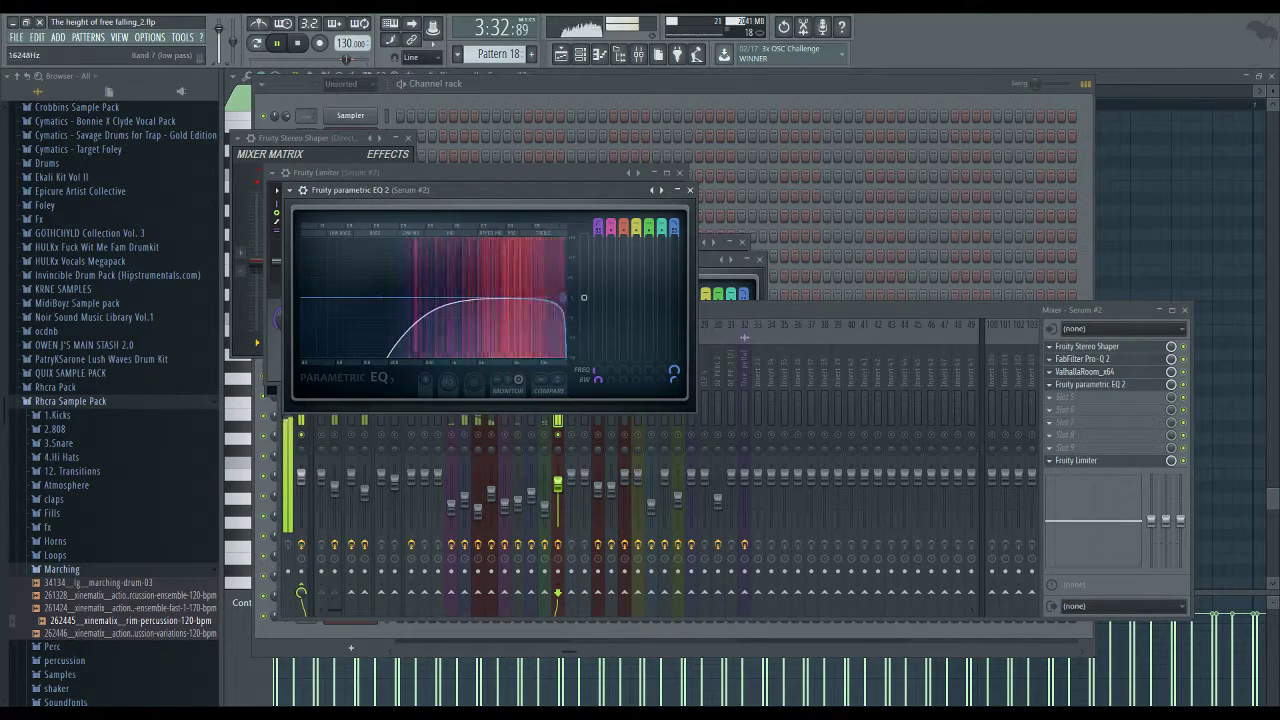
pyautogui.click(555, 425)
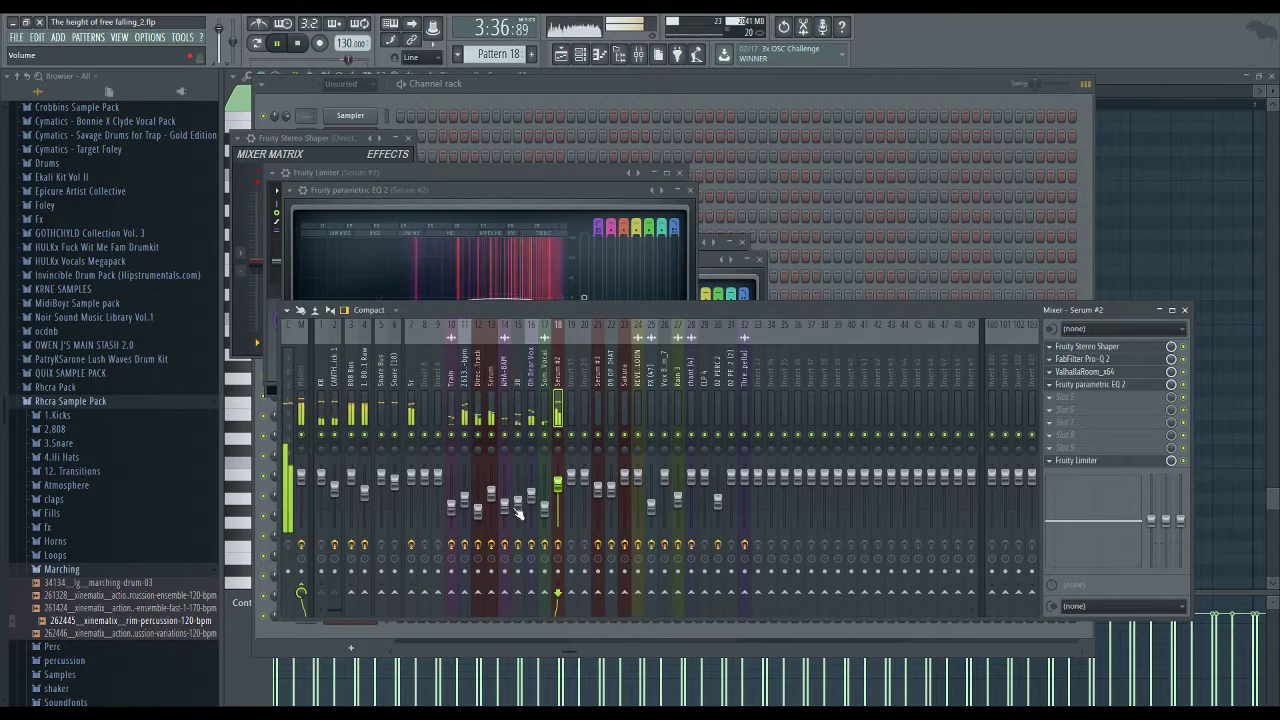
# Lower the volume of the 808 1 Raw track and stop playback
pyautogui.moveTo(366, 490); pyautogui.dragTo(366, 505)
pyautogui.press('space')
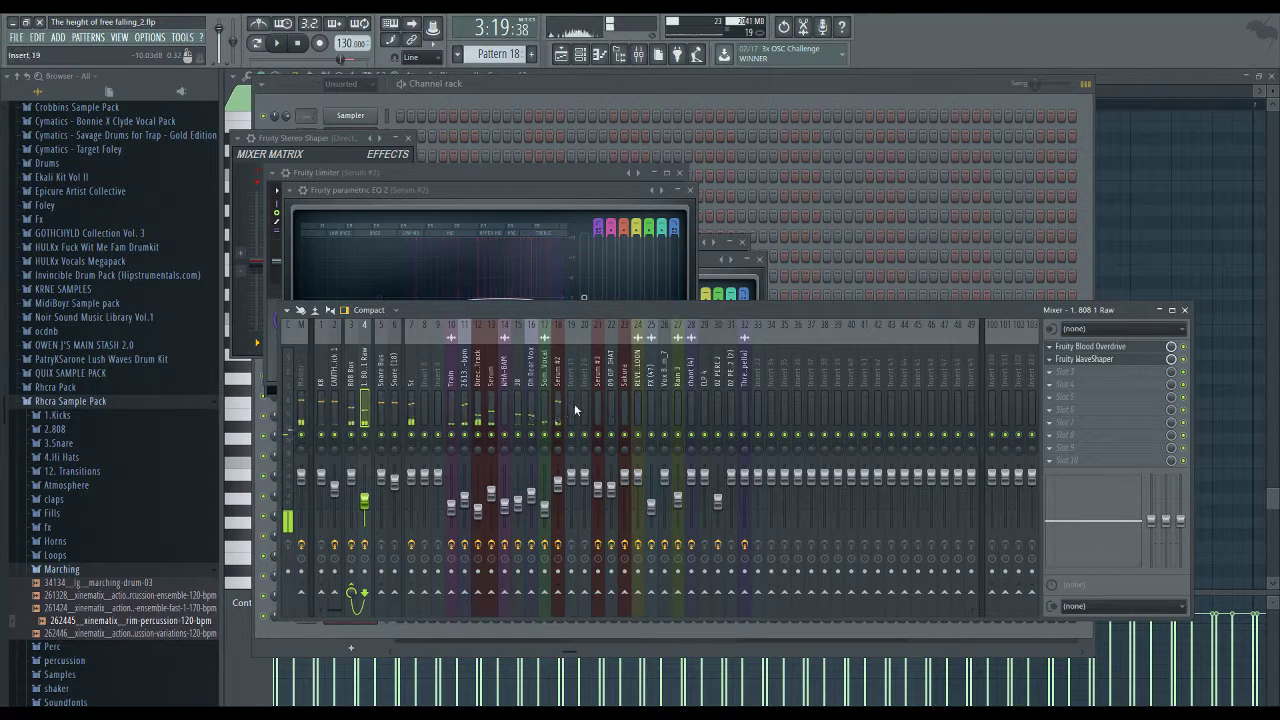
# Review mixer tracks 19 to 32, the playlist arrangement and the Master track, and listen to the section from bar 109
pyautogui.moveTo(571, 408); pyautogui.dragTo(745, 420)
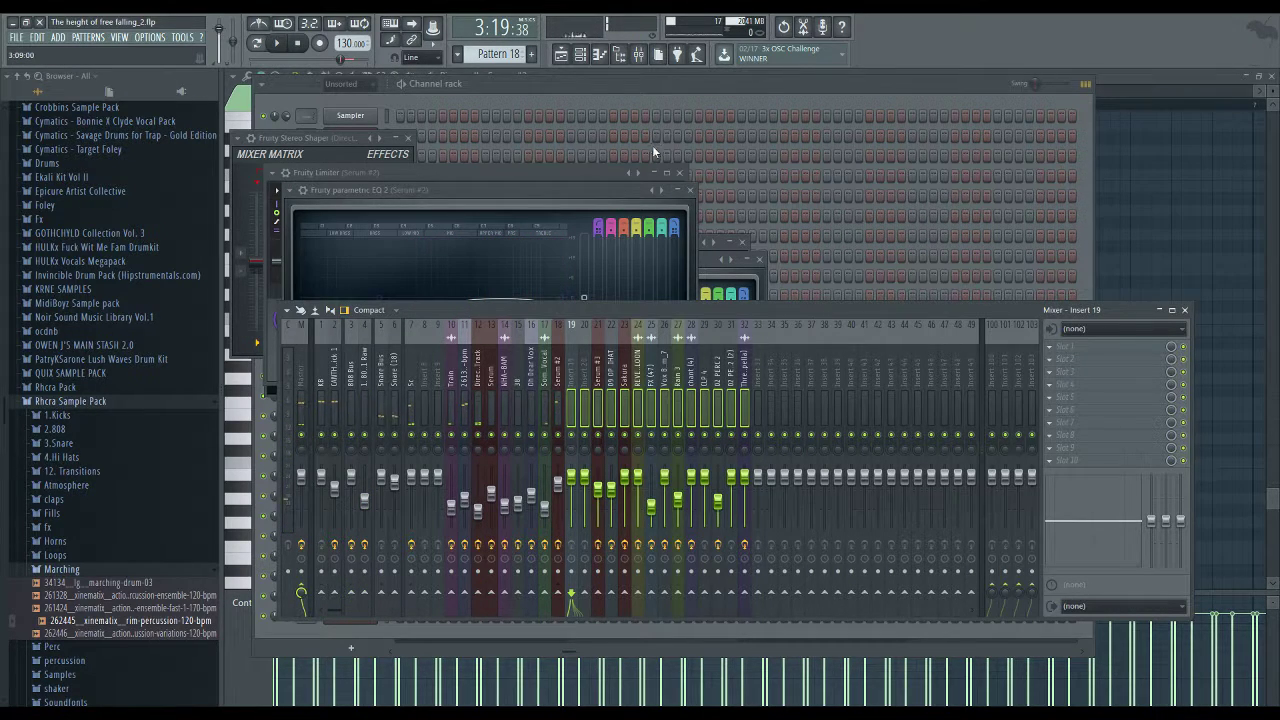
pyautogui.click(561, 56)
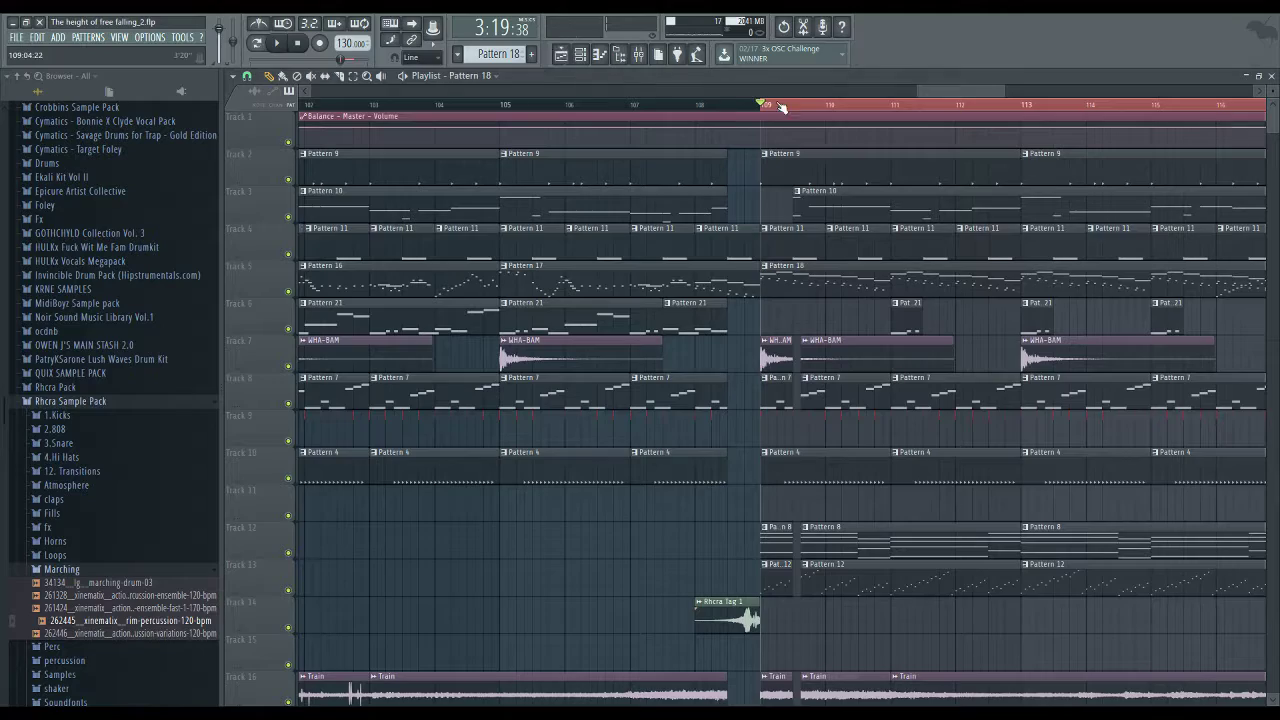
pyautogui.scroll(-5, 910, 93)
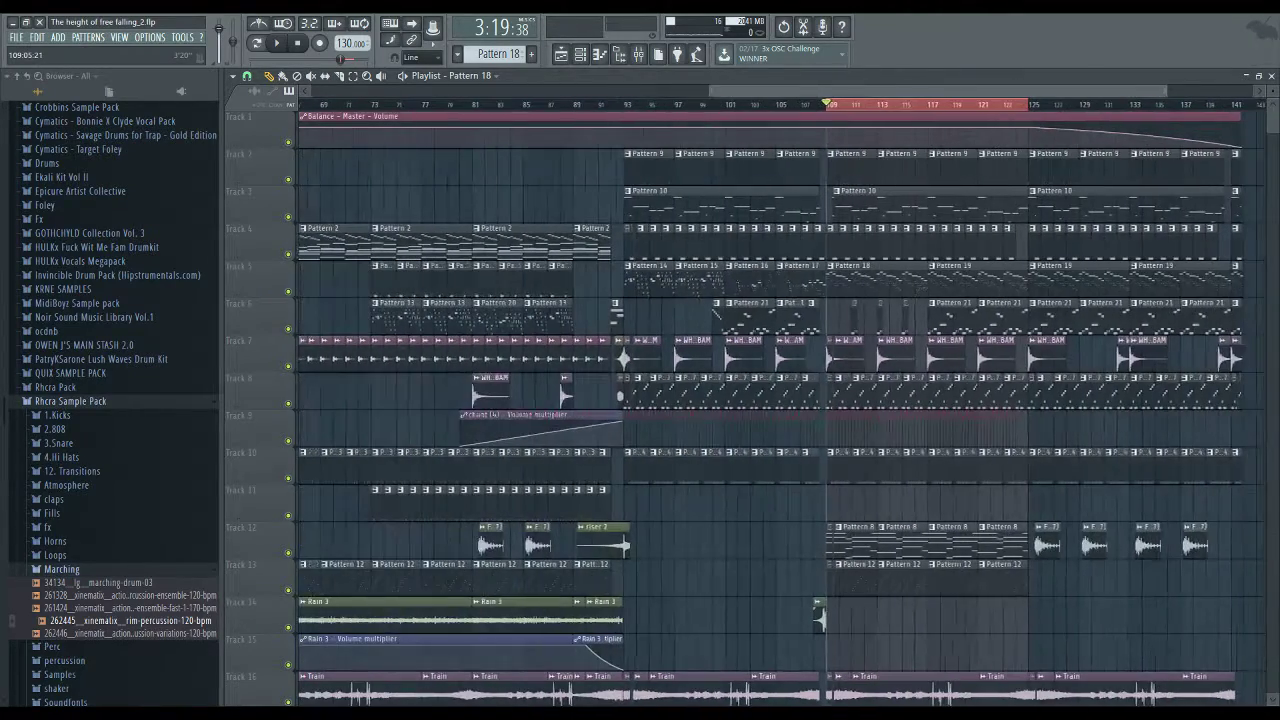
pyautogui.click(638, 54)
pyautogui.click(300, 400)
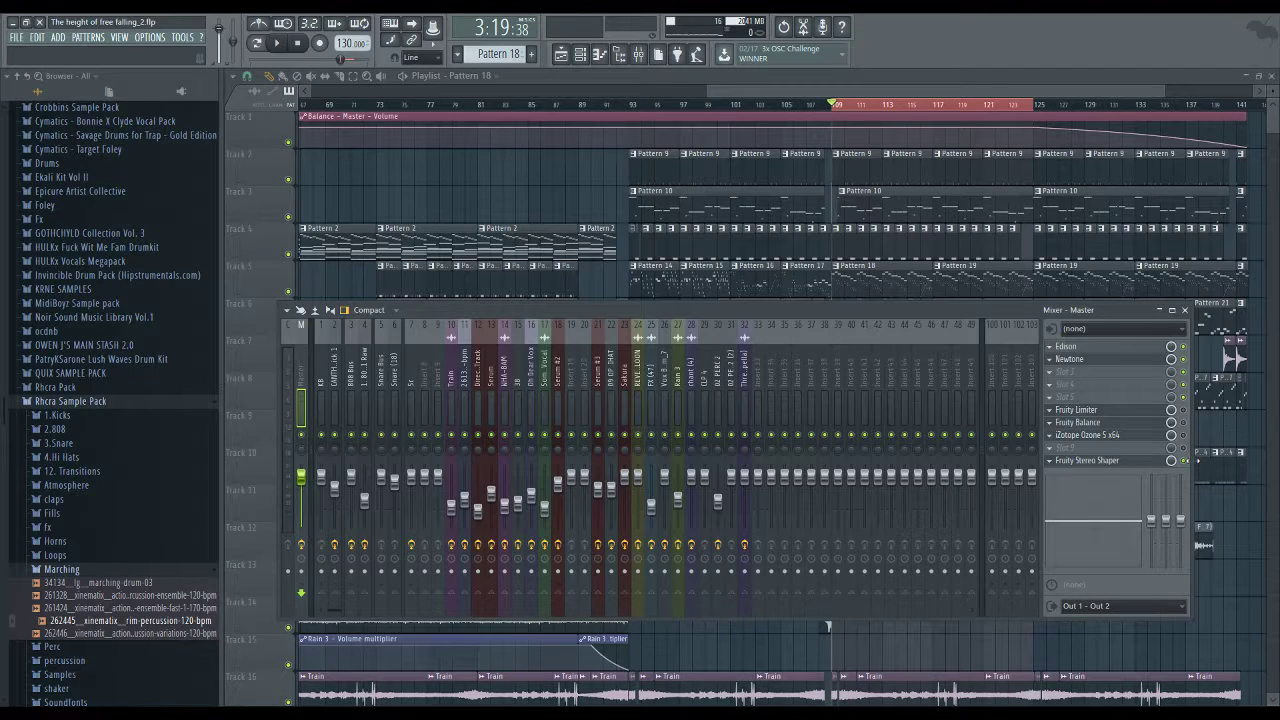
pyautogui.press('F9')
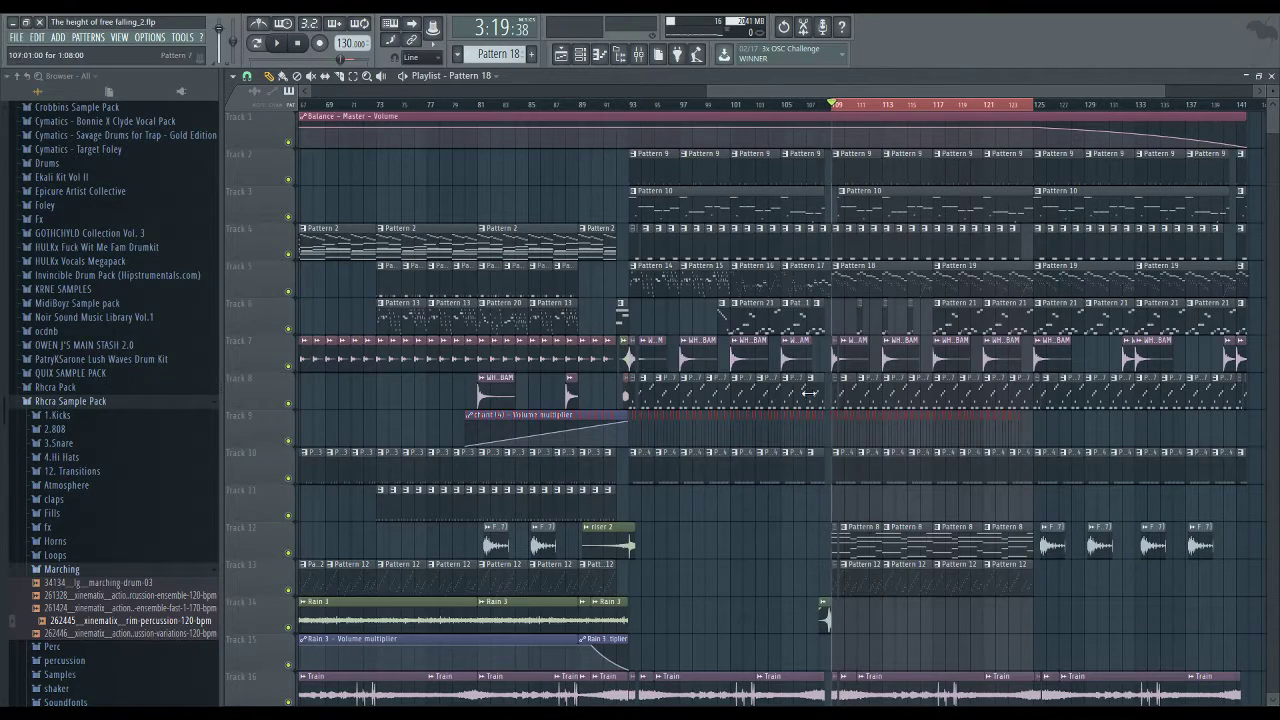
pyautogui.press('space')
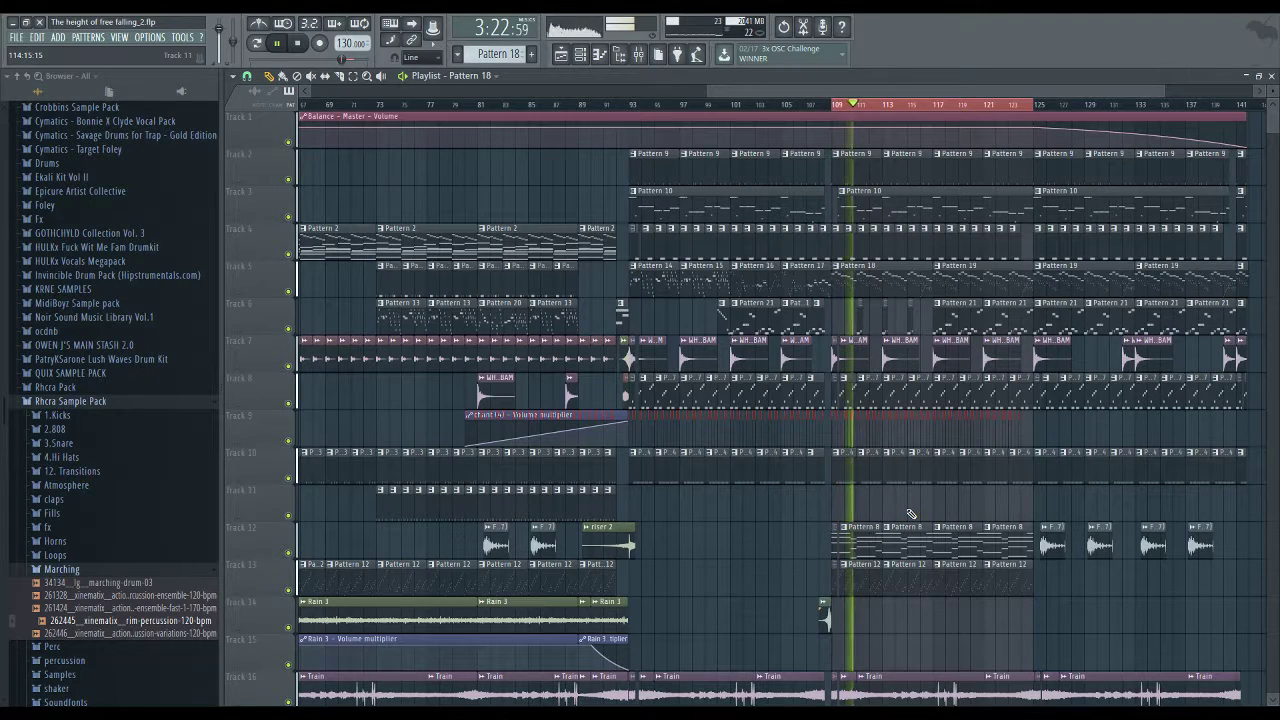
pyautogui.press('F9')
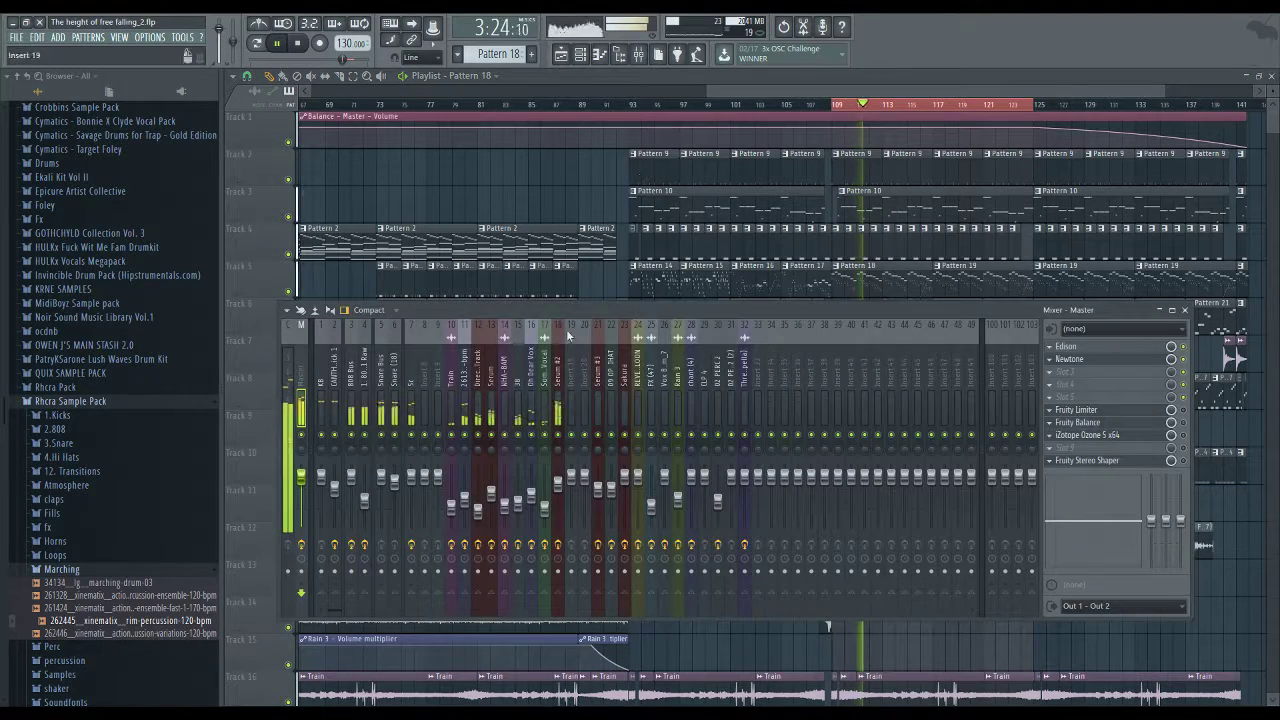
pyautogui.press('space')
# Raise the DirectWaveTrack level and fine-tune the Serum, WHA-BAM, track 15, Oh Dear Vox and Christmas vocal faders
pyautogui.click(480, 512)
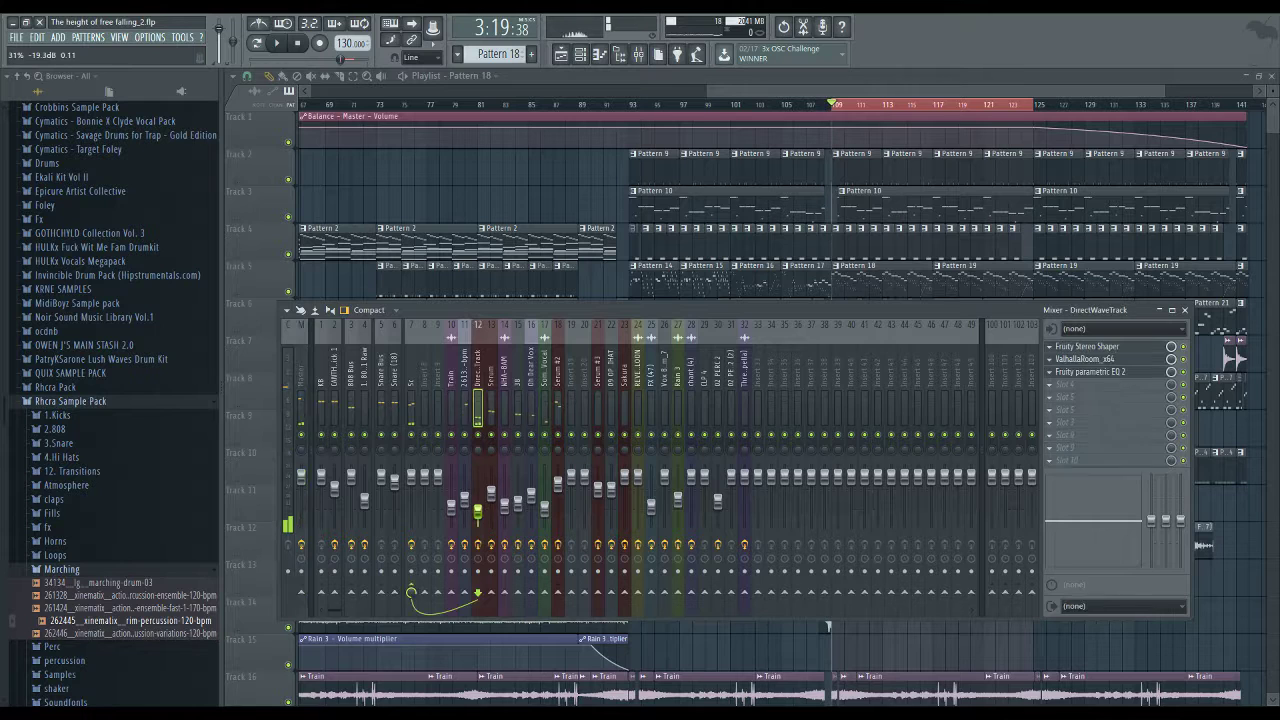
pyautogui.click(491, 500)
pyautogui.click(504, 504)
pyautogui.click(517, 505)
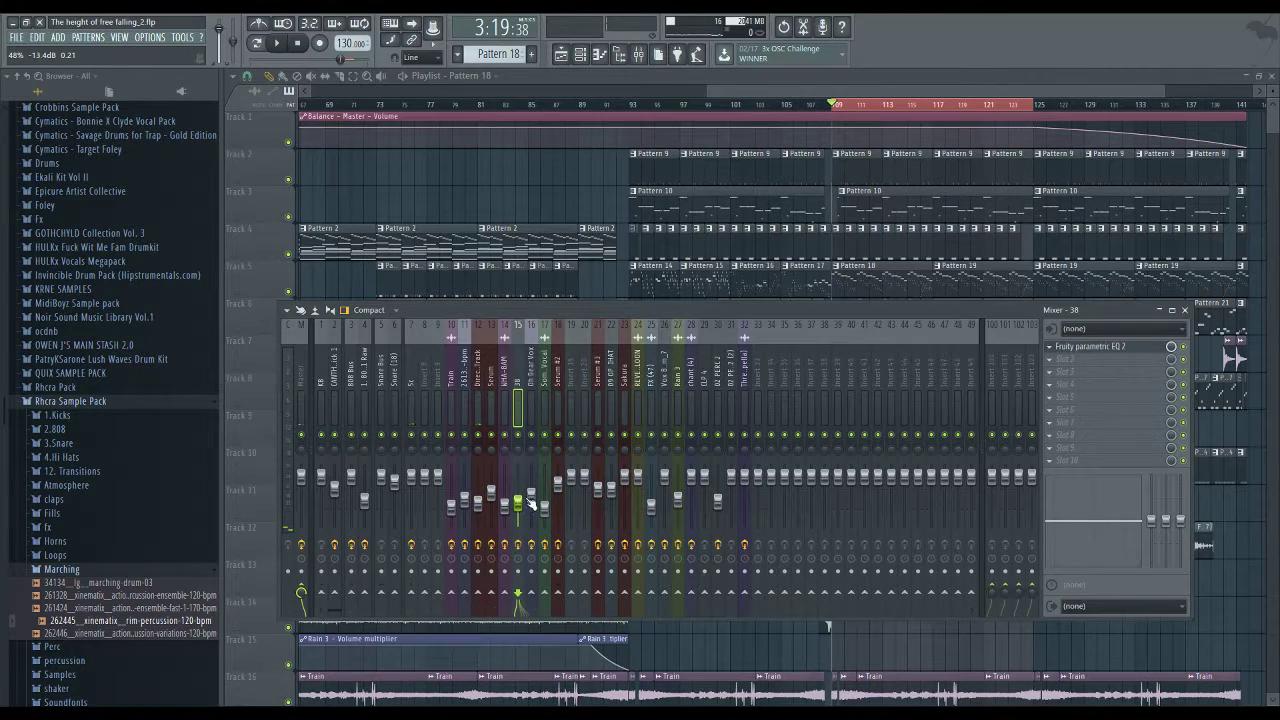
pyautogui.click(531, 505)
pyautogui.click(556, 514)
pyautogui.click(549, 512)
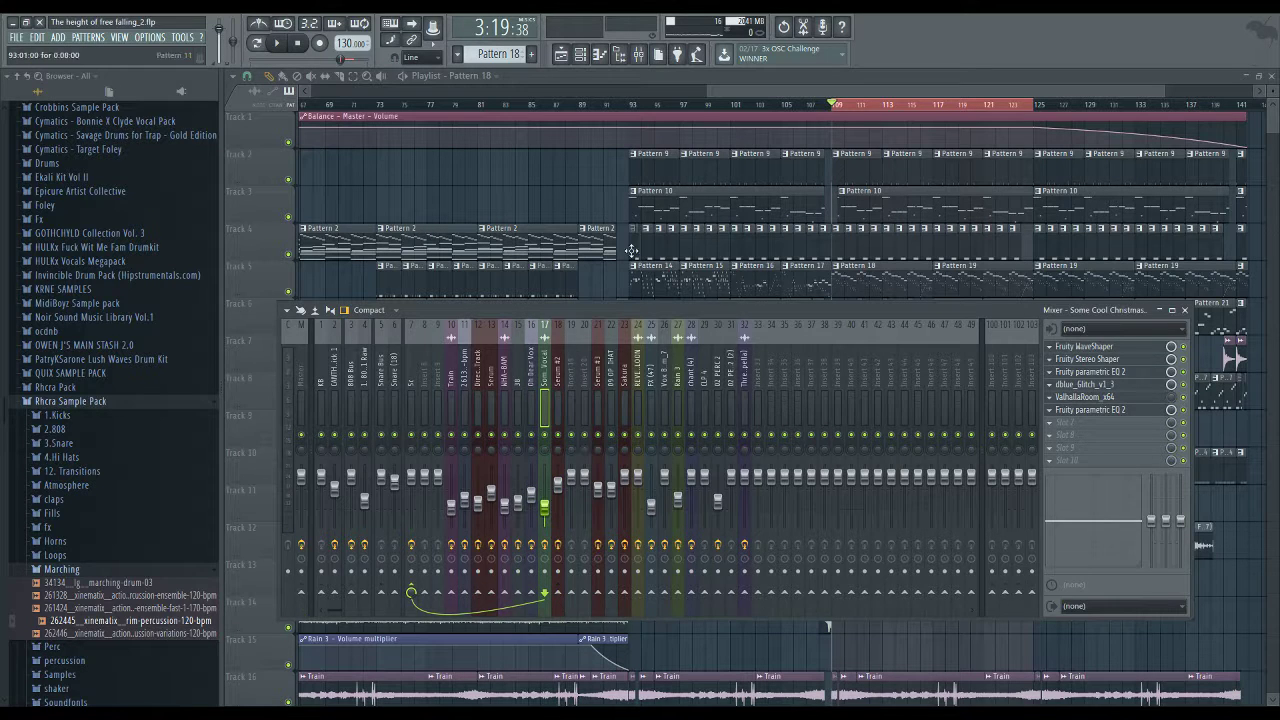
pyautogui.press('F9')
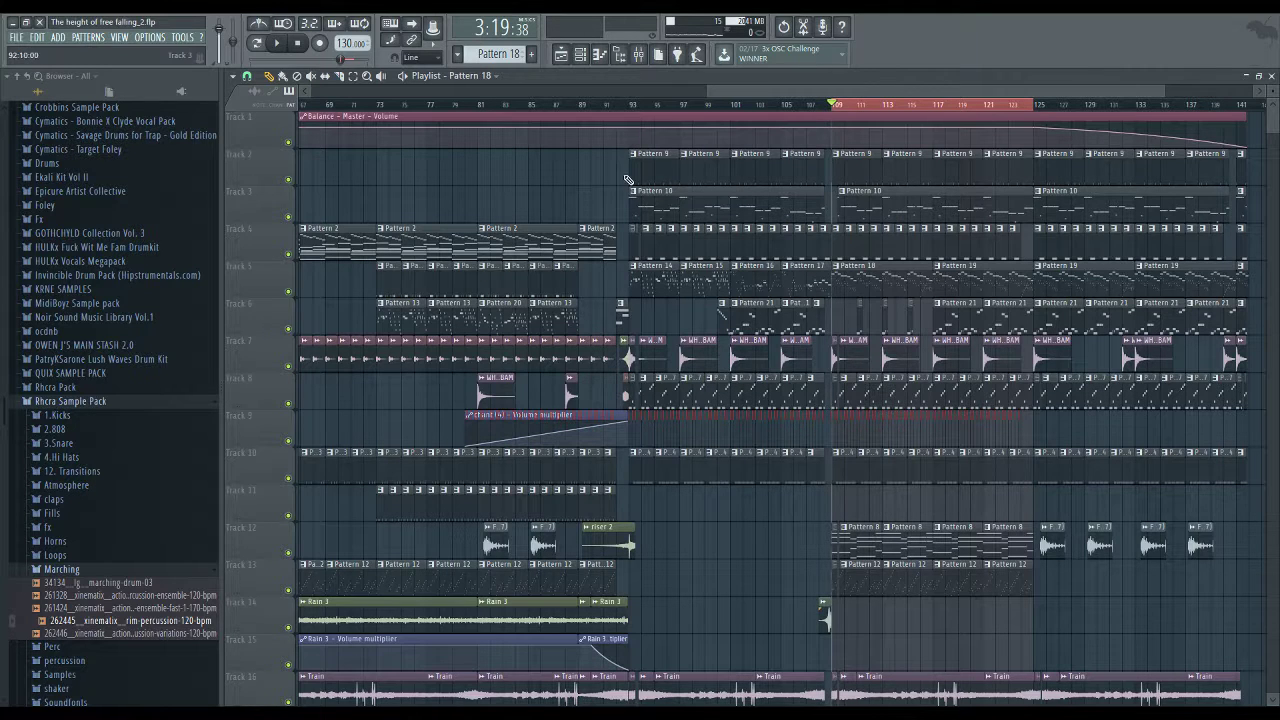
# During loop playback, set Train to about 77%, Serum to 71%, track 15 to 52% and Oh Dear Vox to 71%
pyautogui.press('space')
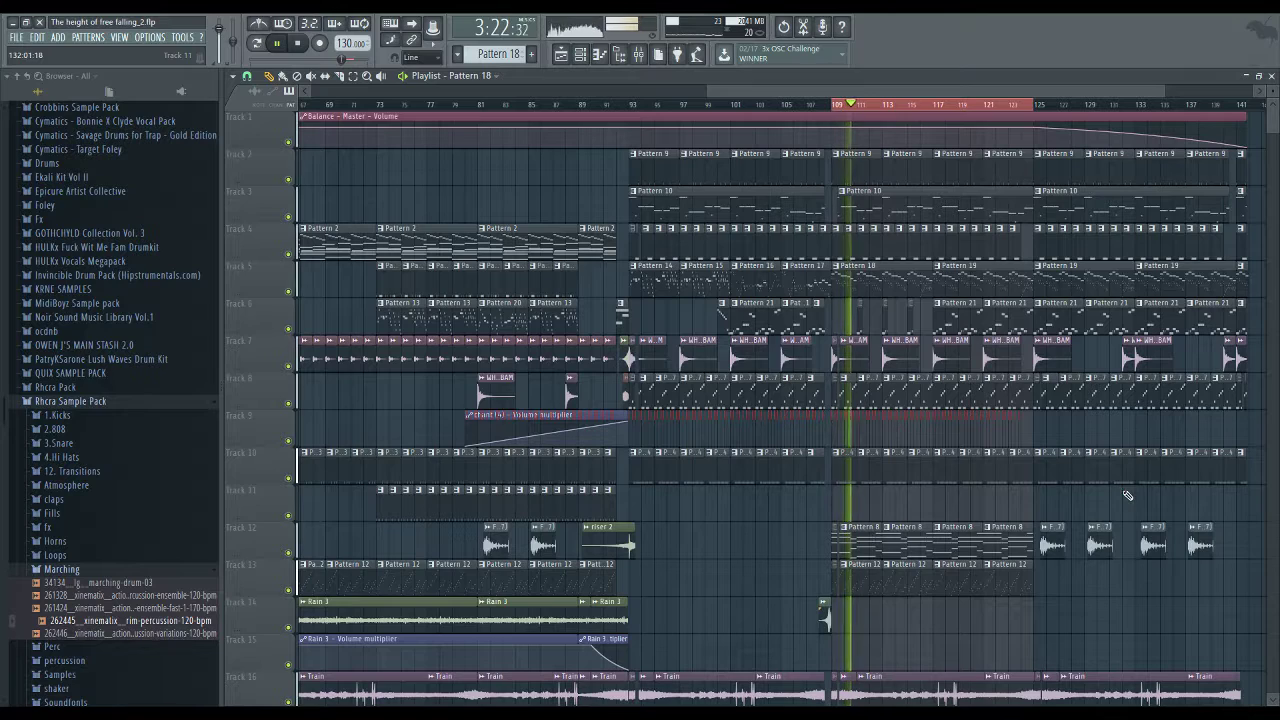
pyautogui.click(639, 55)
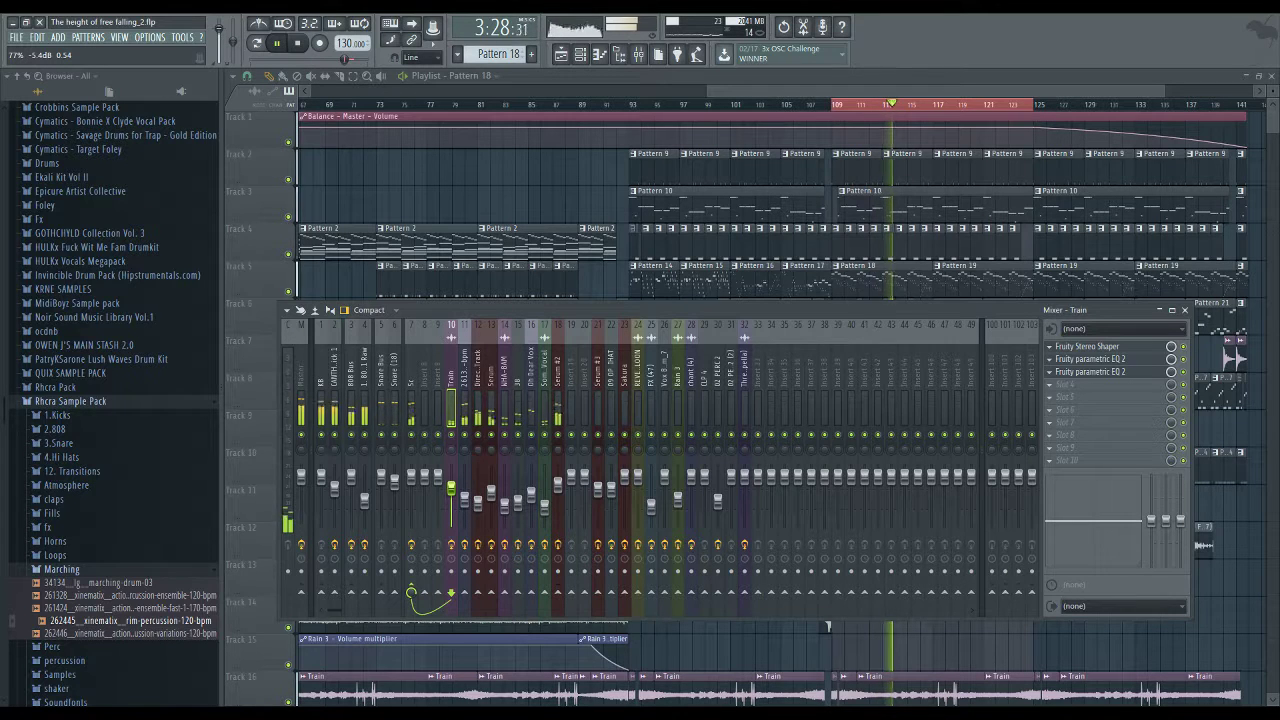
pyautogui.click(491, 490)
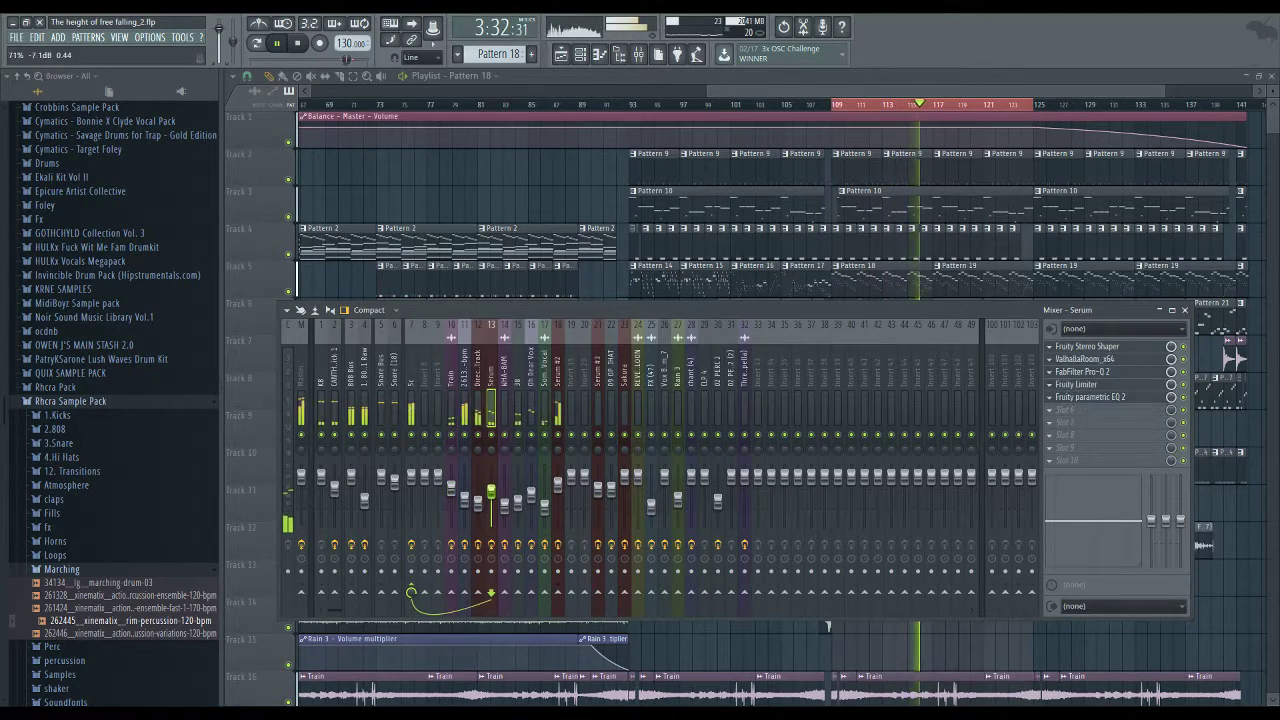
pyautogui.click(518, 500)
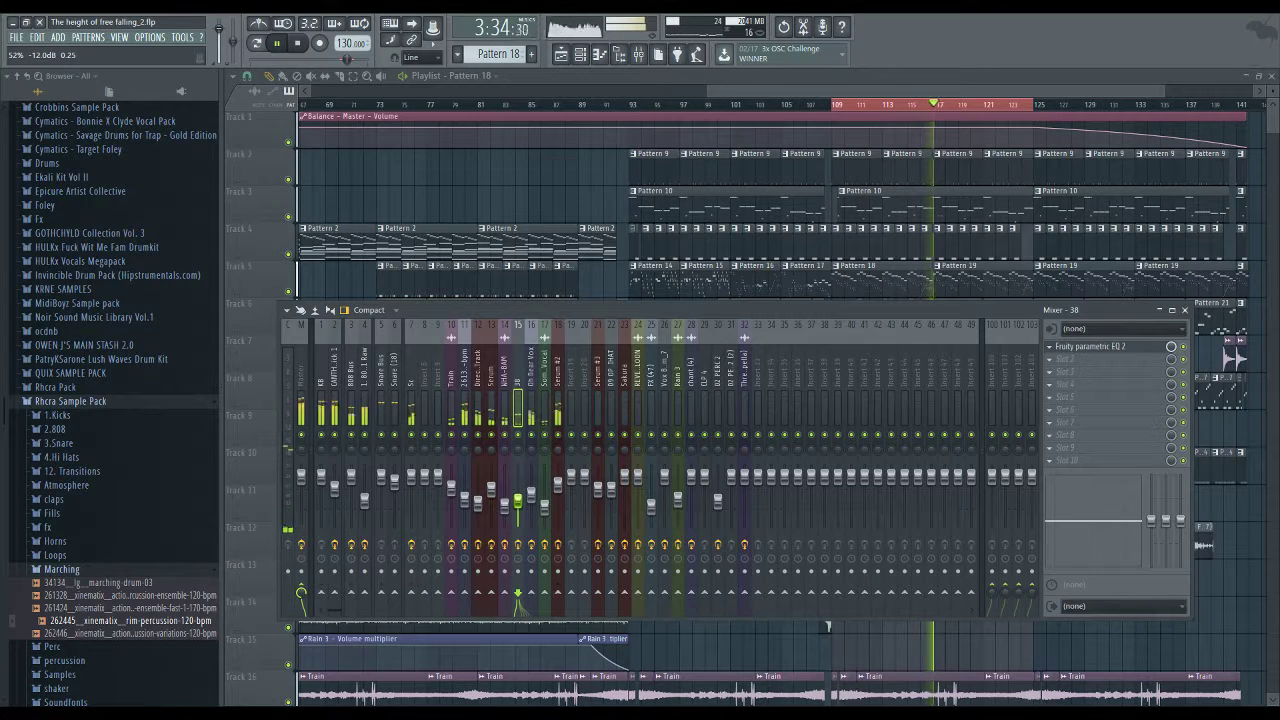
pyautogui.click(534, 496)
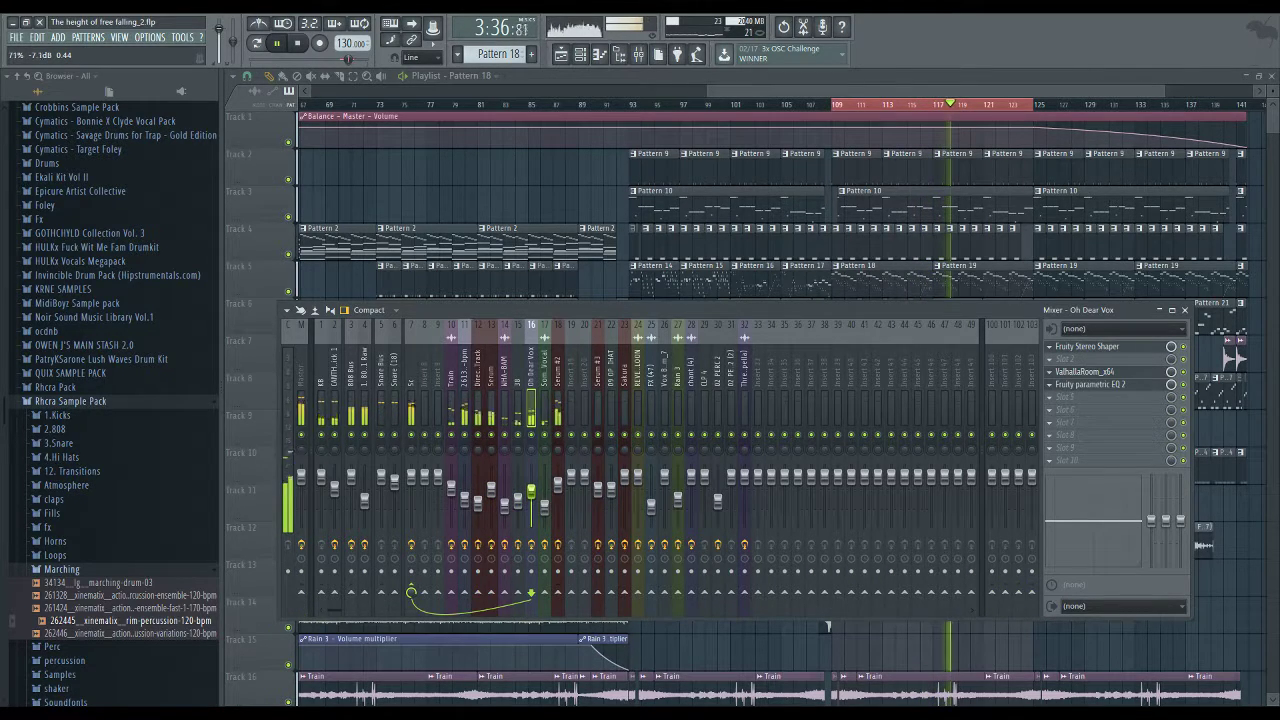
pyautogui.click(279, 44)
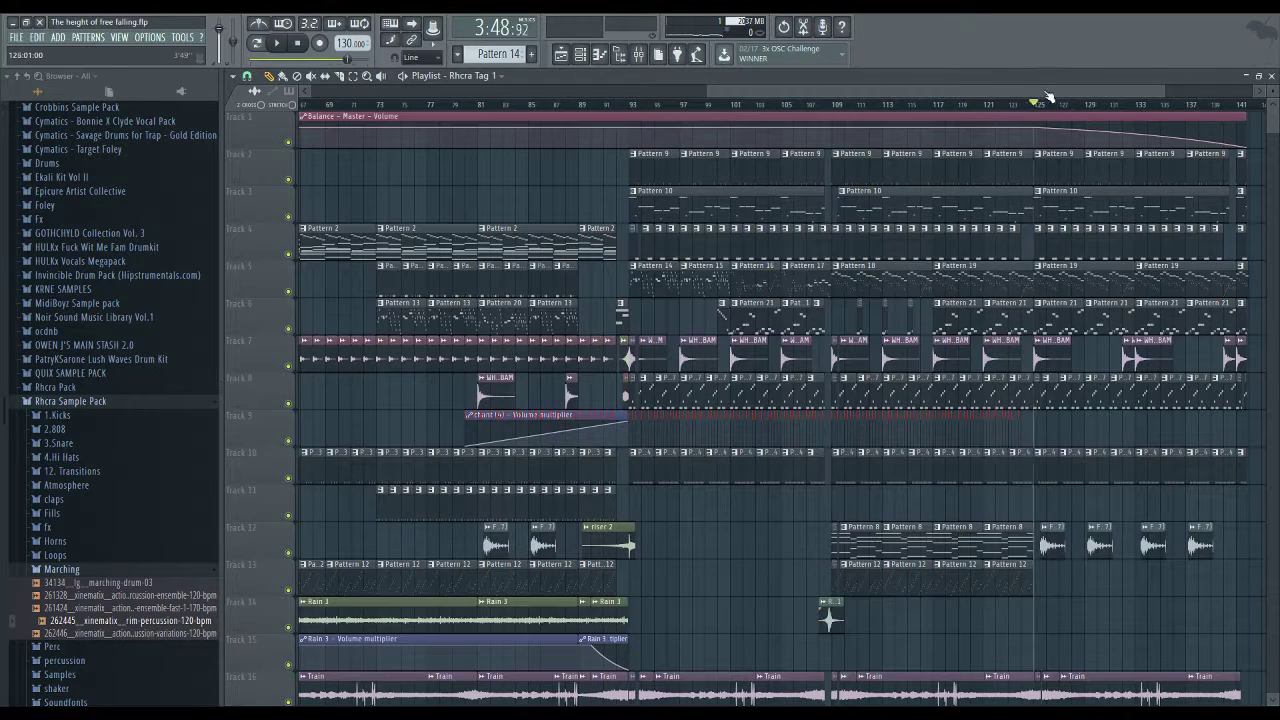
# Listen to the arrangement of The height of free falling.flp from bar 109, and return the playhead to bar 109
pyautogui.click(1045, 95)
pyautogui.click(832, 105)
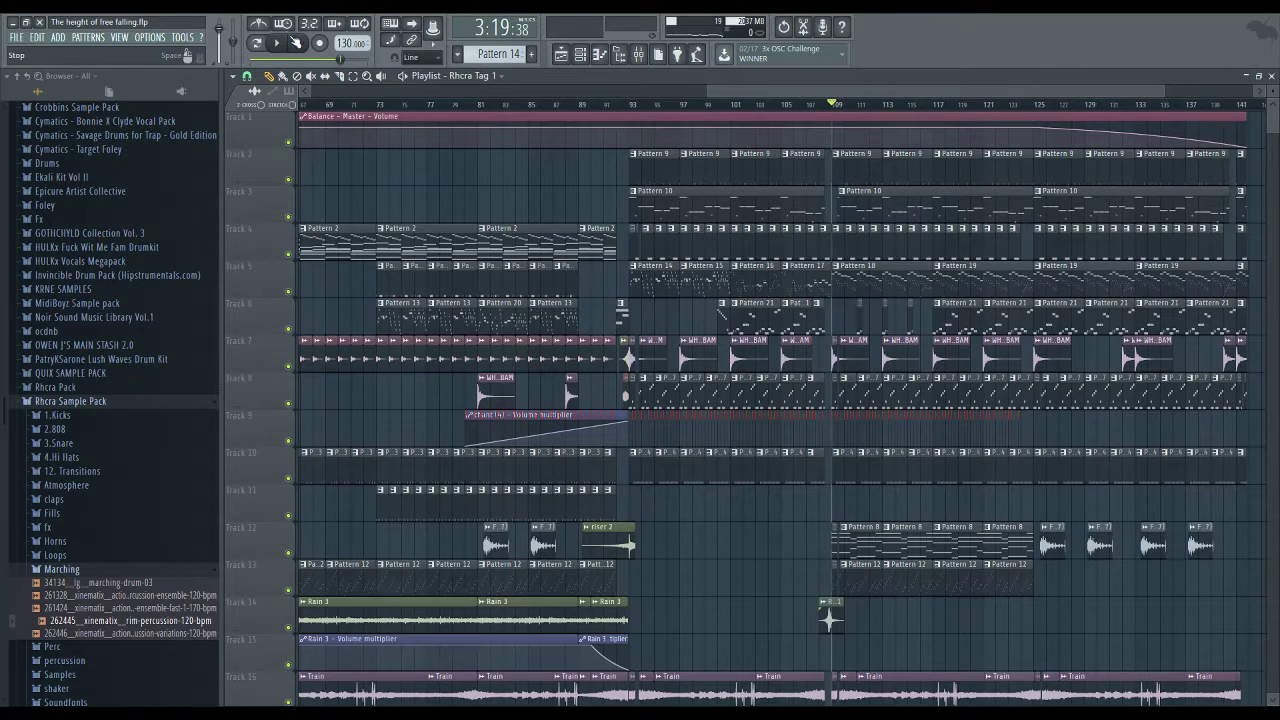
pyautogui.click(284, 43)
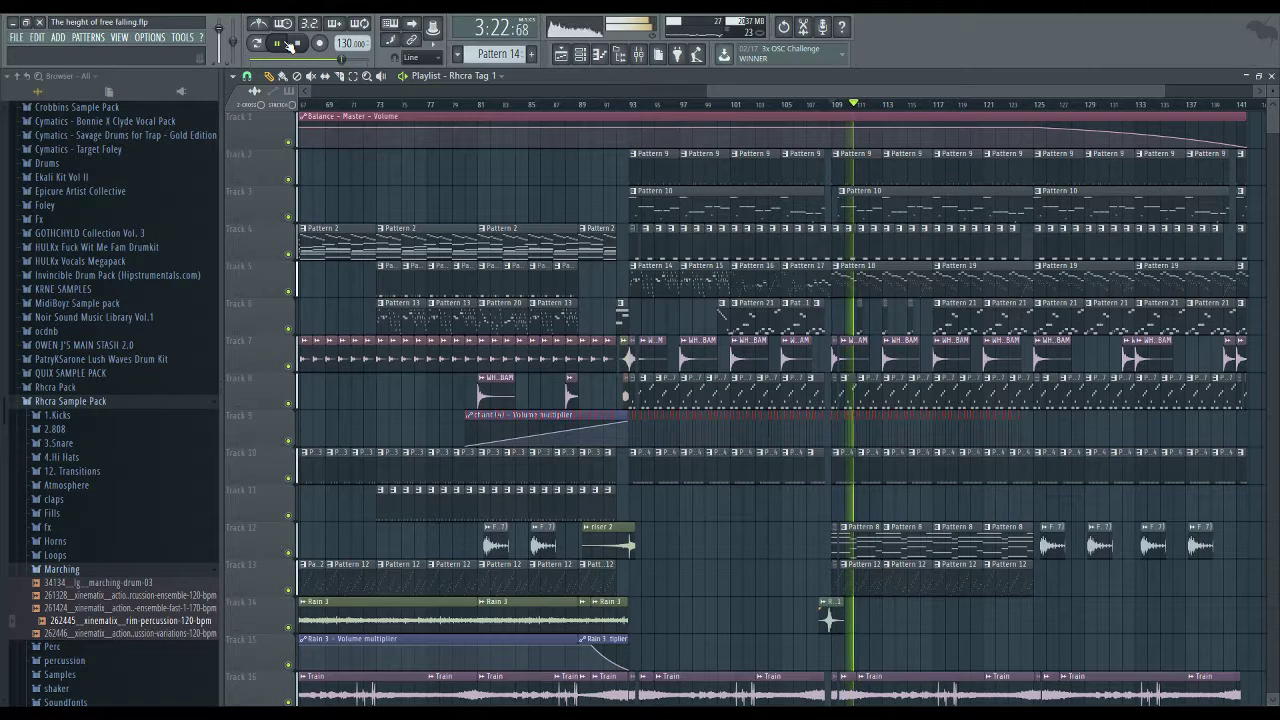
pyautogui.click(286, 43)
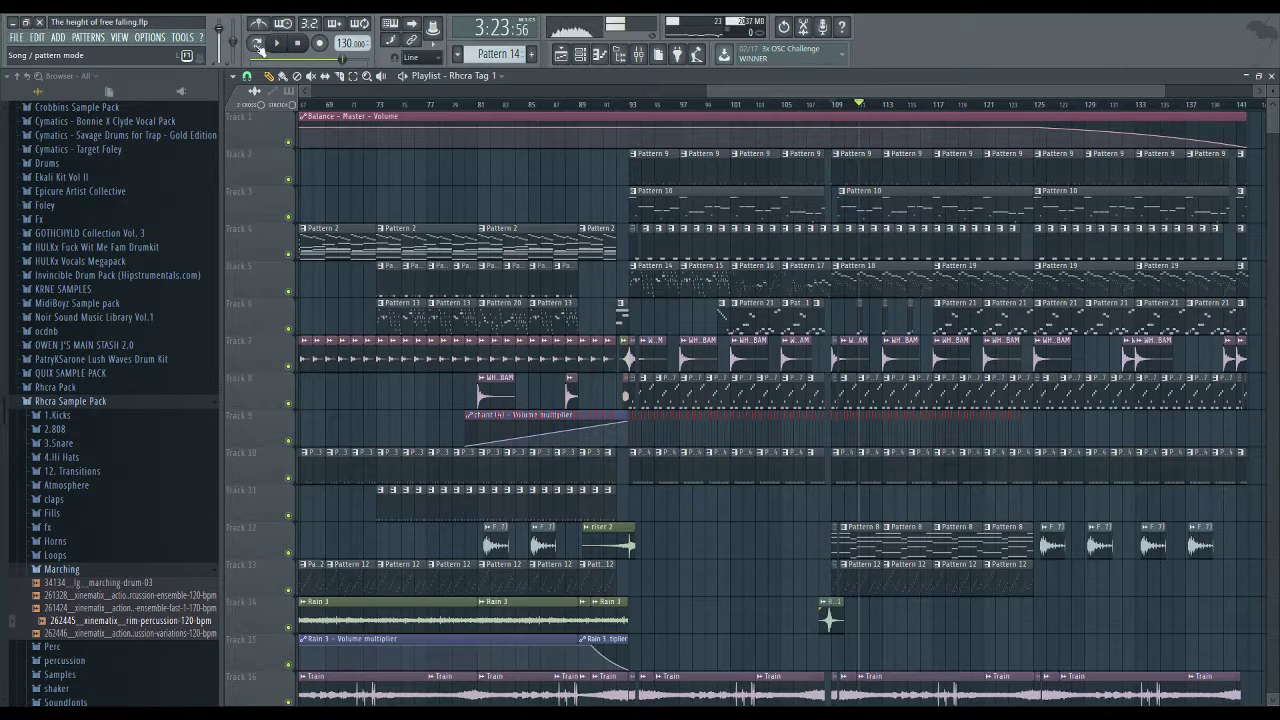
pyautogui.click(280, 44)
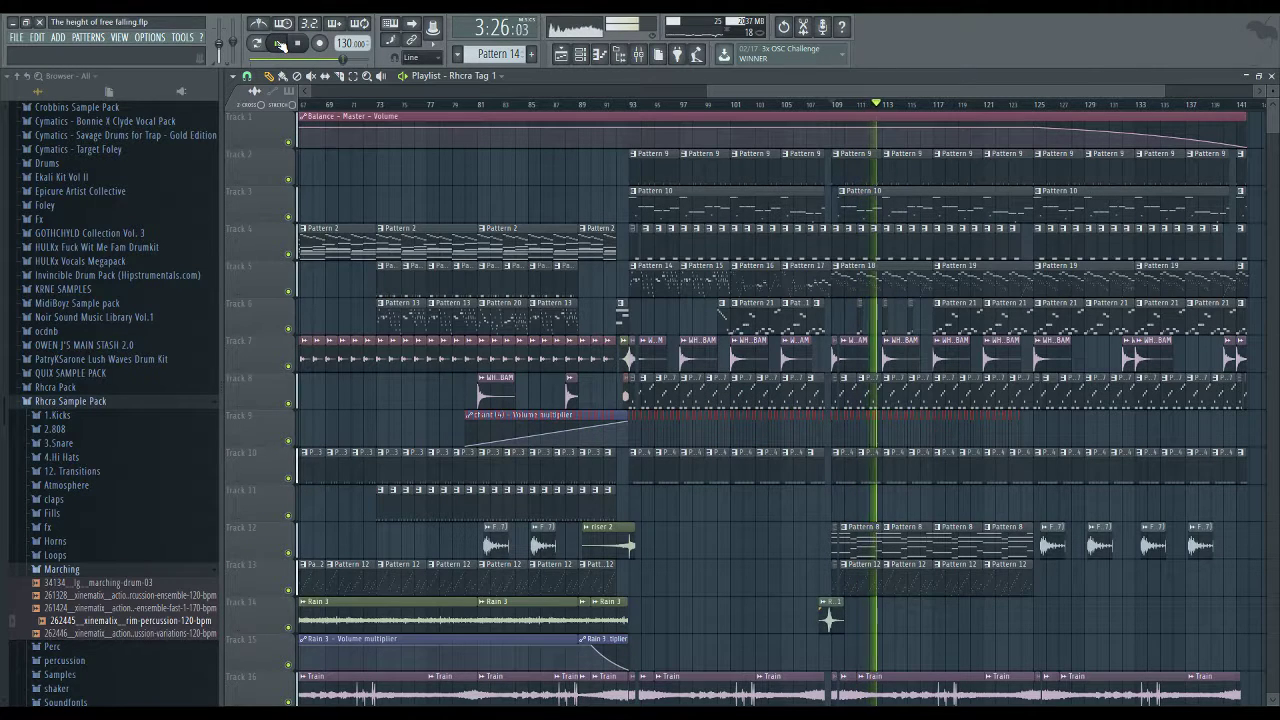
pyautogui.click(280, 44)
pyautogui.click(836, 106)
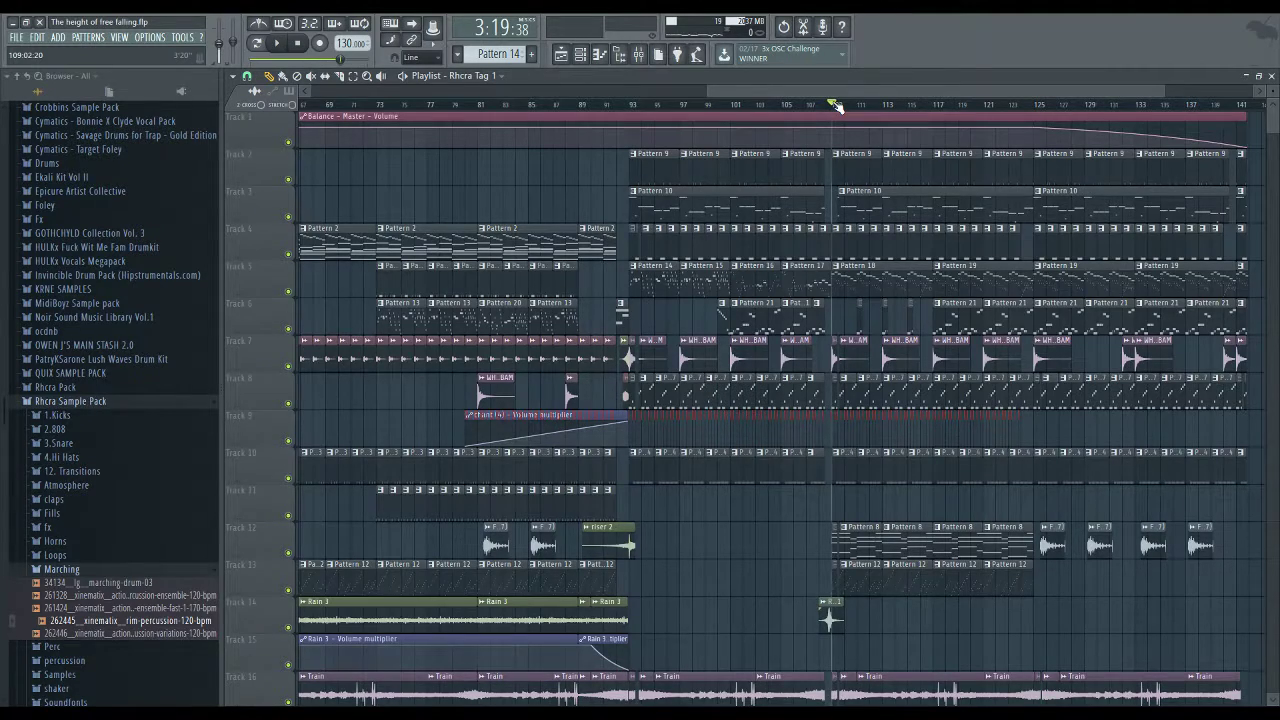
pyautogui.moveTo(850, 91); pyautogui.dragTo(995, 55)
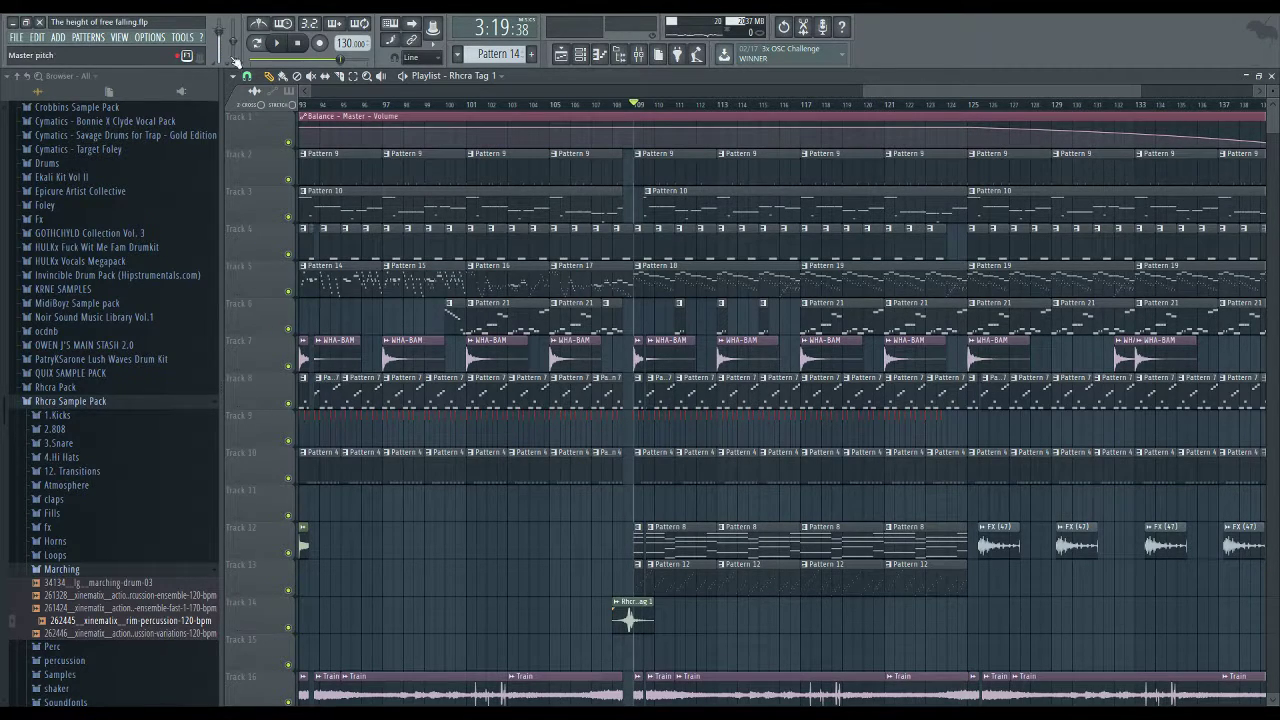
pyautogui.scroll(-3, 941, 106)
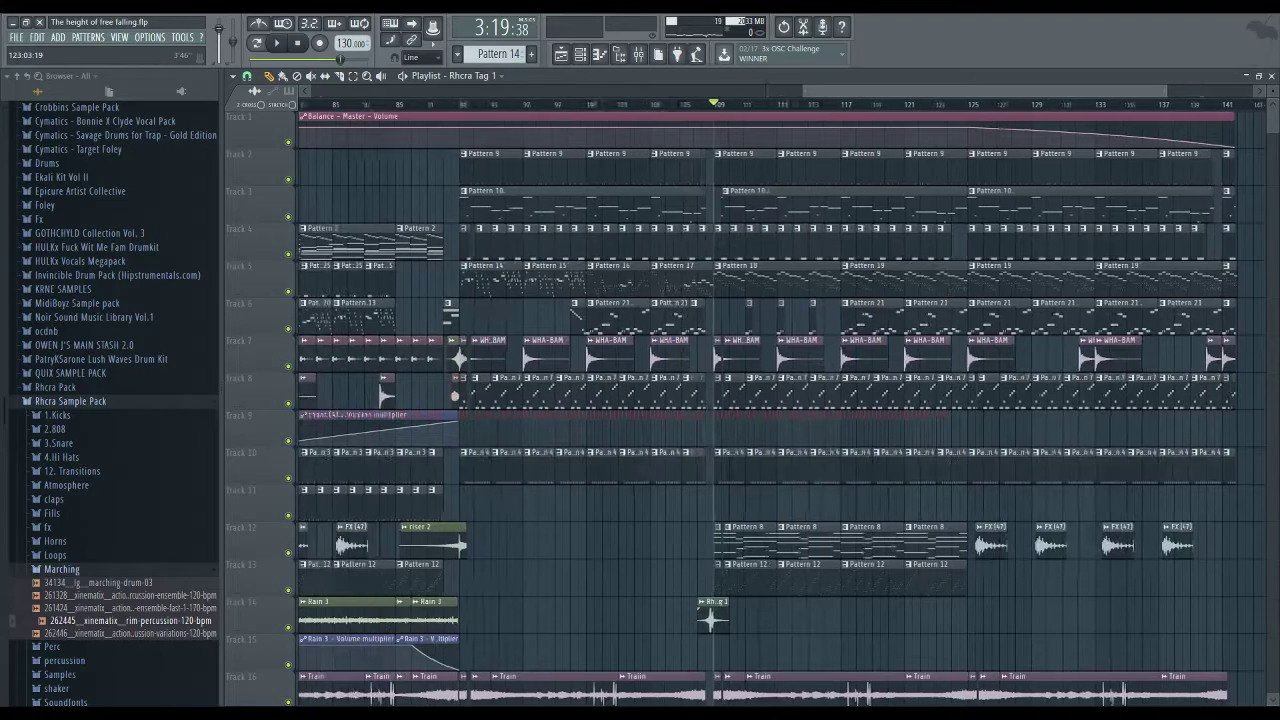
pyautogui.scroll(1, 941, 106)
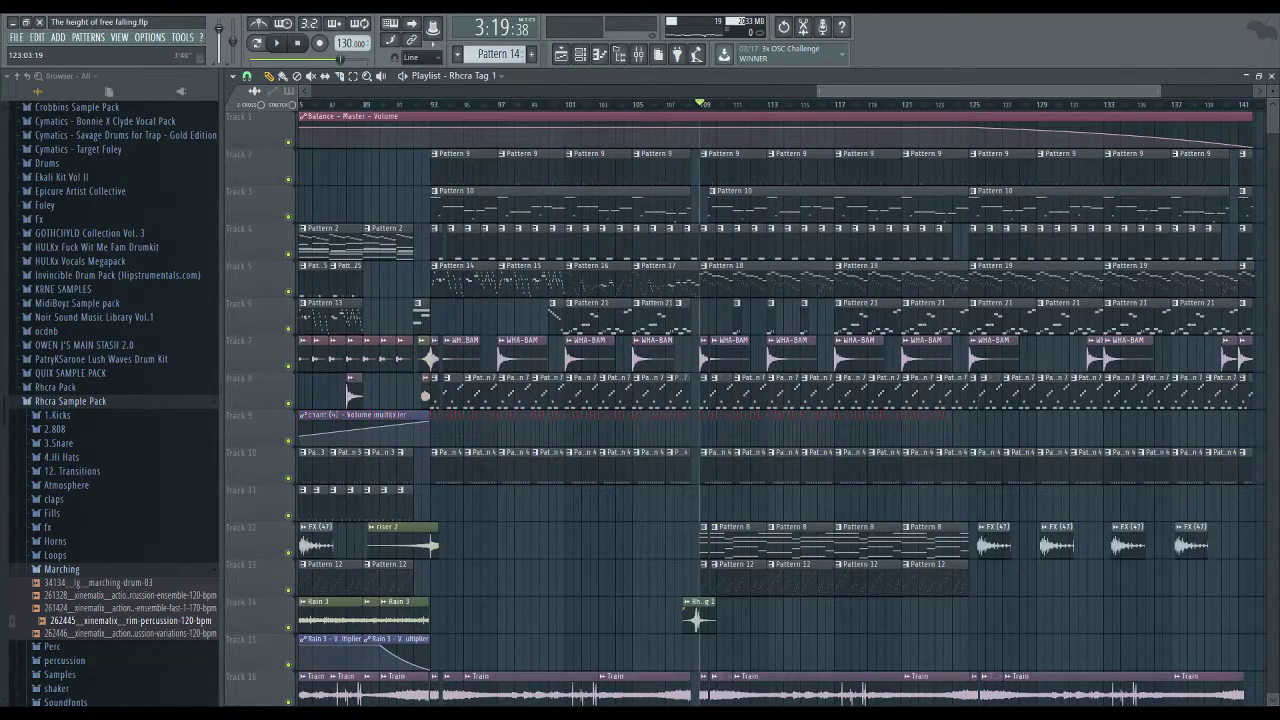
pyautogui.scroll(-1, 889, 110)
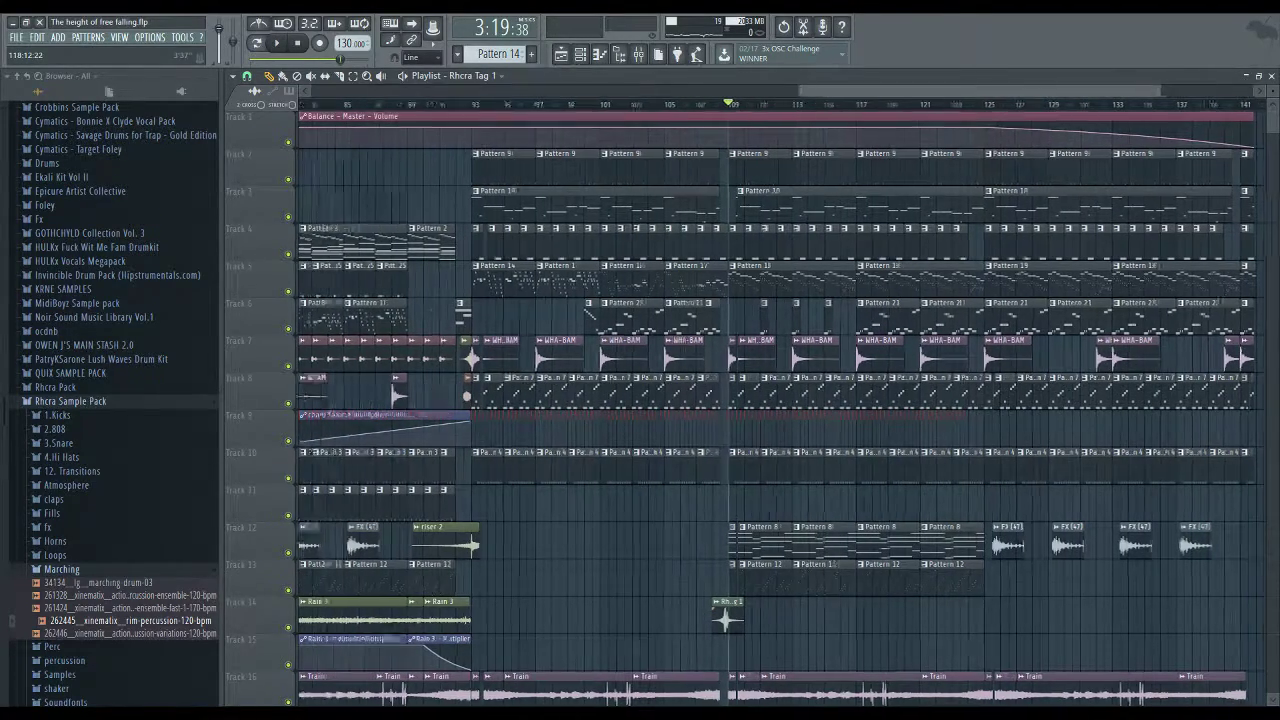